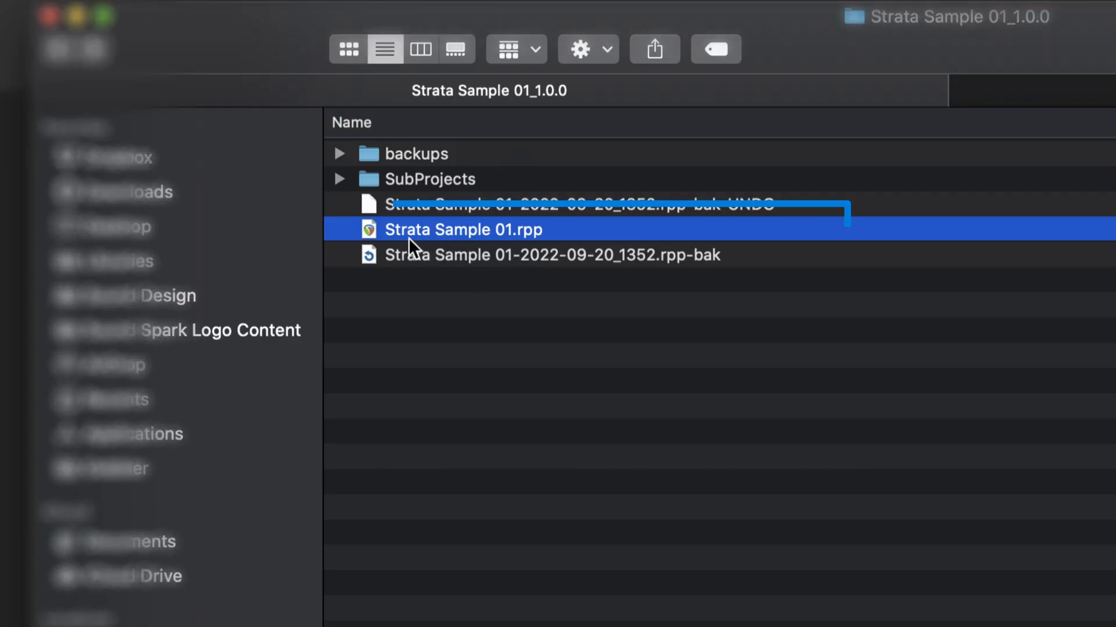
- Expand the SubProjects folder and inspect the contents of its Additional Cloth Flap and Ethereal Banshee folders
left_click(348, 179)
left_click(339, 179)
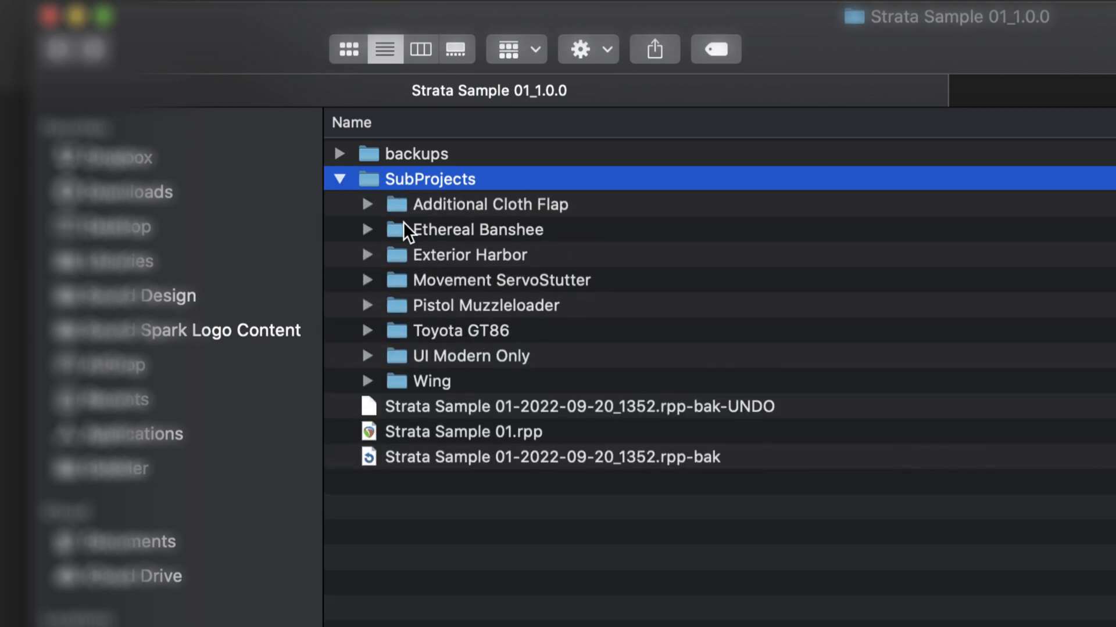
left_click(366, 203)
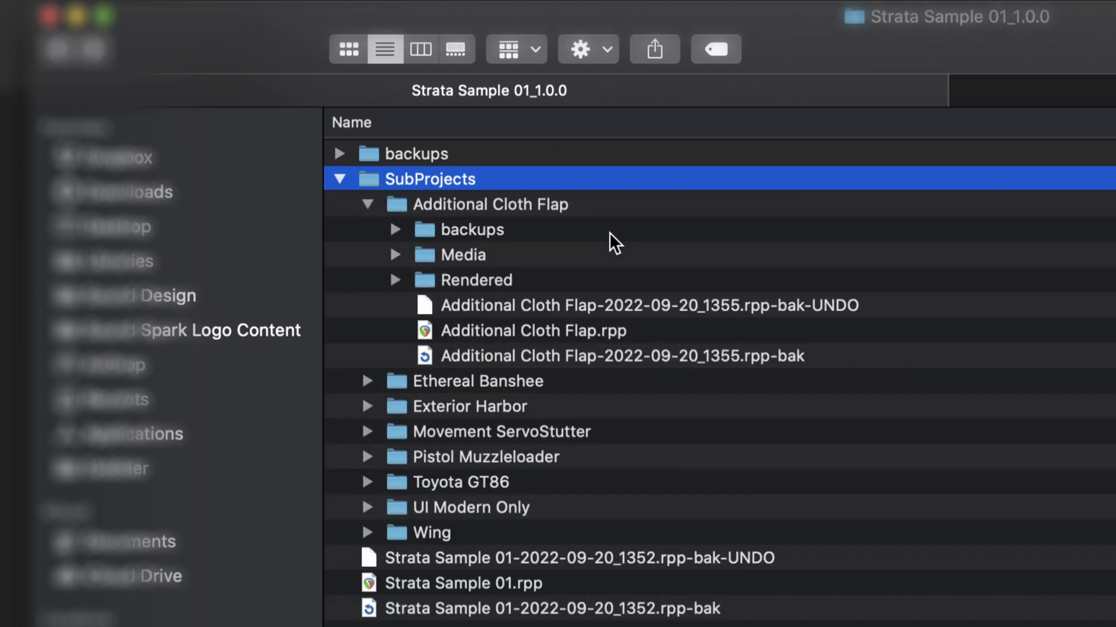
left_click(368, 205)
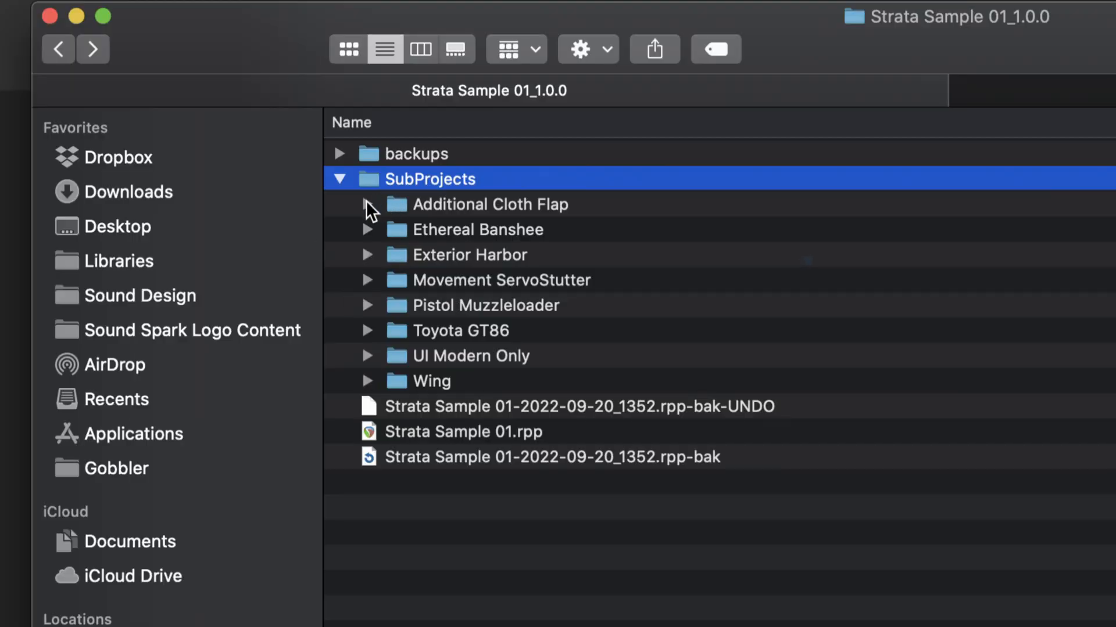
left_click(367, 203)
left_click(368, 204)
left_click(369, 231)
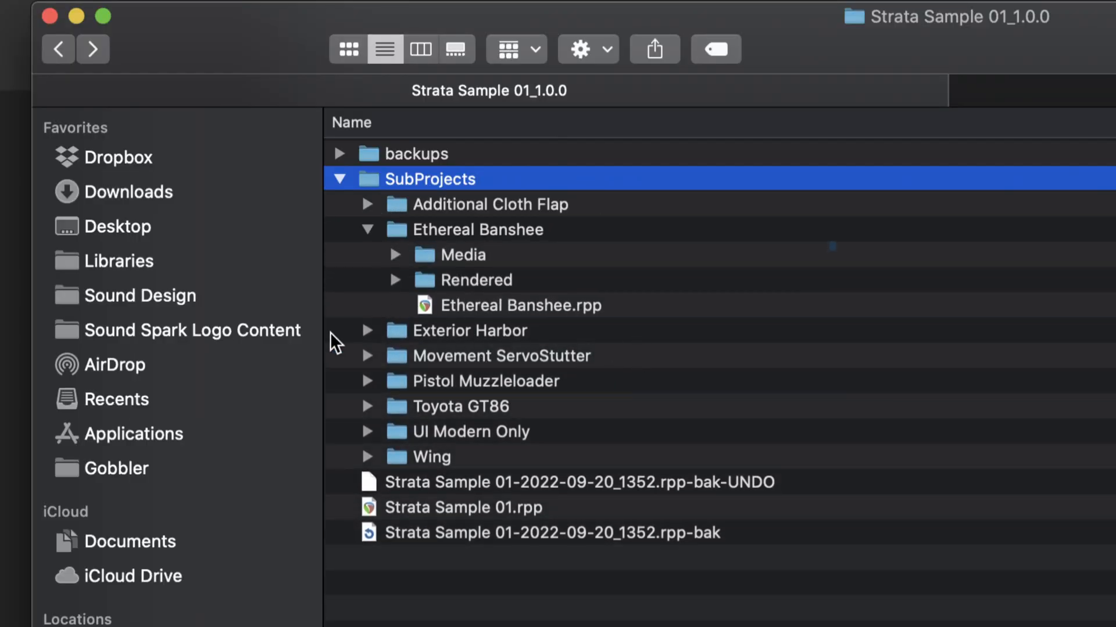
left_click(367, 229)
left_click(367, 204)
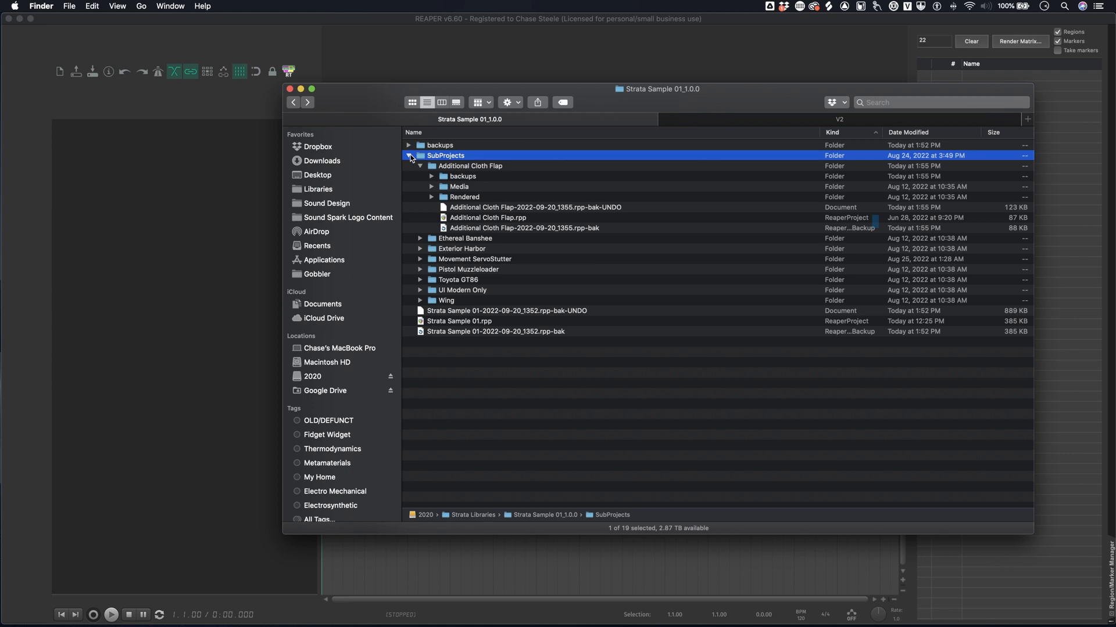
- Collapse the SubProjects folder and open the master project Strata Sample 01.rpp in REAPER
left_click(409, 156)
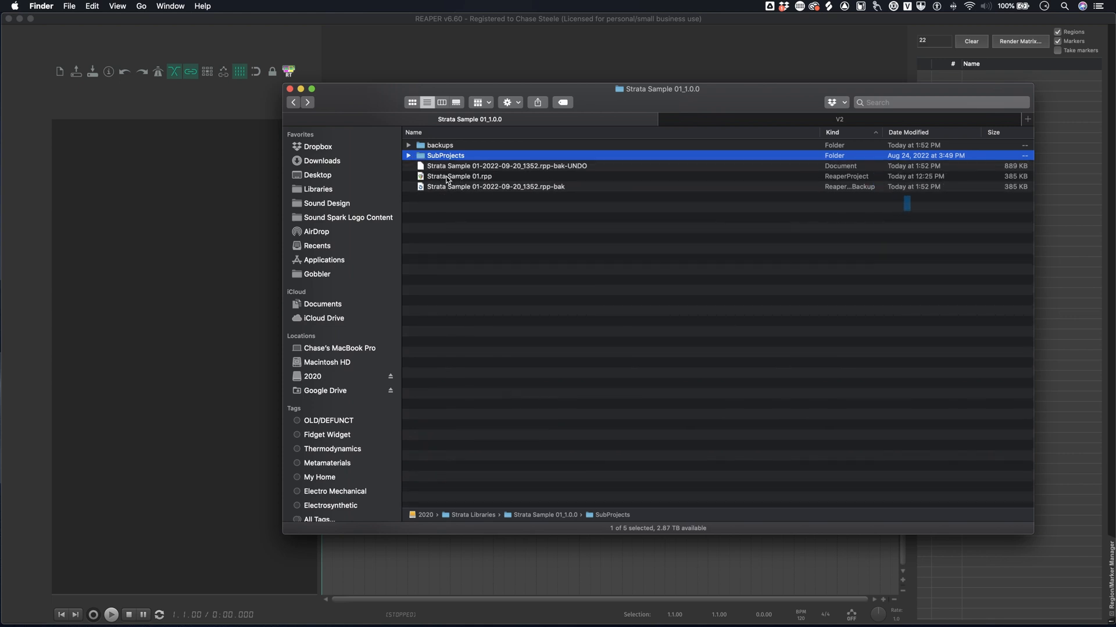
double_click(448, 177)
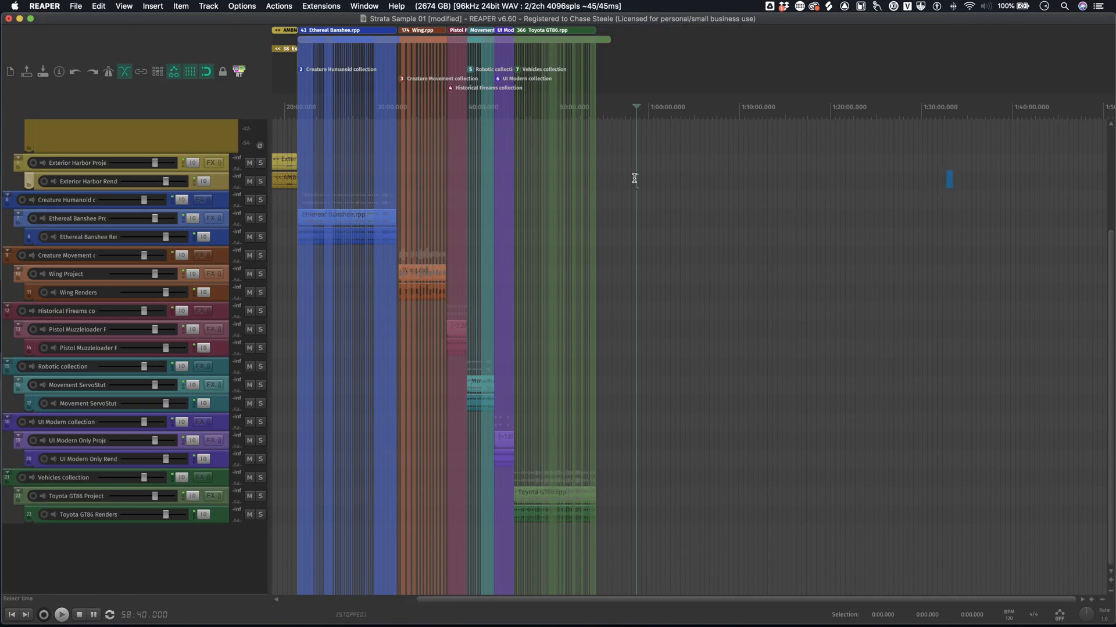
- Examine the master timeline from its start, including the Additional Cloth Flap and Exterior Harbor subproject regions
scroll(634, 179, "up", 1)
scroll(632, 180, "left", 5)
scroll(552, 201, "up", 4)
scroll(566, 194, "left", 10)
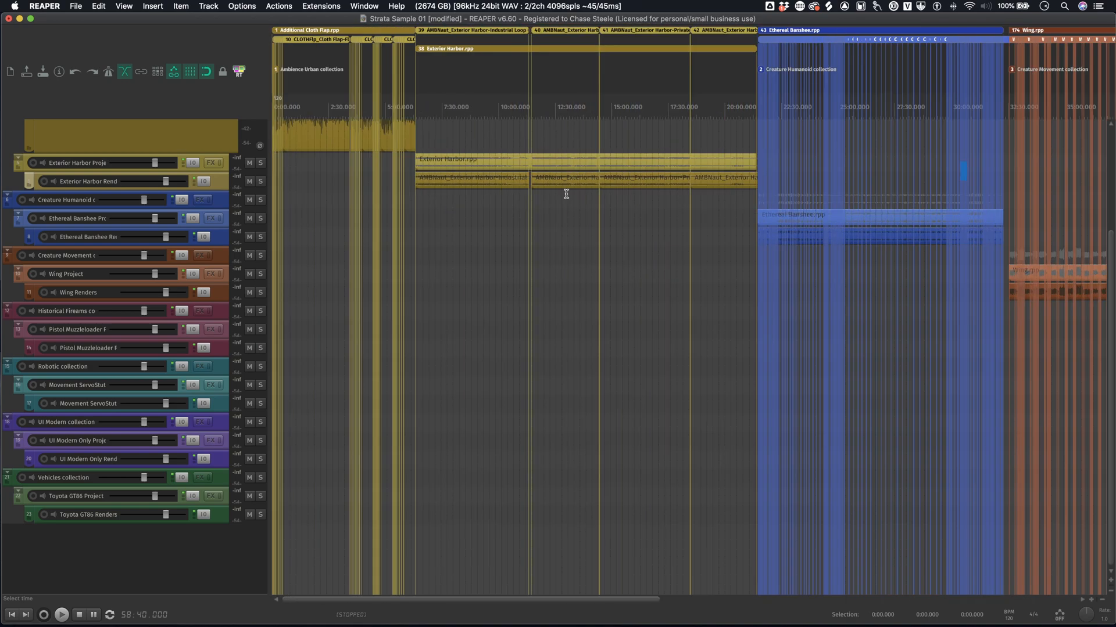
scroll(566, 194, "down", 5)
scroll(552, 199, "up", 3)
scroll(551, 201, "up", 5)
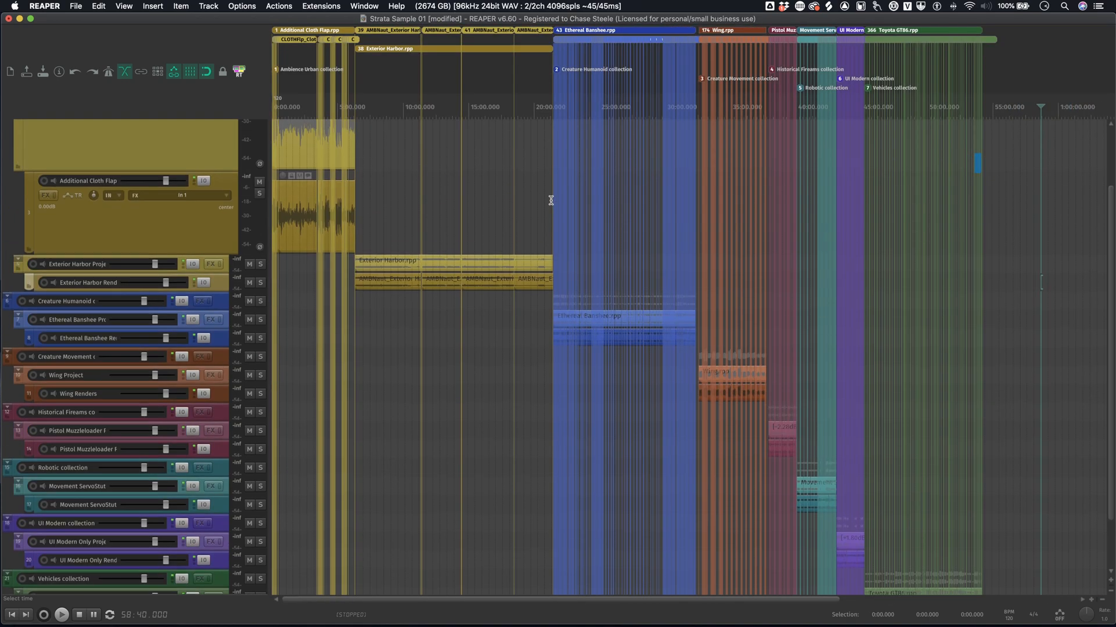
- Review the collection tracks and the coloured subproject regions from Ethereal Banshee through Toyota GT86
left_click(420, 195)
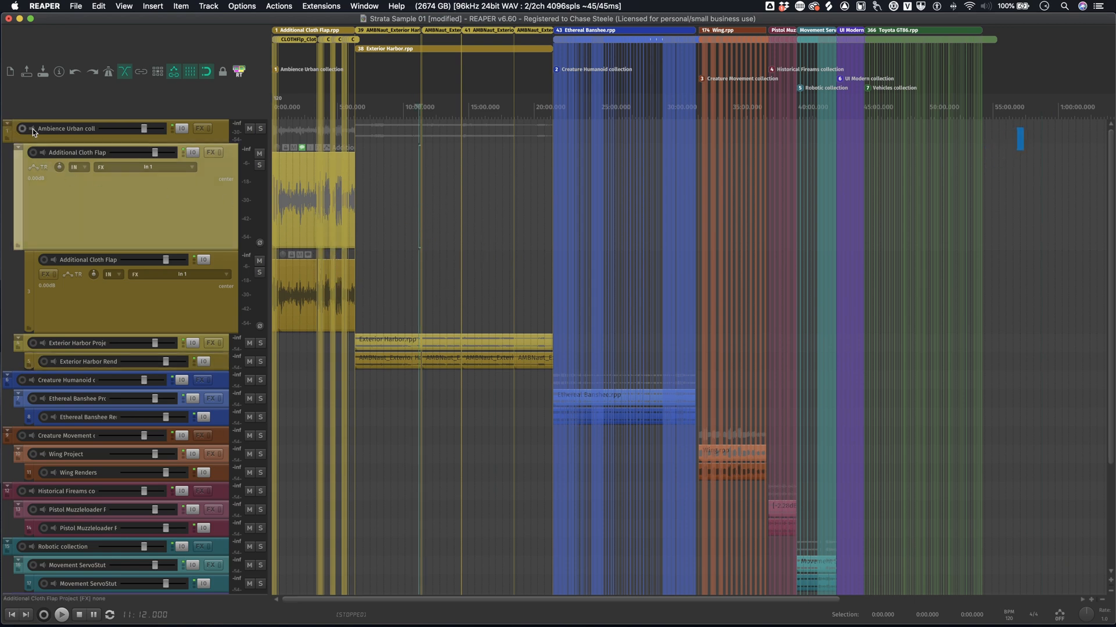
scroll(530, 212, "down", 5)
scroll(530, 212, "up", 5)
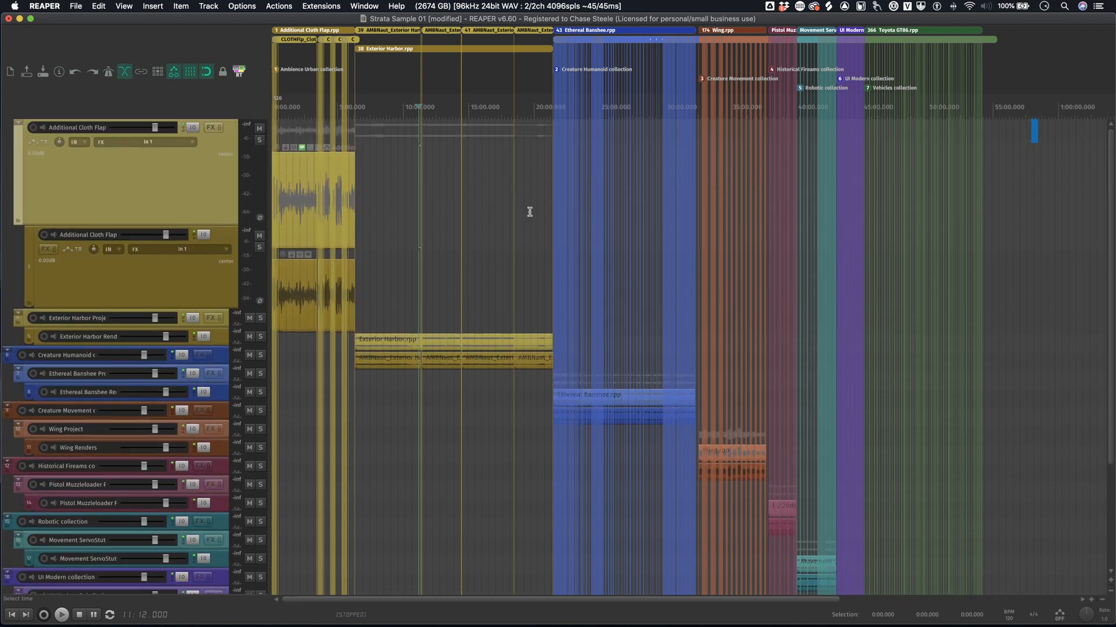
scroll(551, 187, "up", 1)
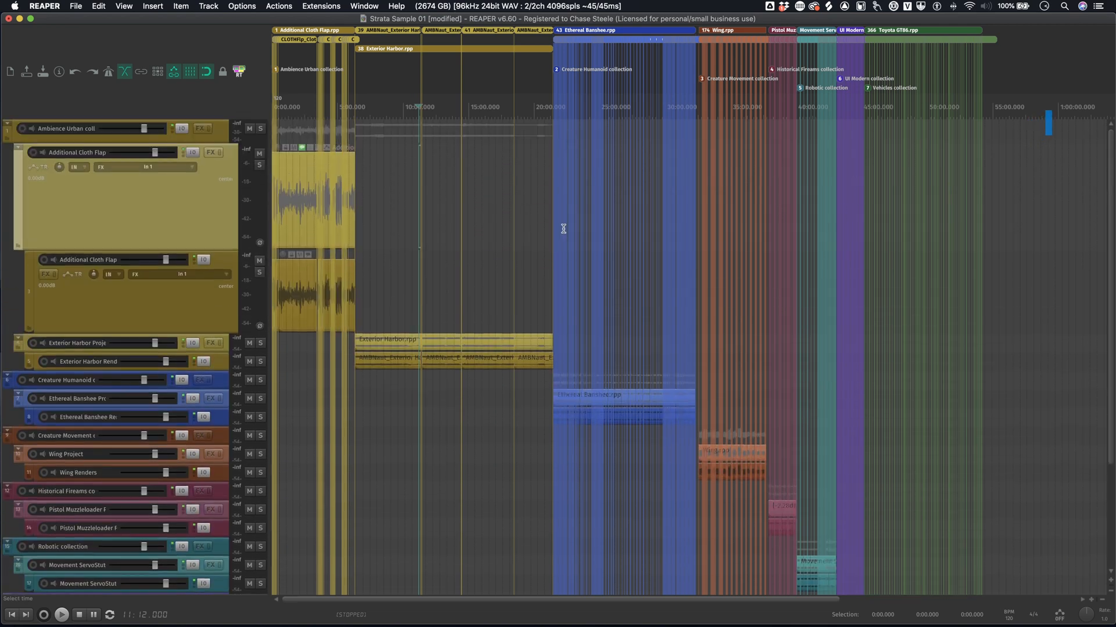
left_click_drag(564, 229, 957, 219)
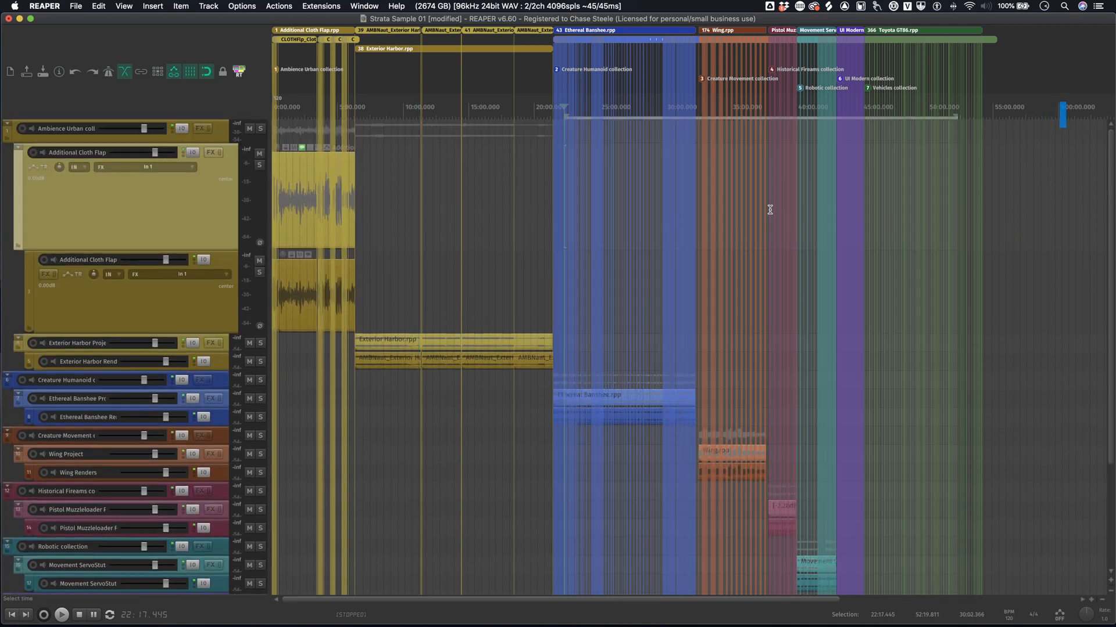
scroll(770, 210, "up", 5)
scroll(778, 215, "right", 5)
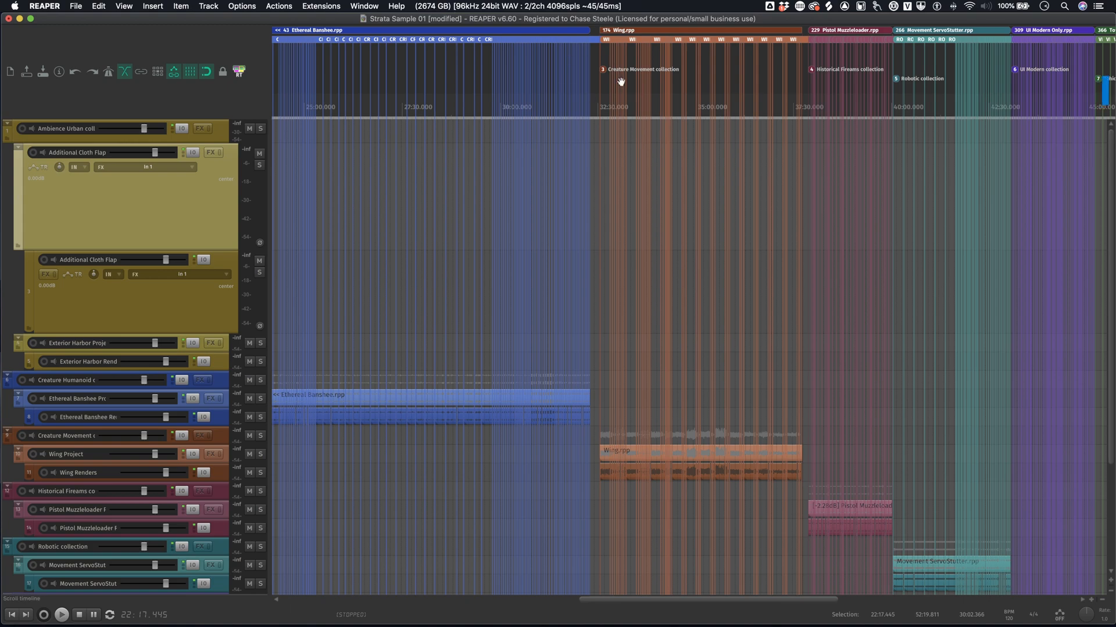
- Place the edit cursor at the start of the Wing.rpp region at 32:33.000 and briefly play its audio
left_click(609, 144)
scroll(610, 144, "up", 5)
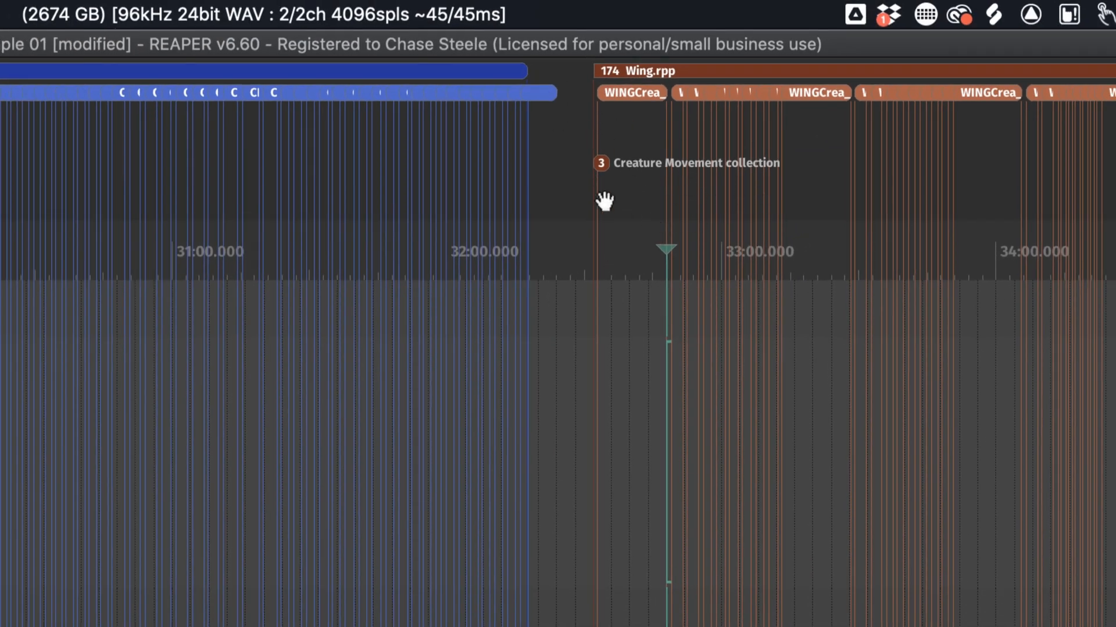
left_click(598, 369)
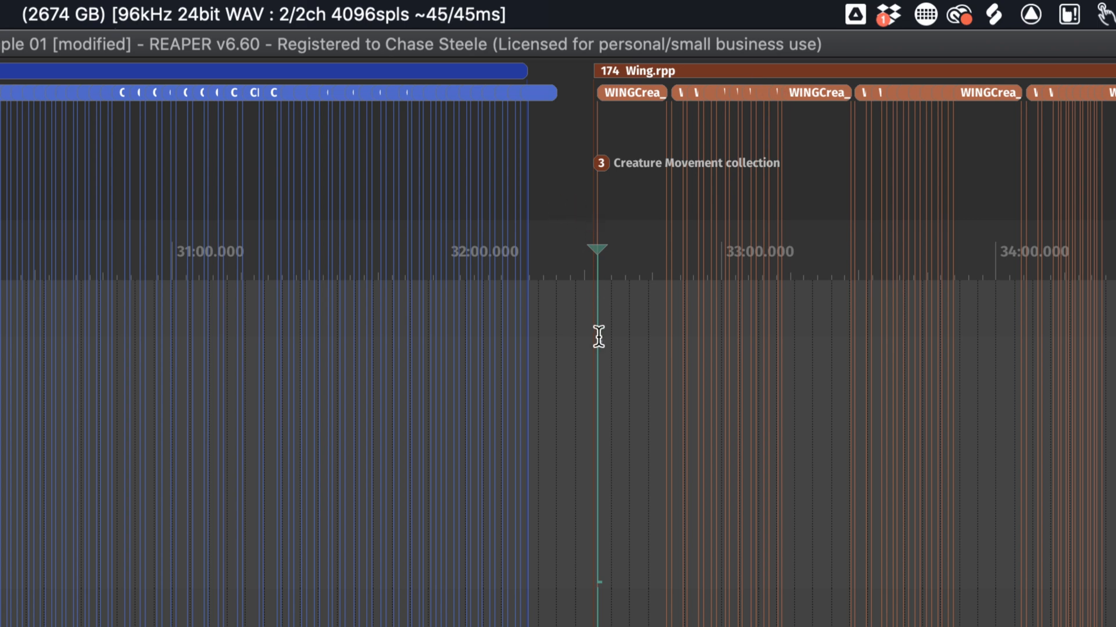
key("space")
key("space")
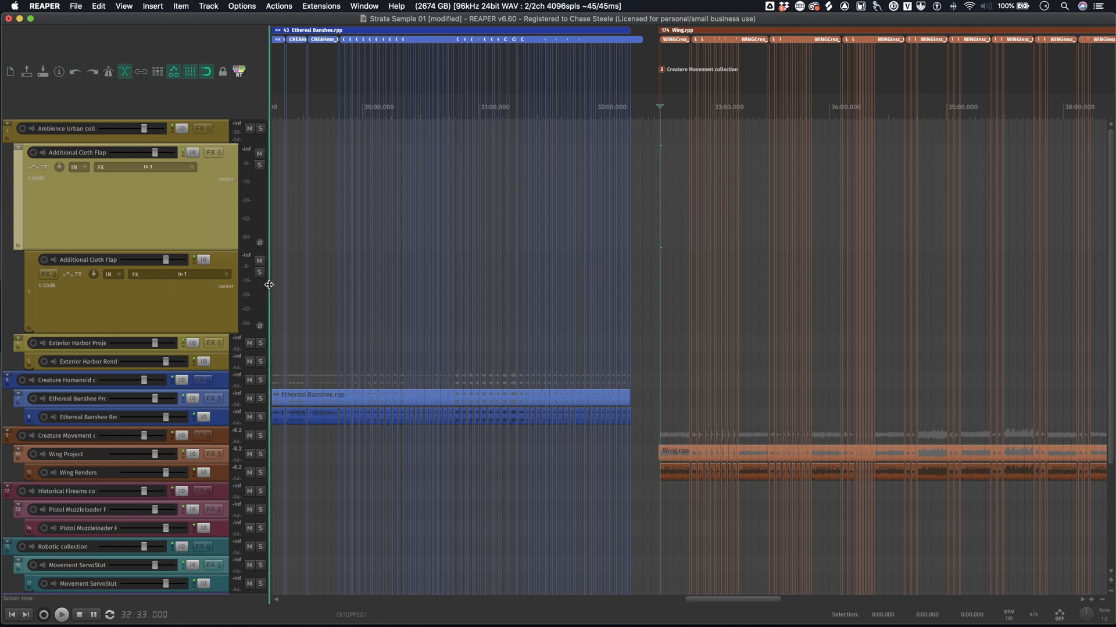
- Widen the track control area and compare the Creature Humanoid collection, Ethereal Banshee Project and Ethereal Banshee Renders tracks by selecting them
left_click_drag(269, 283, 492, 283)
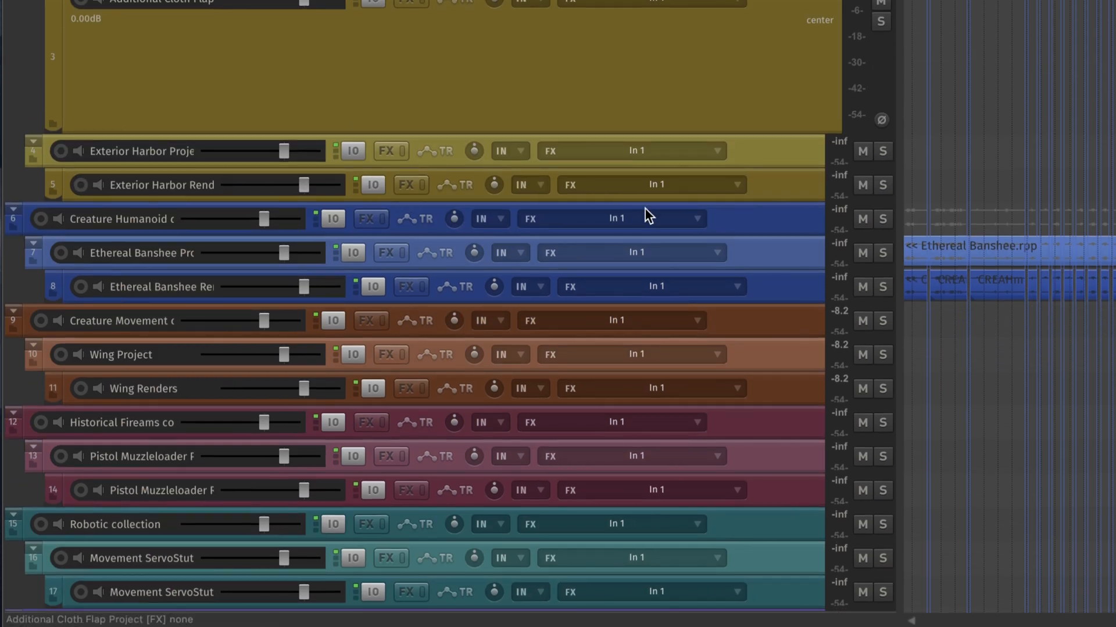
left_click(744, 219)
left_click(775, 247)
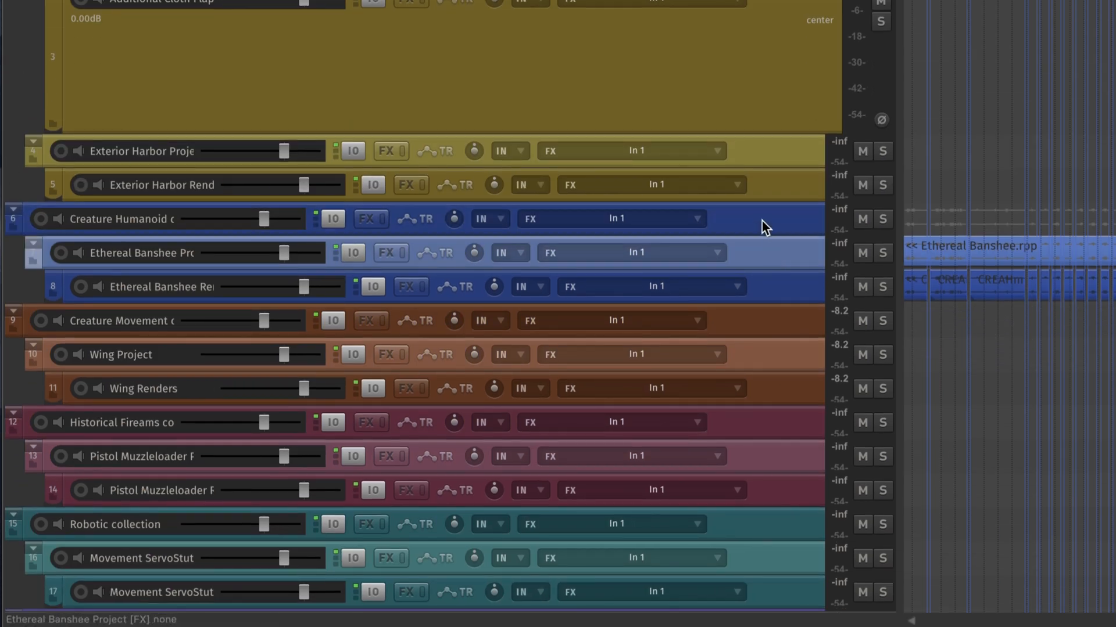
left_click(761, 221)
left_click(768, 258)
left_click(774, 283)
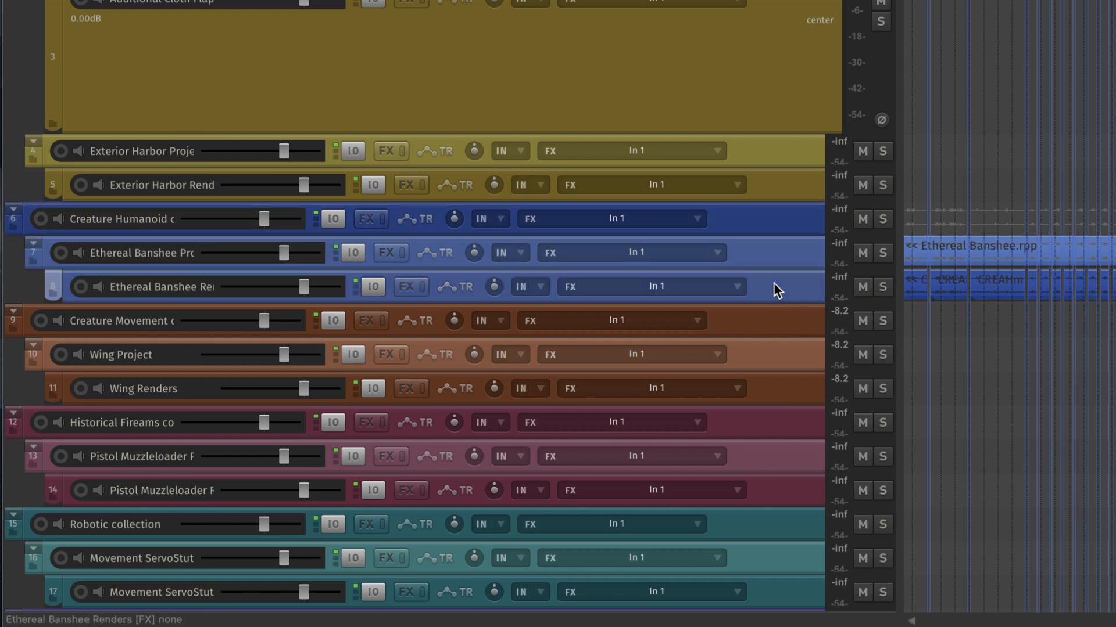
left_click(755, 264)
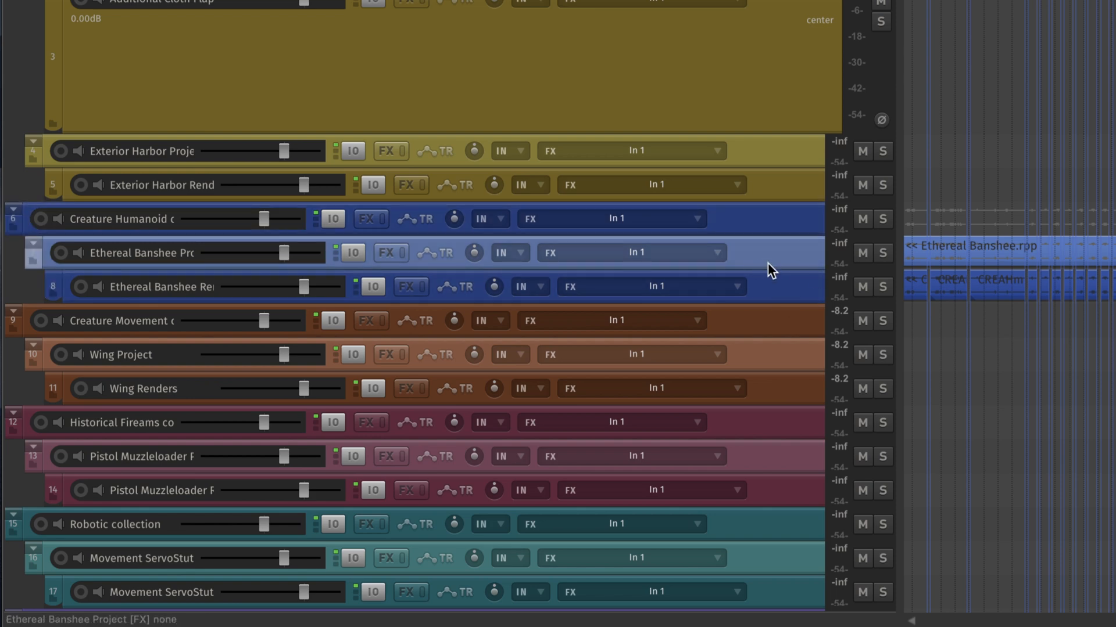
- Increase the Ethereal Banshee Project track's height and inspect its subproject item's waveform along the timeline
left_click_drag(798, 268, 799, 385)
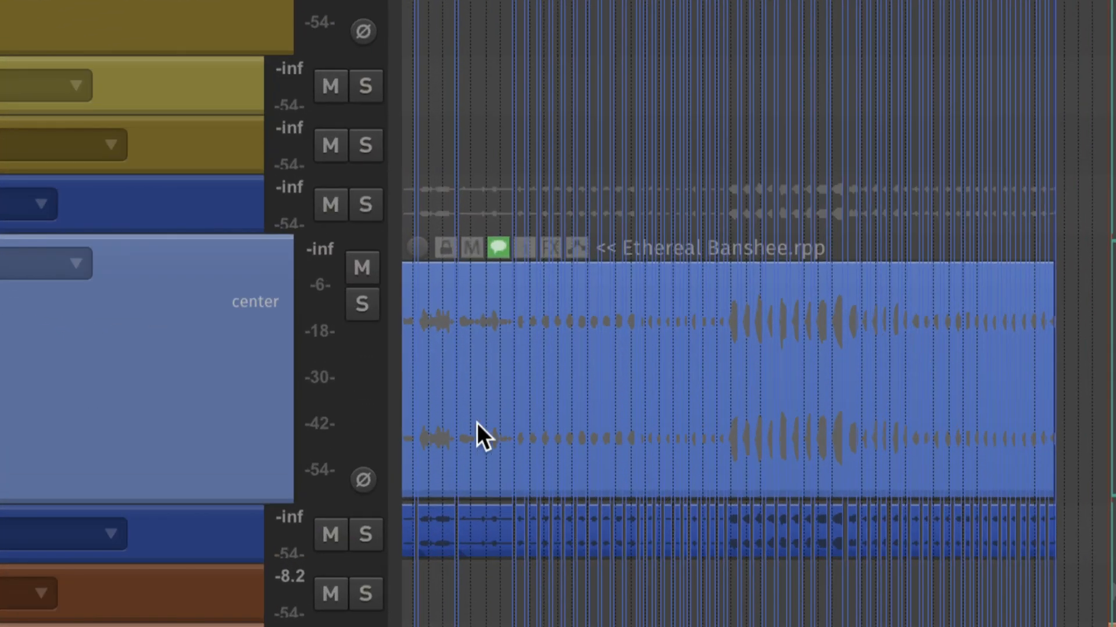
left_click(655, 373)
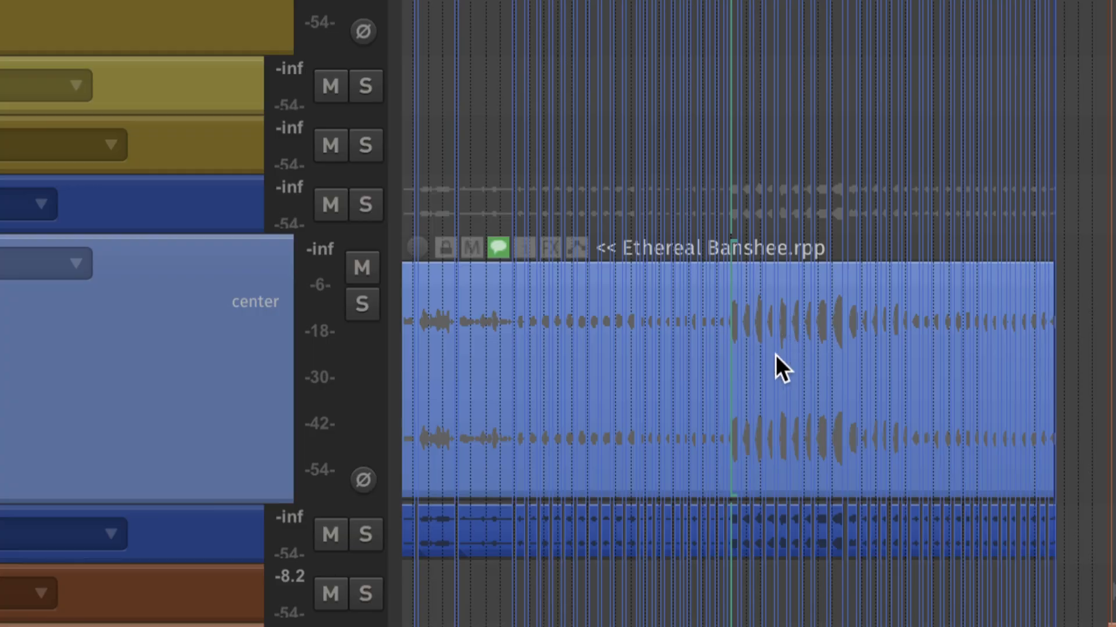
scroll(889, 355, "up", 3)
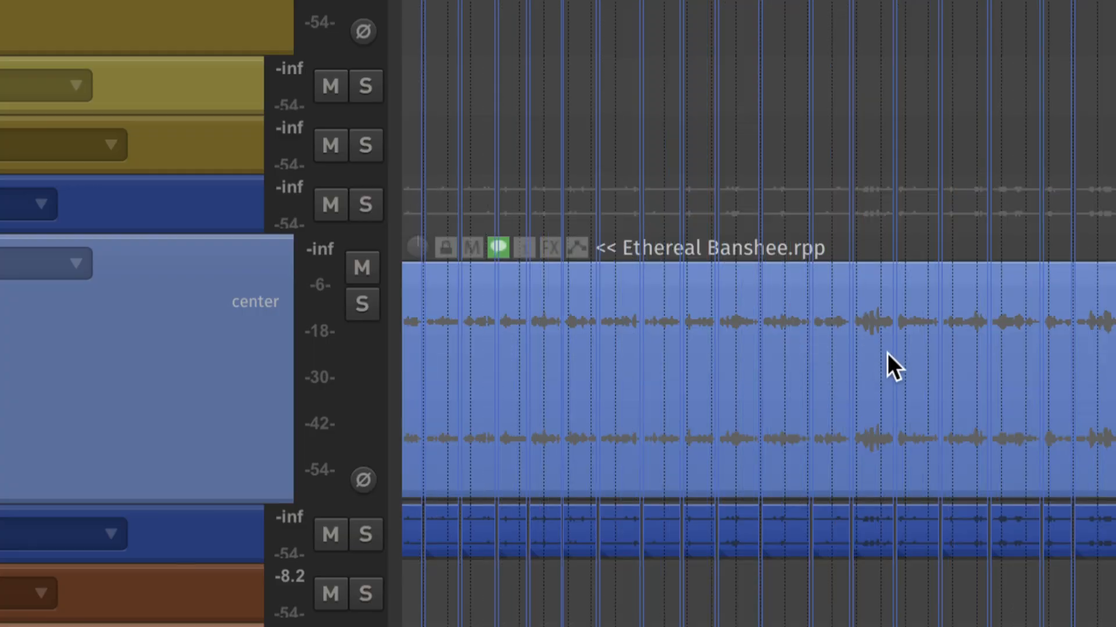
scroll(888, 354, "down", 5)
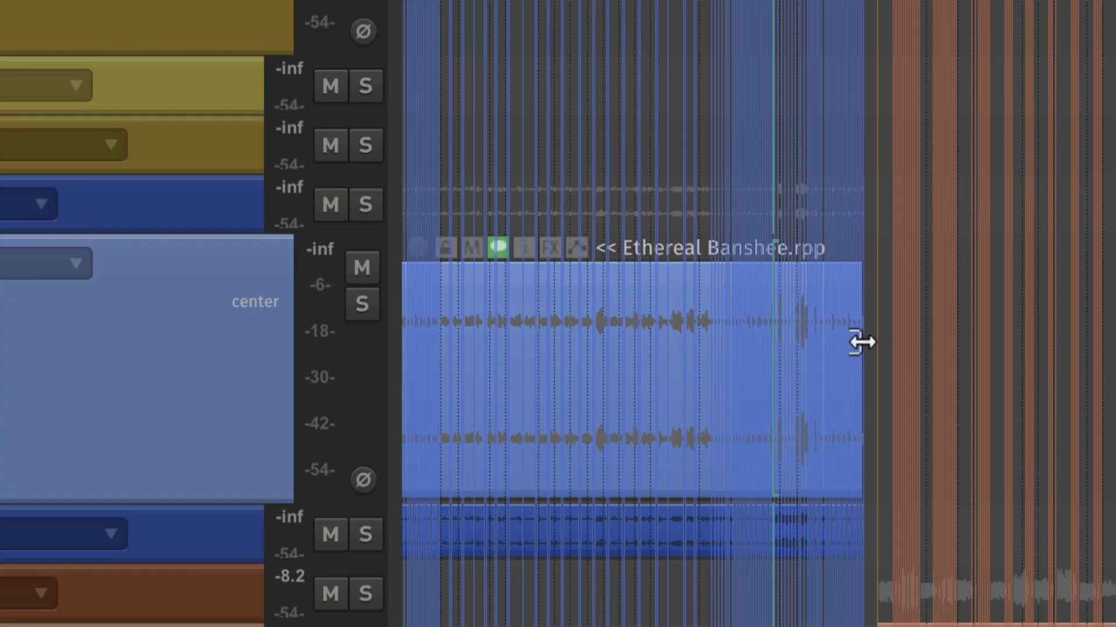
scroll(862, 342, "left", 5)
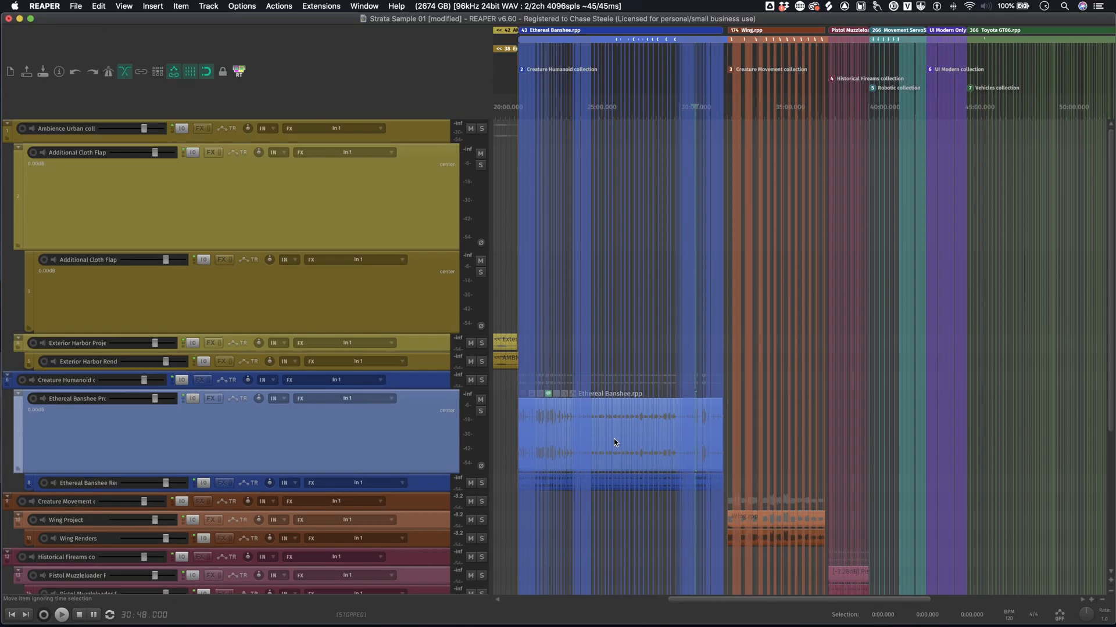
- Switch to Finder and expand the Media folder inside SubProjects > Additional Cloth Flap to view its source files
key("super+Tab")
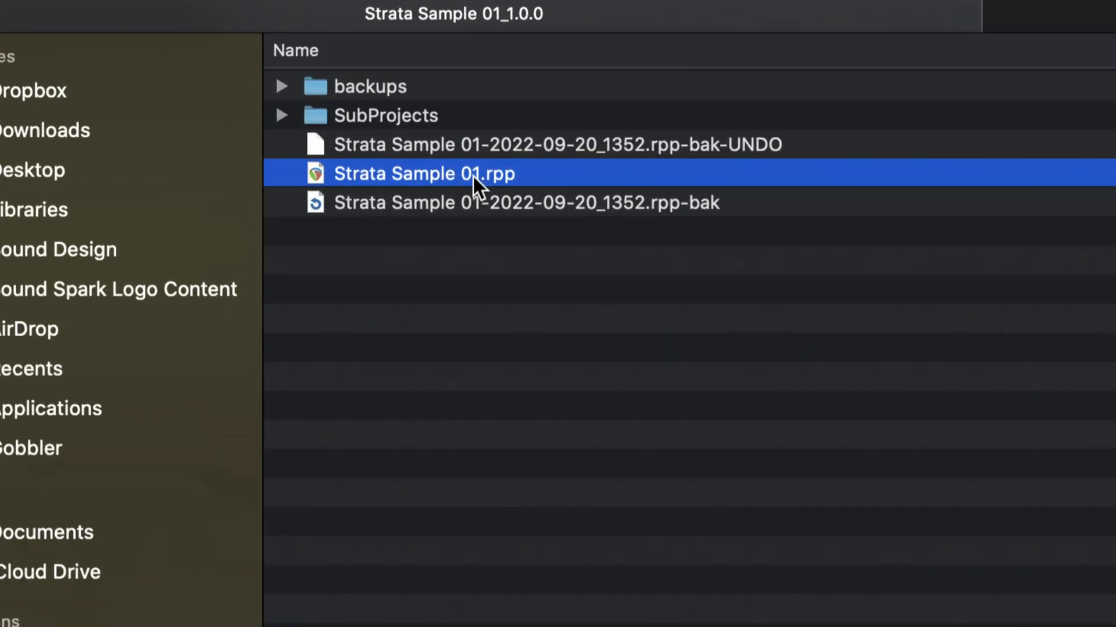
left_click(283, 115)
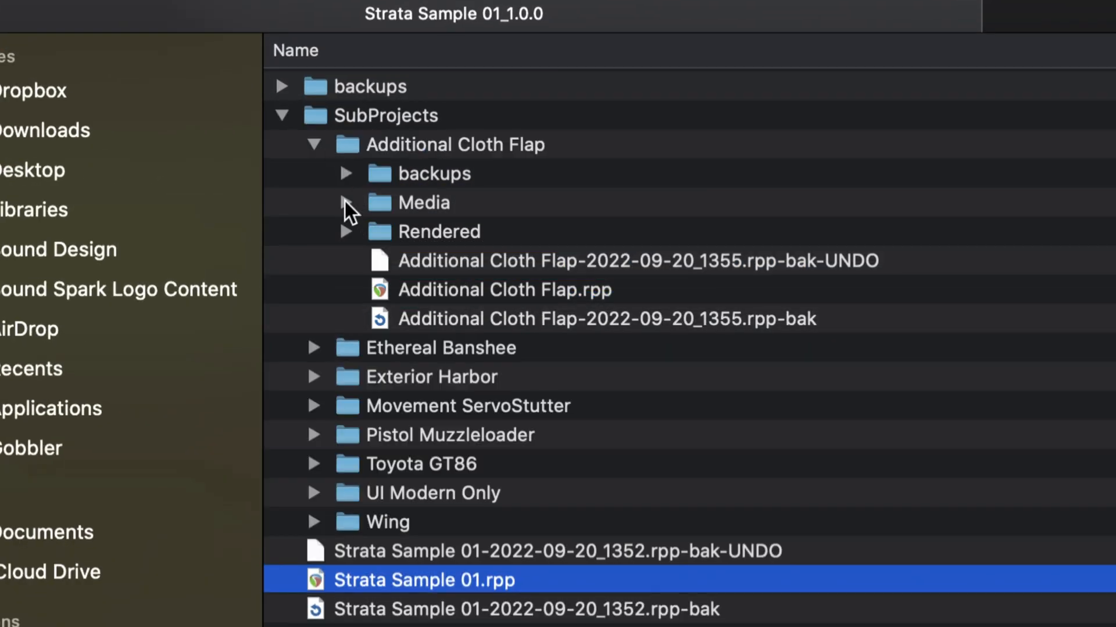
left_click(346, 202)
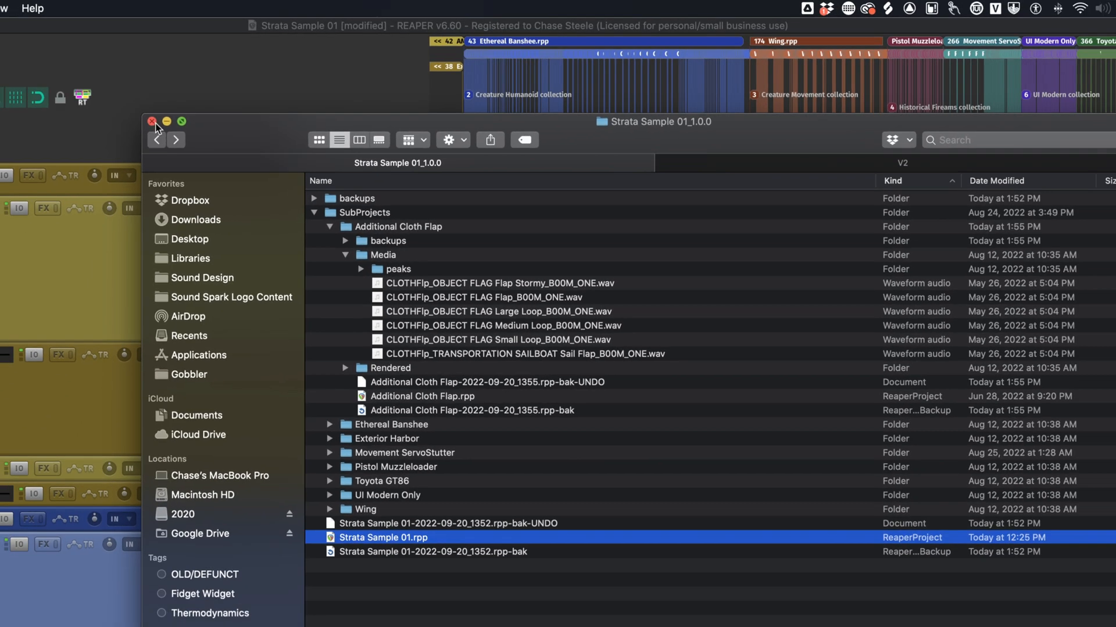
- Return to REAPER and place the edit cursor at the start of the Ethereal Banshee.rpp item at 21:26.459
left_click(152, 121)
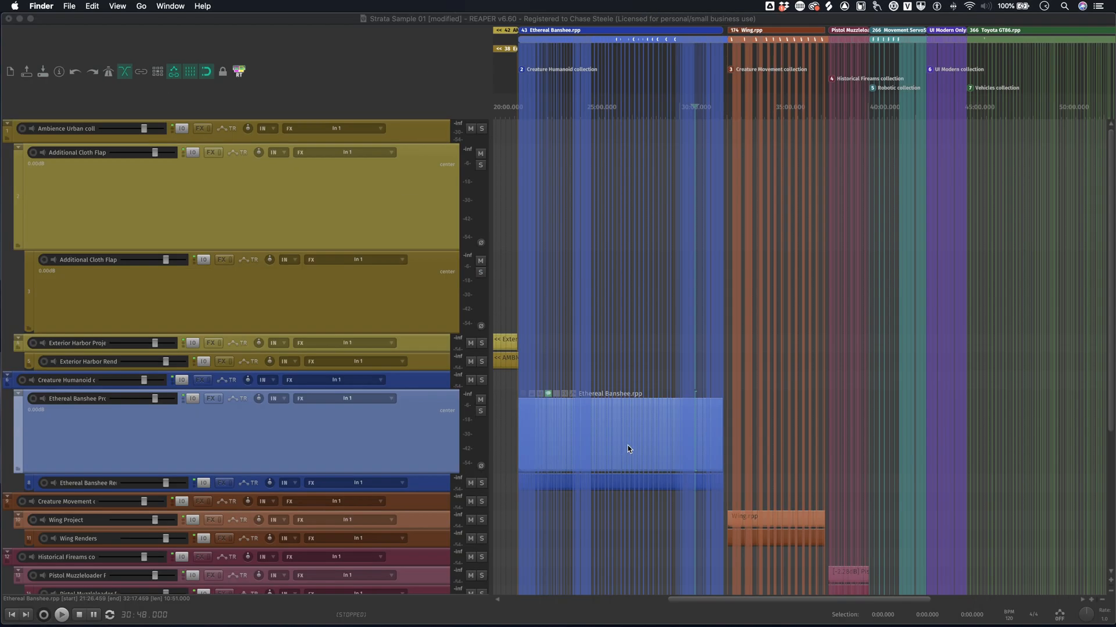
left_click(627, 449)
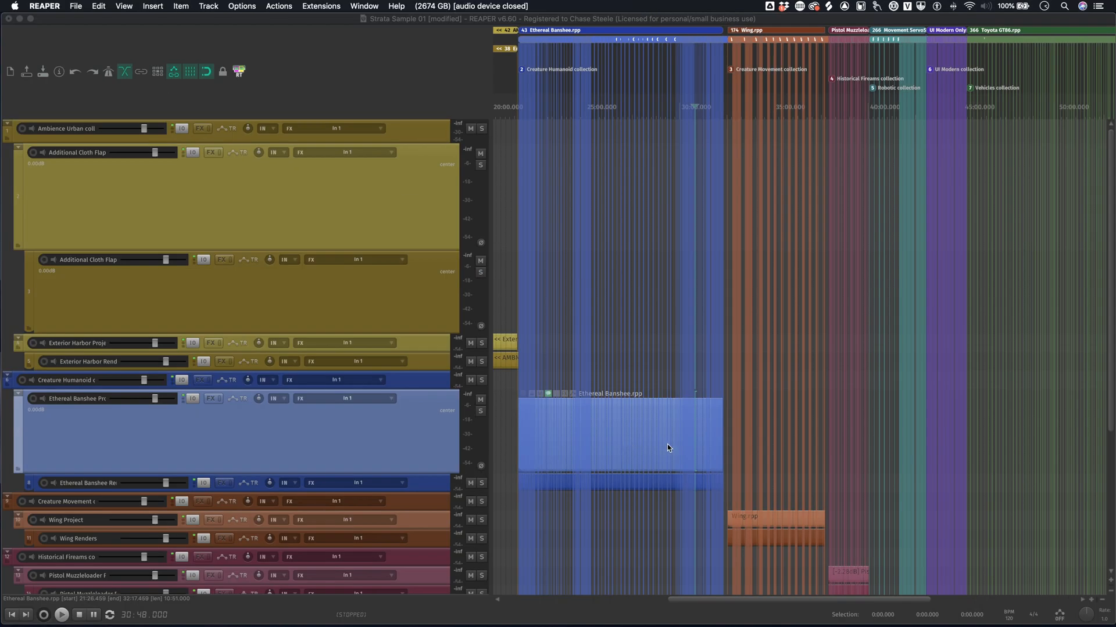
scroll(639, 430, "down", 5)
scroll(610, 408, "up", 3)
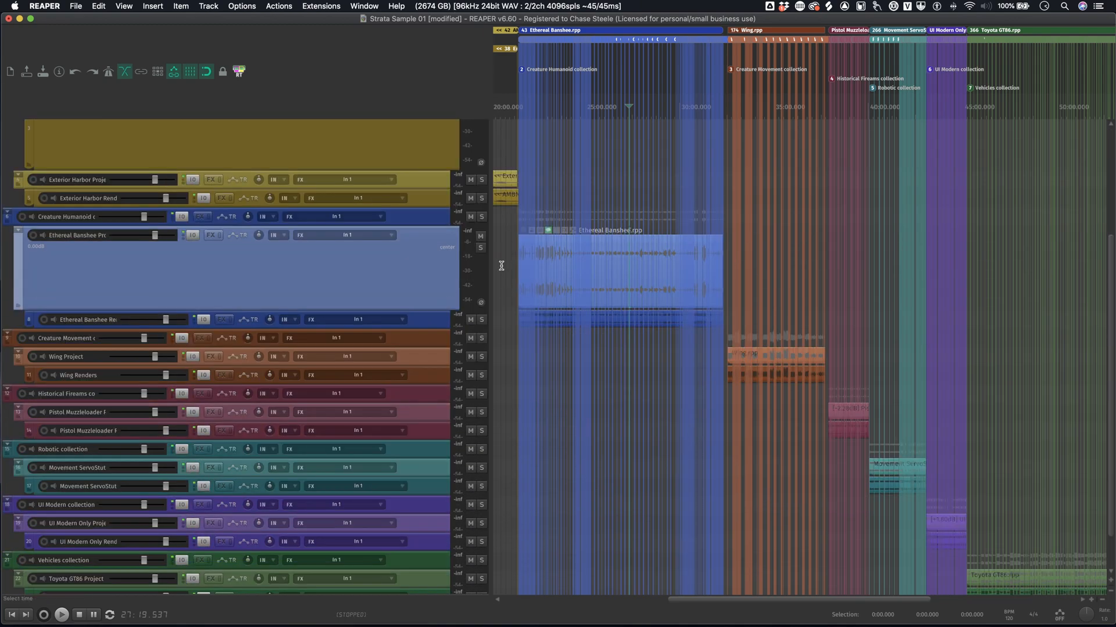
left_click(505, 298)
left_click(520, 295)
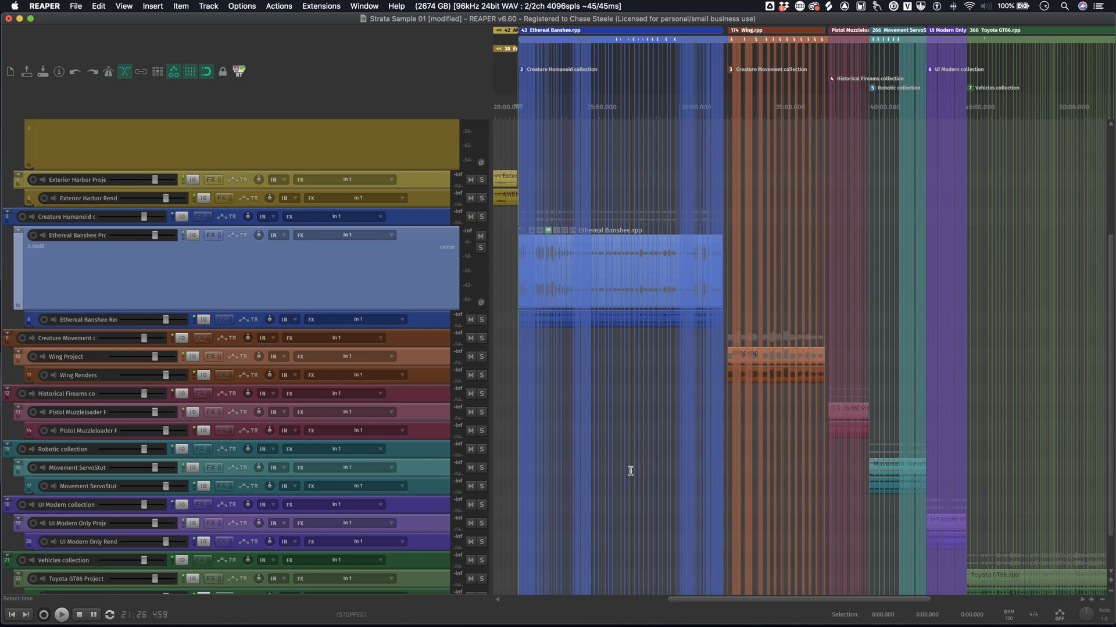
- Place the edit cursor at the start of the Movement ServoStutter.rpp item at 40:02.000 and view it more closely
scroll(671, 408, "down", 3)
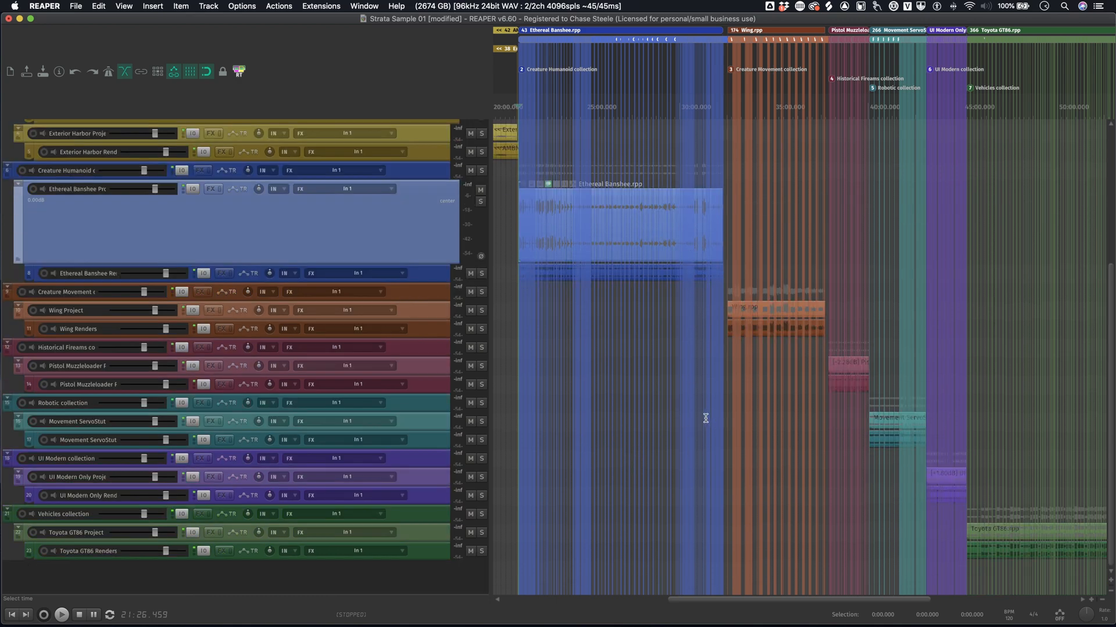
left_click(867, 423)
scroll(927, 390, "up", 10)
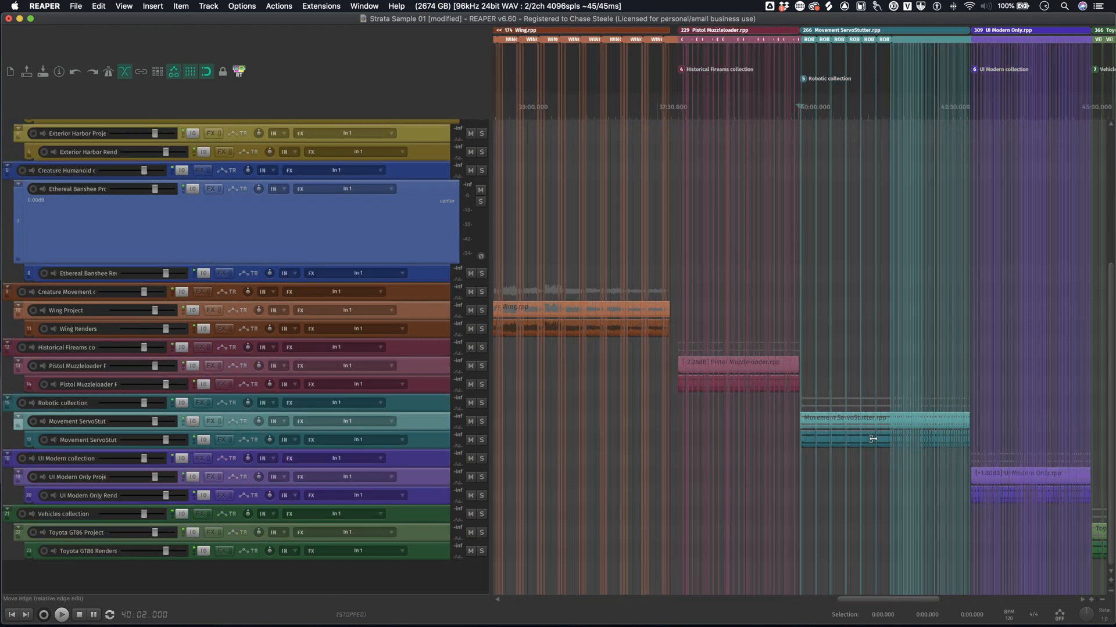
- Increase the height of the Movement ServoStutter Project track to show its subproject item's waveform
scroll(875, 437, "up", 6)
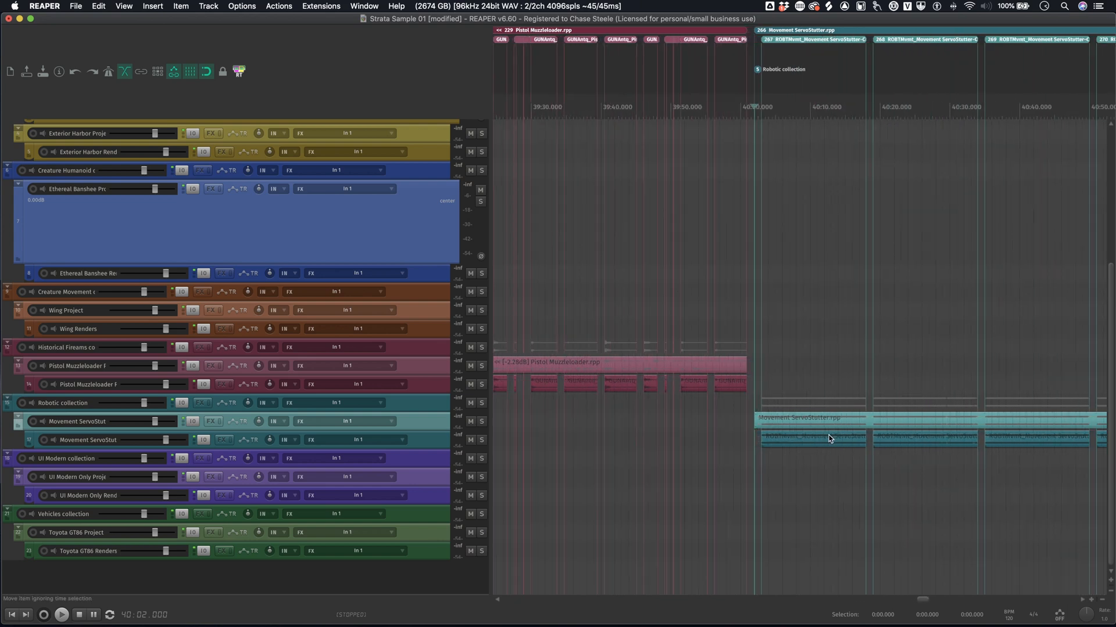
scroll(830, 438, "right", 1)
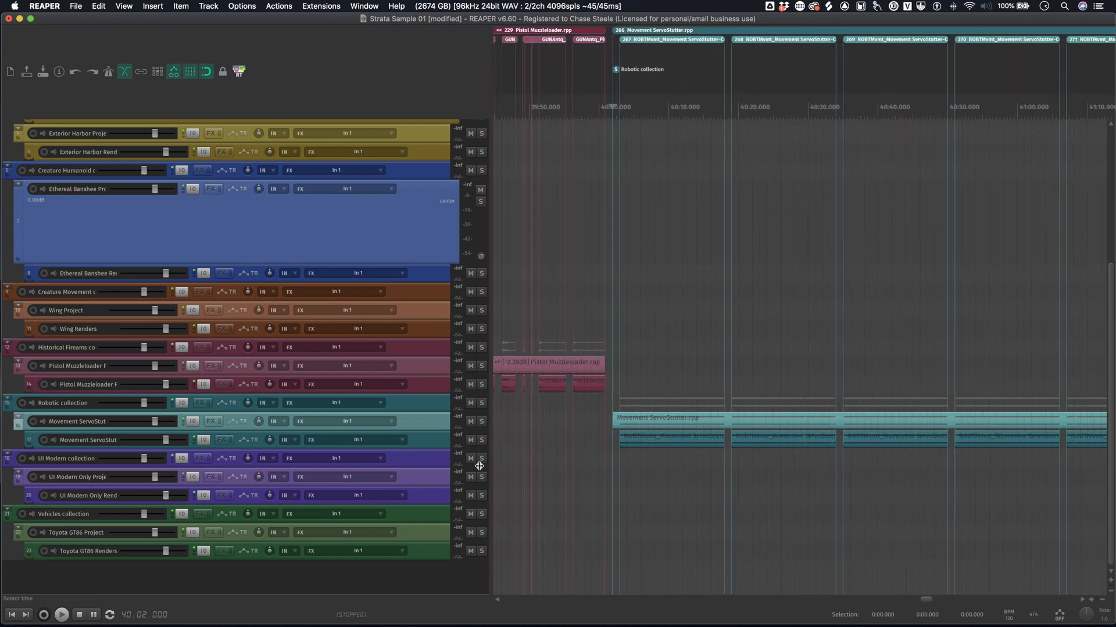
left_click(437, 430)
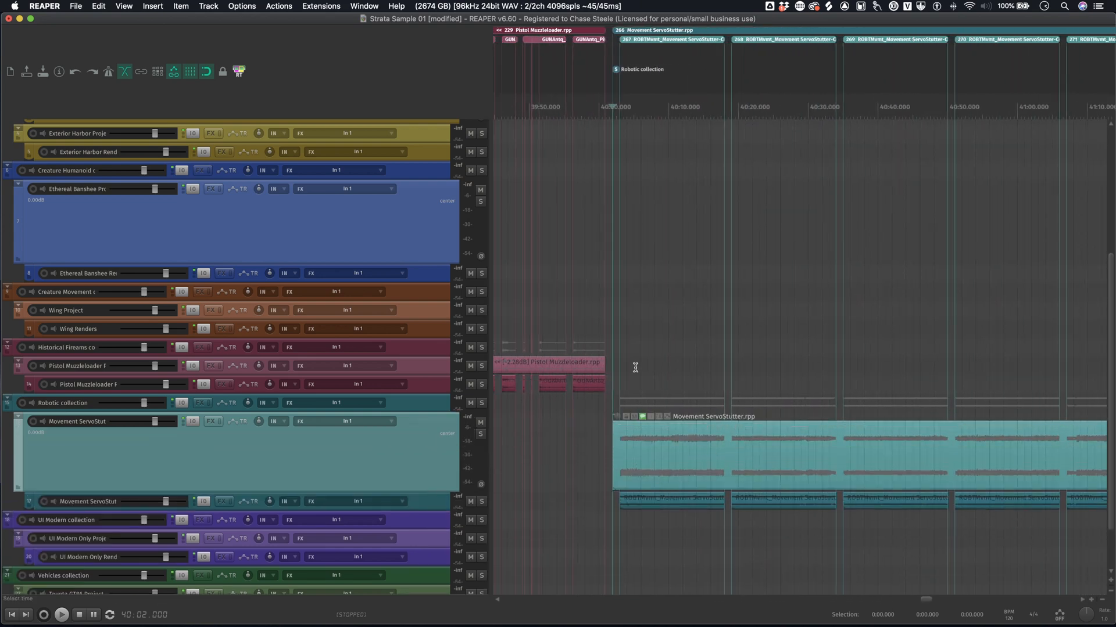
- Play the Movement ServoStutter.rpp item from its start, stop playback and leave the edit cursor at 41:00.000
key("space")
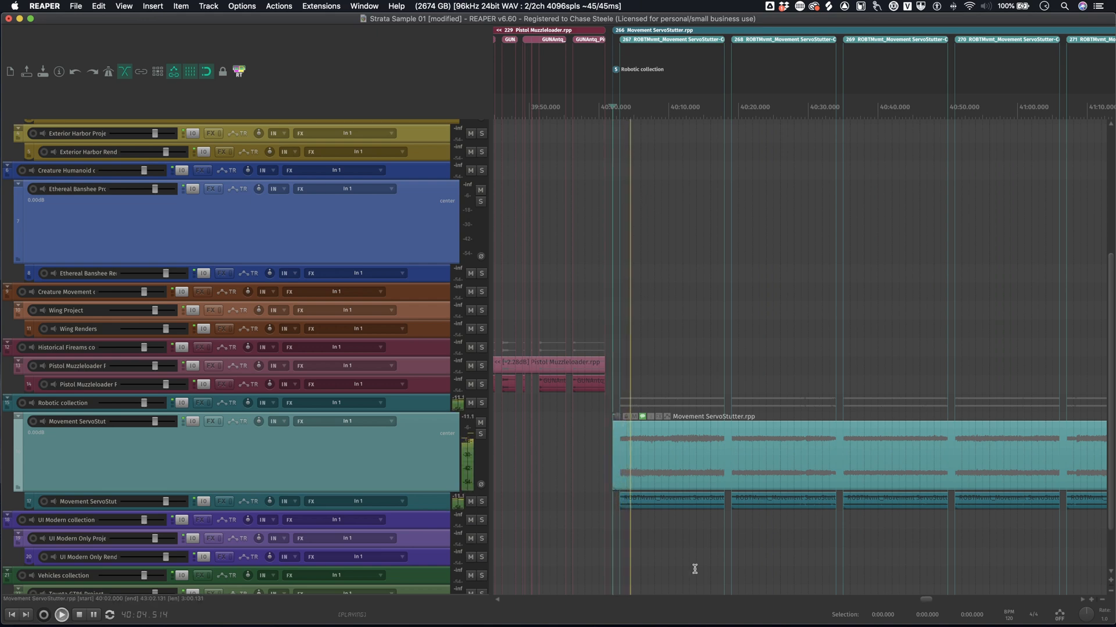
key("space")
scroll(767, 529, "down", 5)
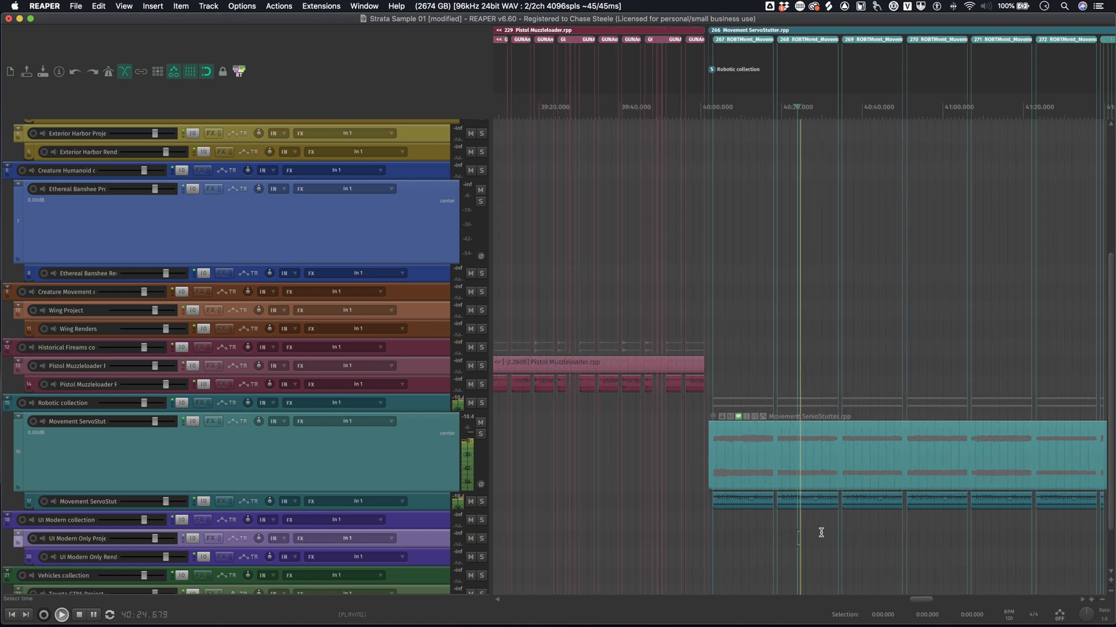
left_click(800, 530)
left_click(880, 524)
- Increase the height of the Movement ServoStutter Renders track and examine its first rendered items closely at 40:11.000
scroll(910, 531, "right", 5)
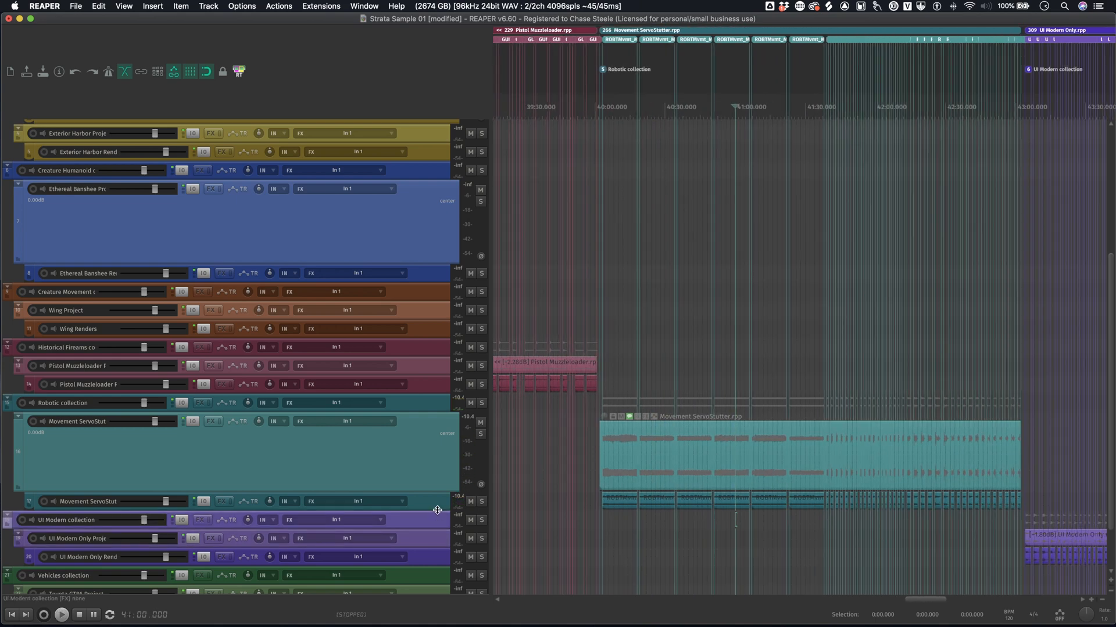
left_click_drag(437, 510, 427, 588)
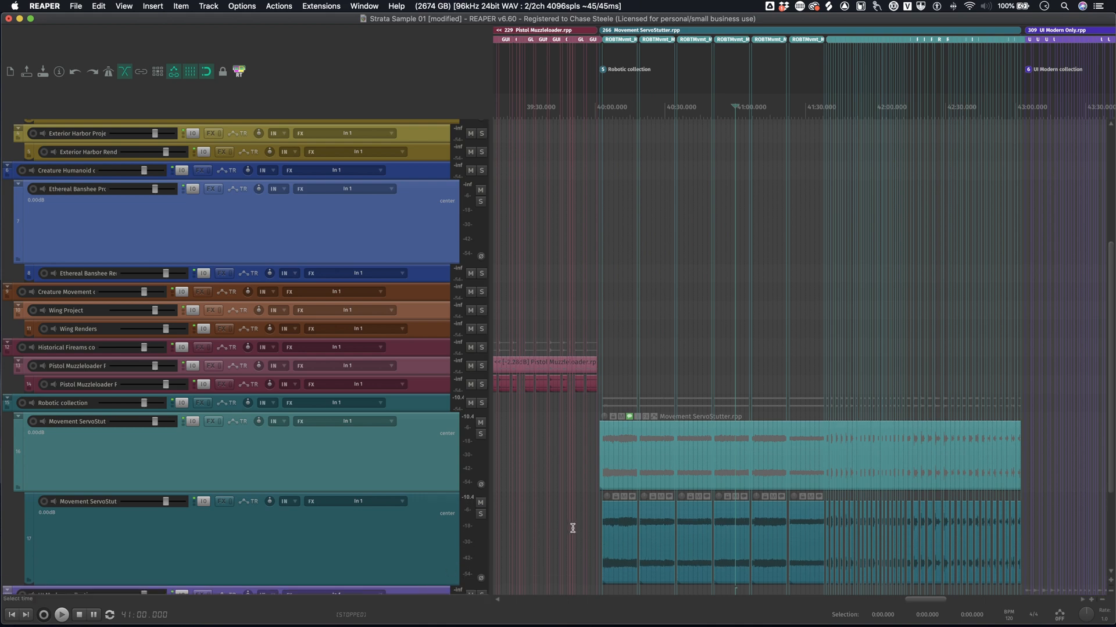
left_click(604, 532)
scroll(740, 509, "up", 2)
scroll(845, 535, "up", 3)
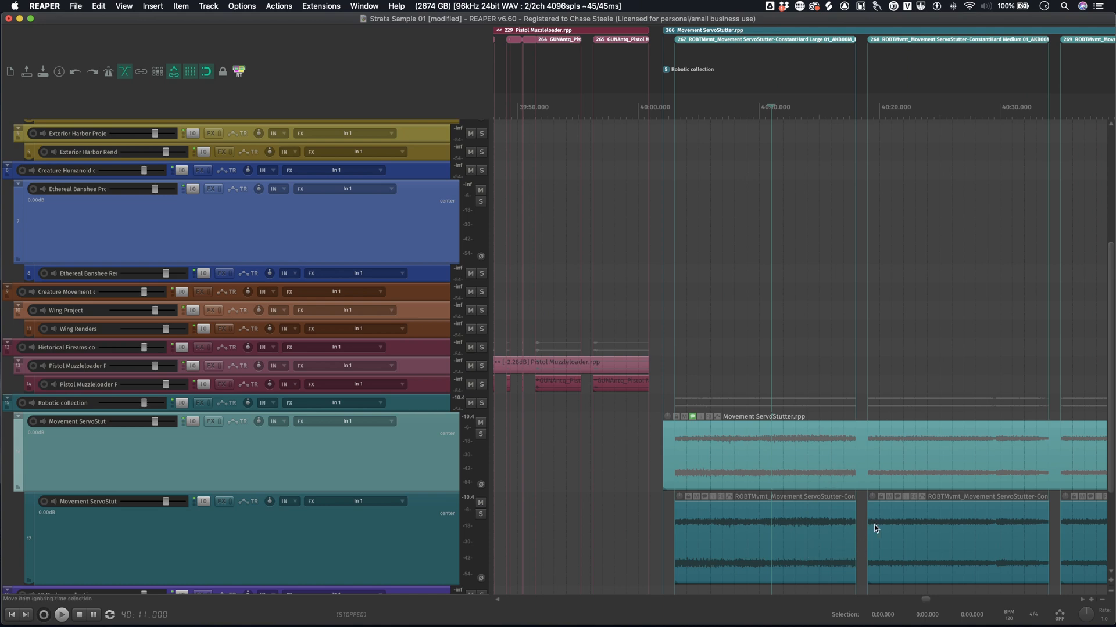
- Select the first item on the Movement ServoStutter Renders track and look over the row of renders beneath the subproject
scroll(869, 516, "down", 10)
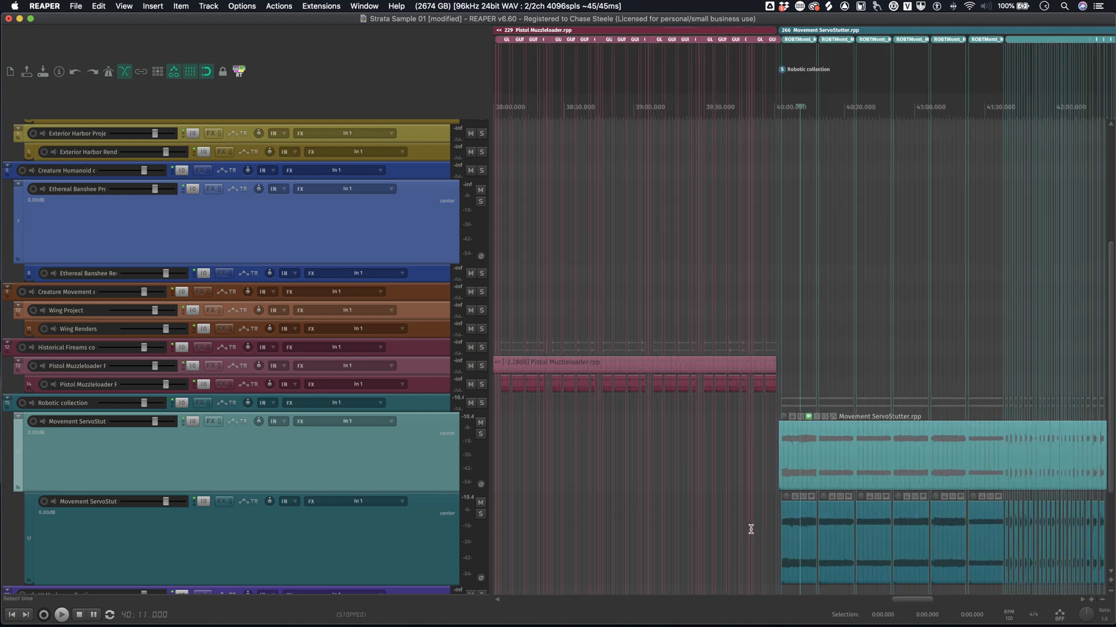
left_click(788, 534)
scroll(788, 534, "right", 5)
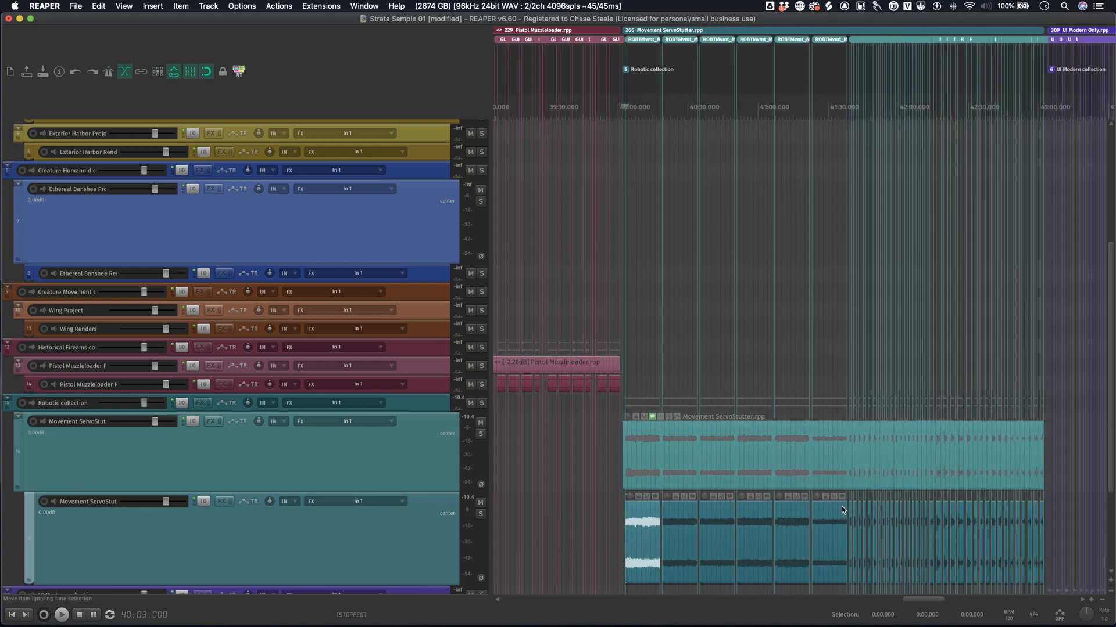
scroll(909, 535, "right", 3)
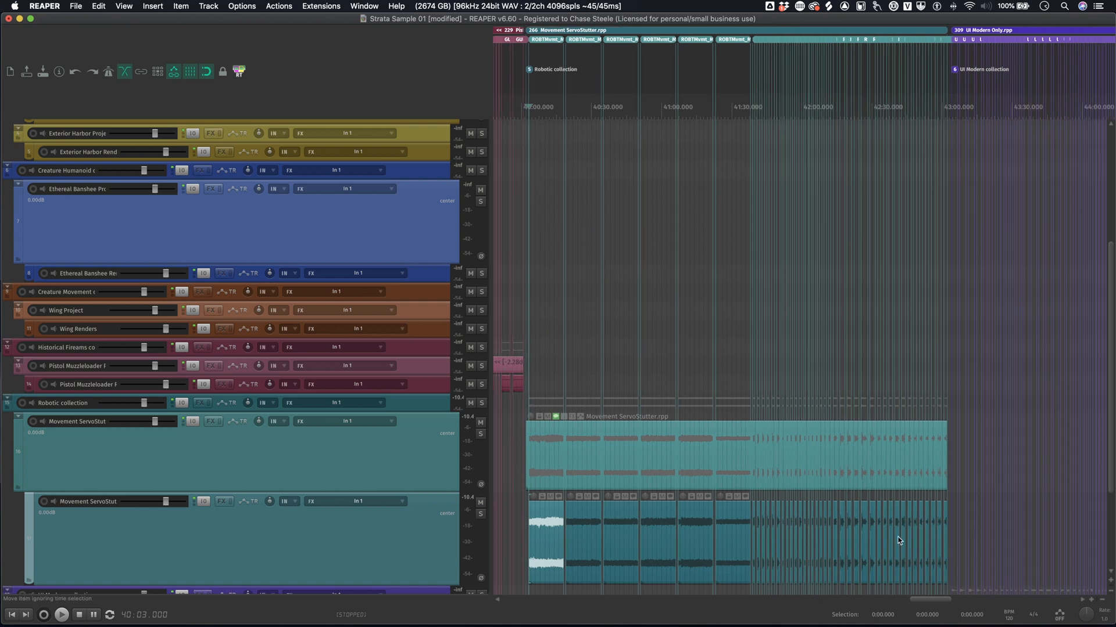
- Open the Movement ServoStutter subproject from its item, and return to the Strata Sample 01 master project
left_click(604, 438)
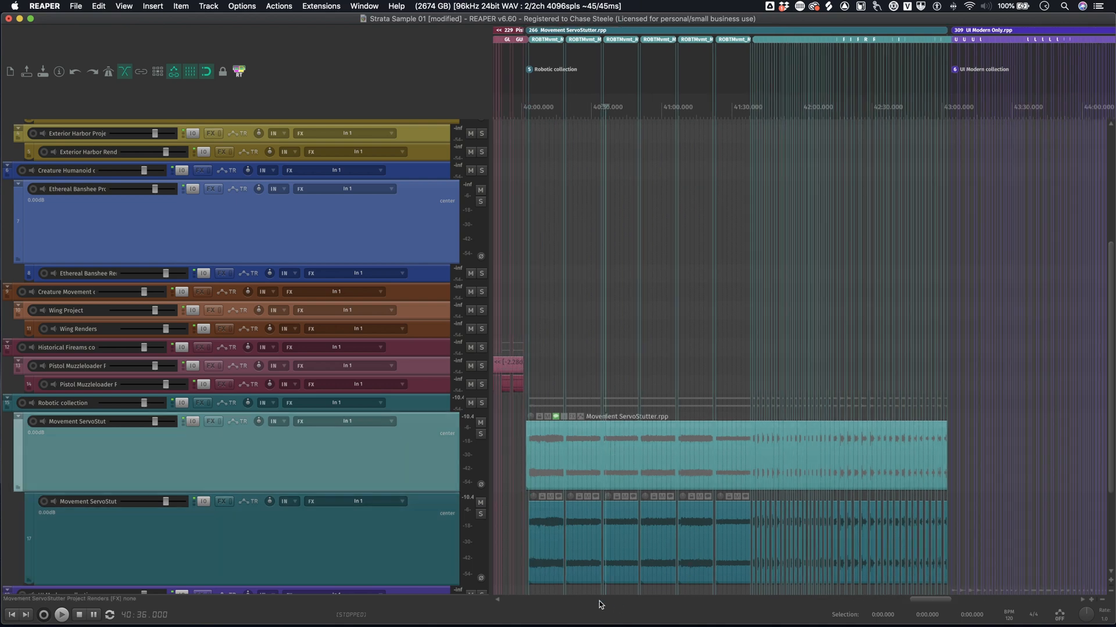
double_click(552, 456)
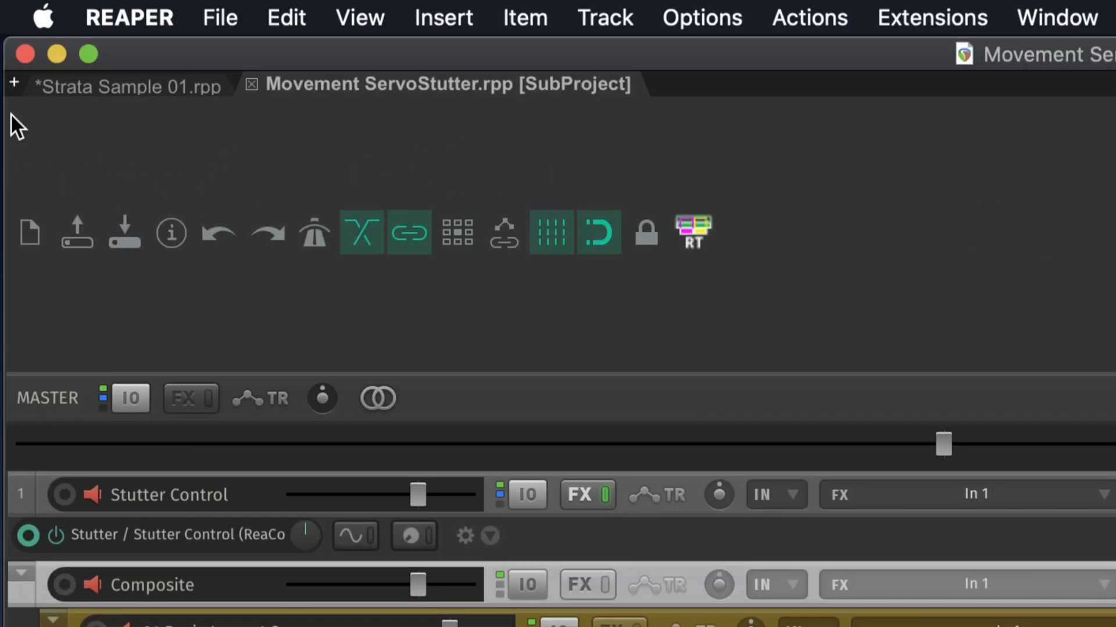
left_click(107, 90)
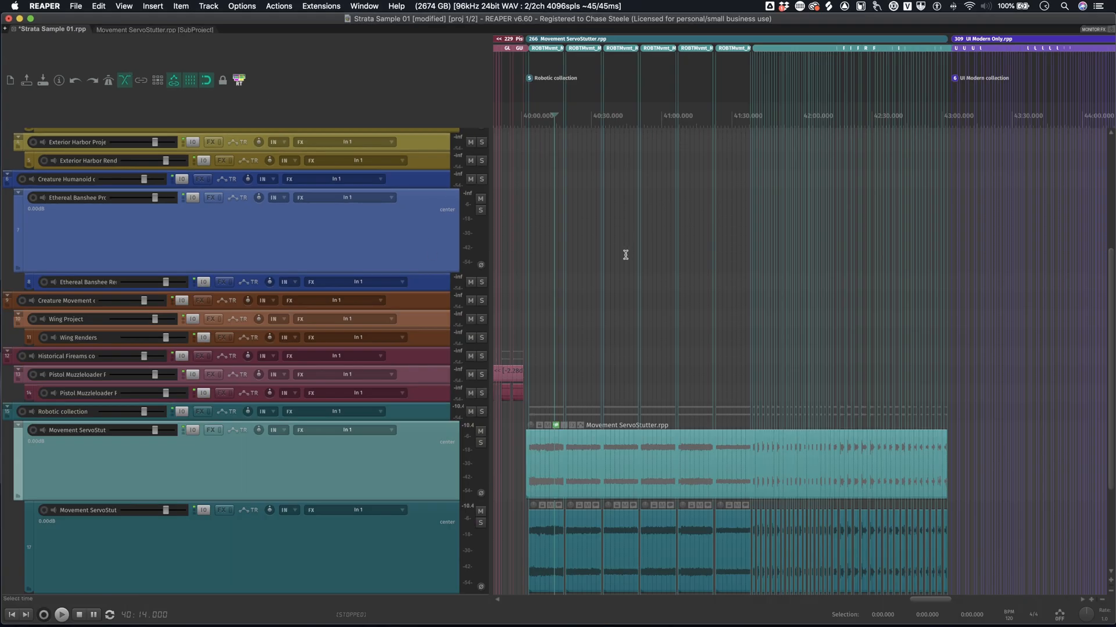
scroll(611, 289, "down", 3)
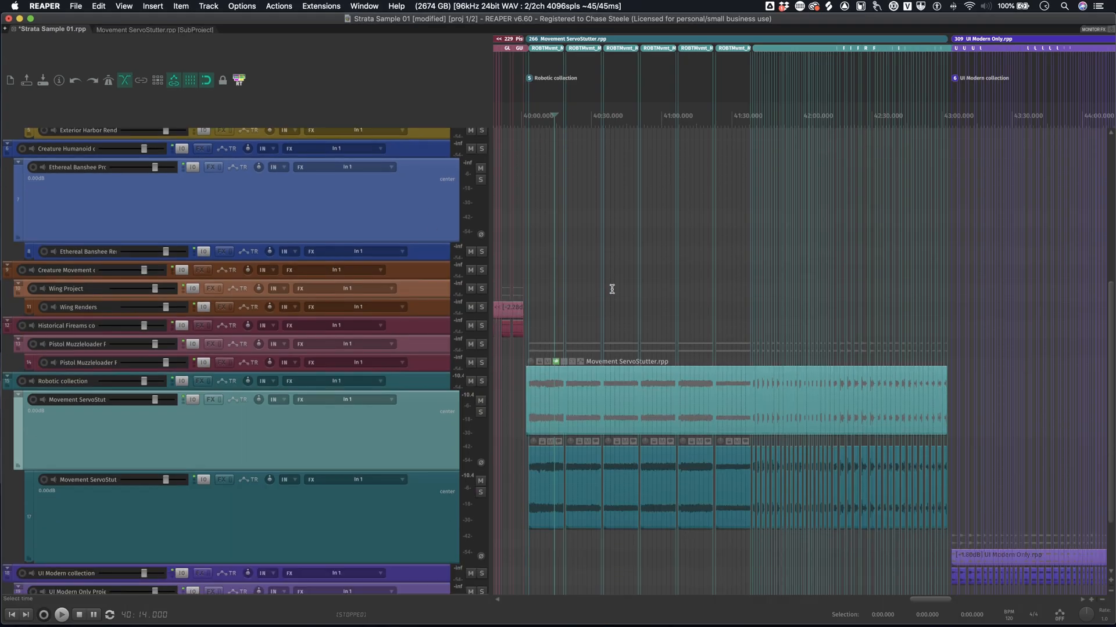
scroll(611, 289, "down", 3)
scroll(616, 286, "left", 5)
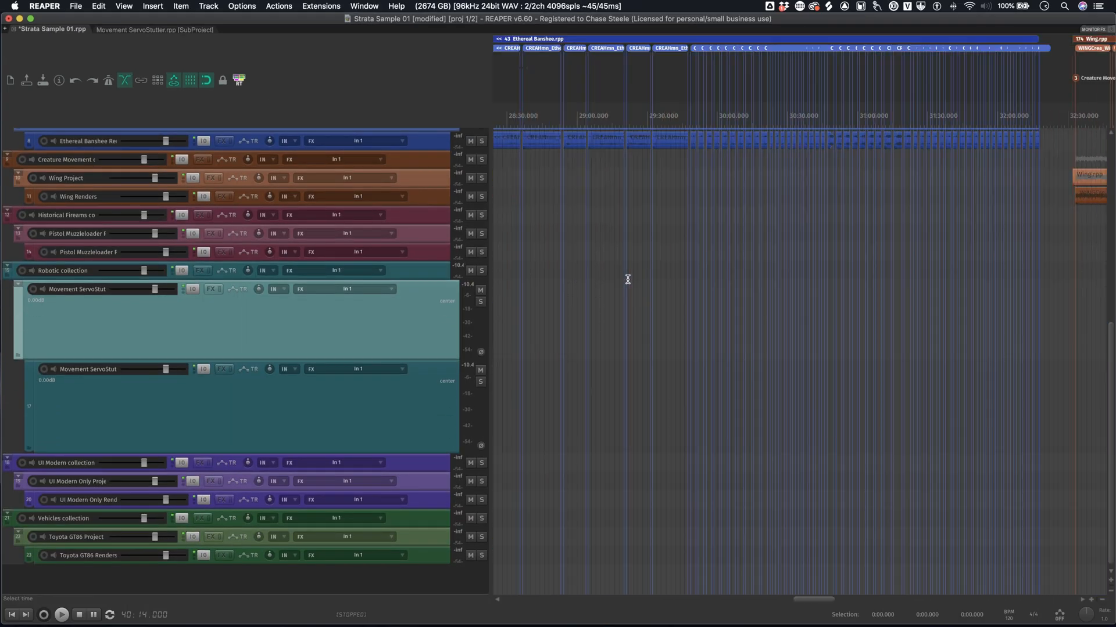
- Switch to the Movement ServoStutter subproject and inspect its layered tracks across the Slow and Fast regions of the timeline
left_click(128, 29)
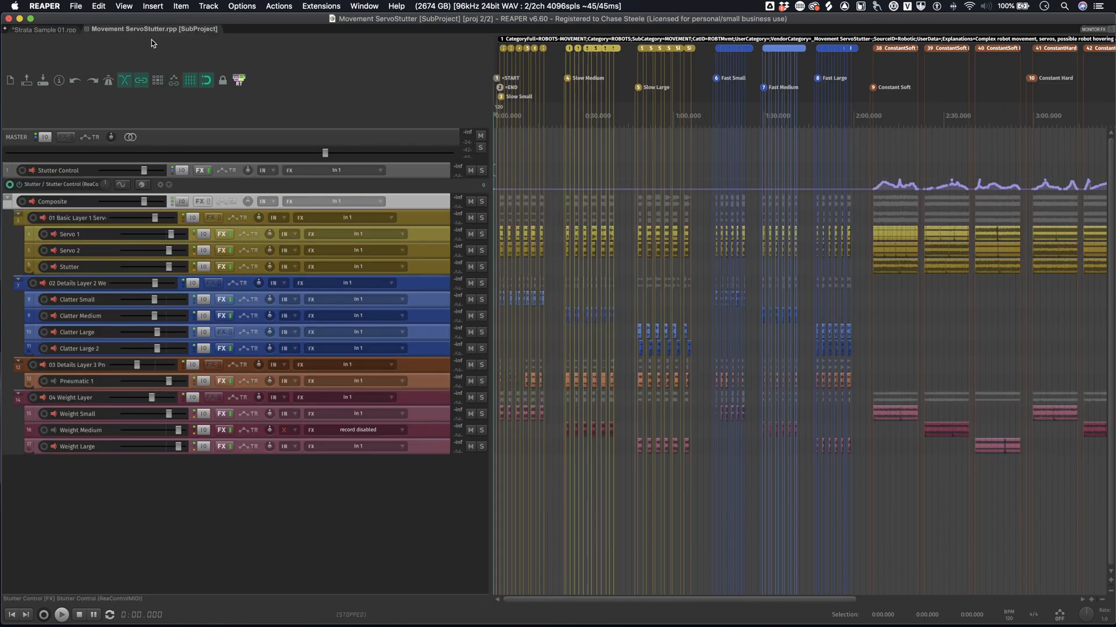
left_click(625, 245)
scroll(705, 311, "up", 5)
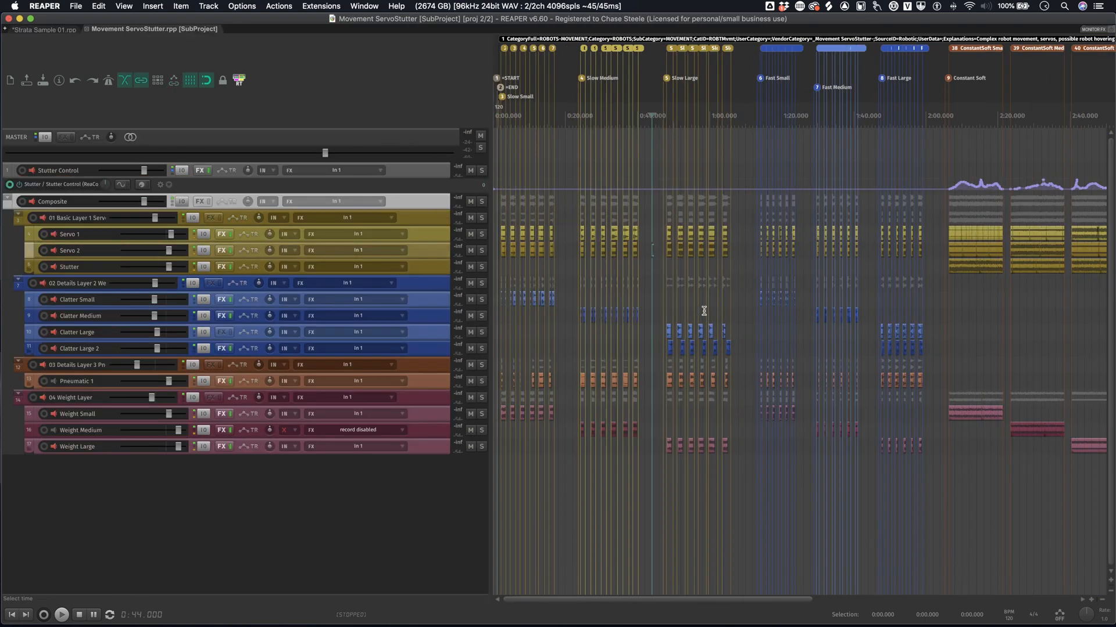
scroll(700, 304, "up", 5)
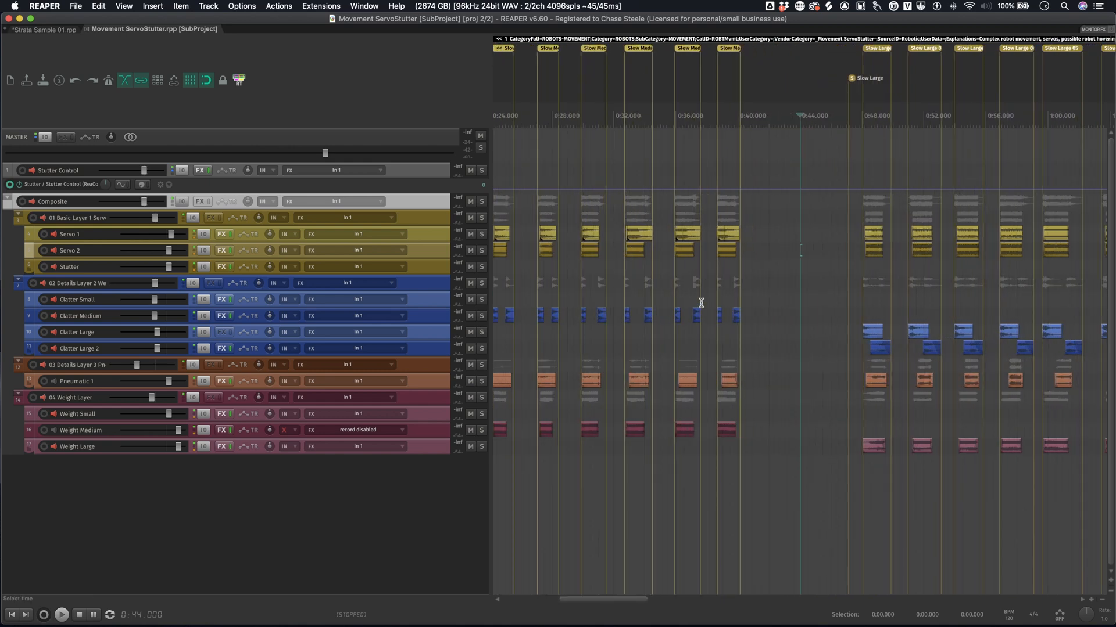
scroll(700, 303, "left", 7)
scroll(699, 302, "right", 12)
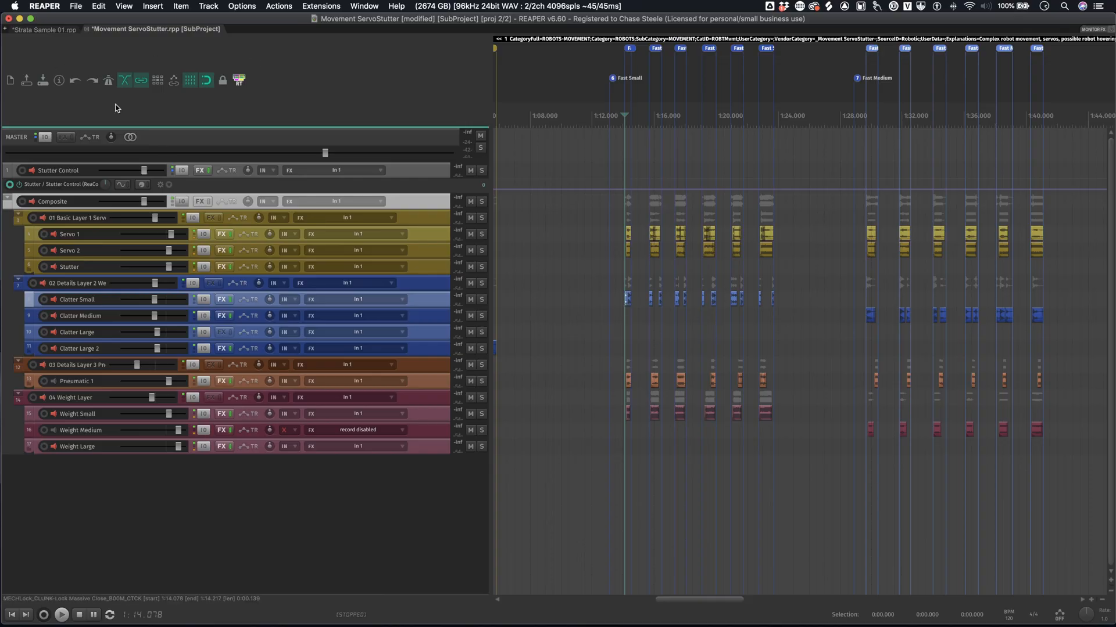
- Return to the Strata Sample 01 project, view its full timeline of collections, and place the edit cursor at 17:04.000
key("ctrl+Tab")
scroll(693, 318, "down", 15)
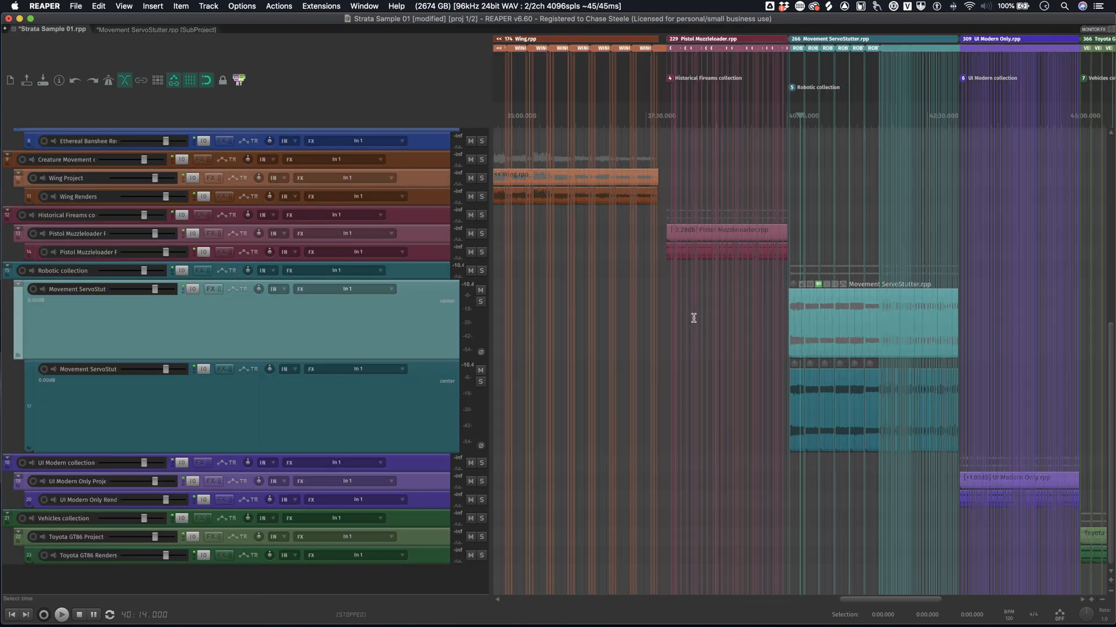
scroll(742, 315, "down", 3)
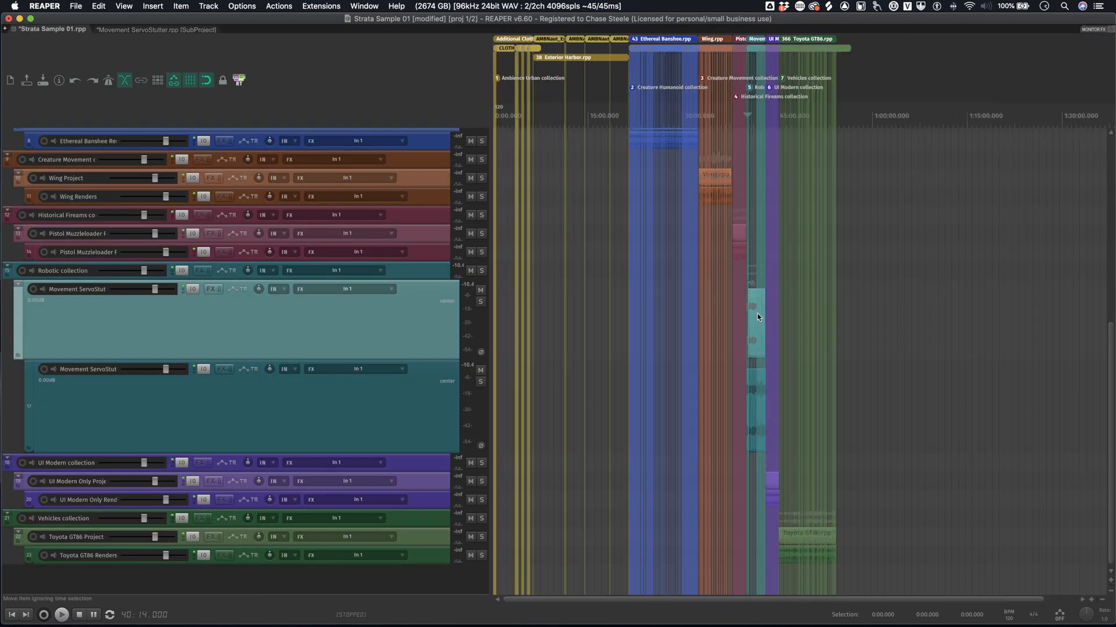
scroll(619, 230, "up", 8)
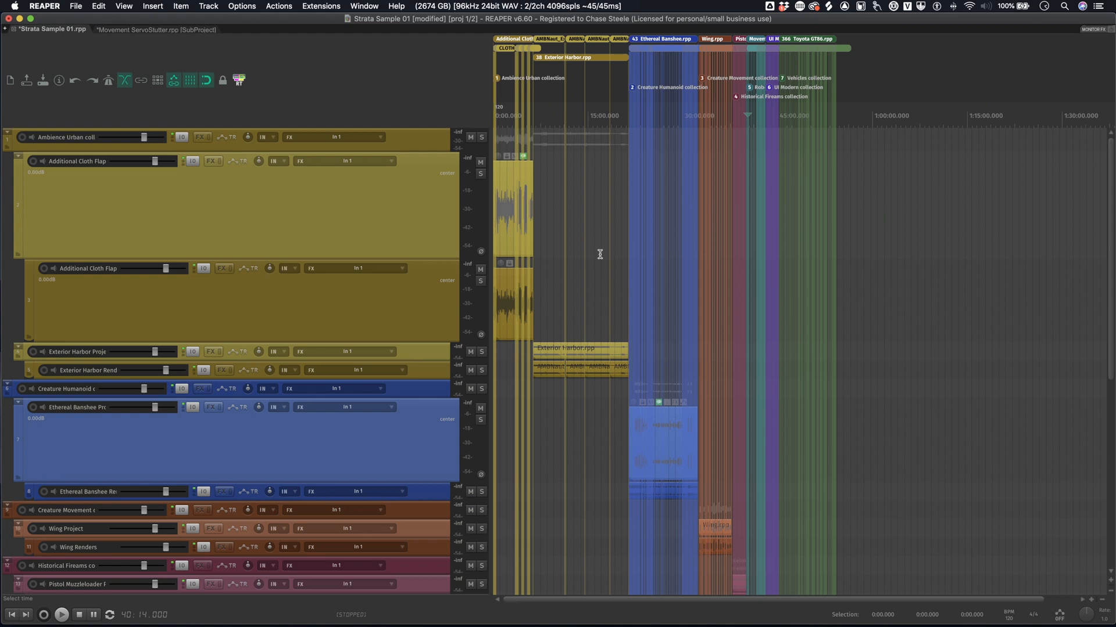
left_click(601, 254)
scroll(639, 254, "up", 6)
scroll(674, 227, "down", 6)
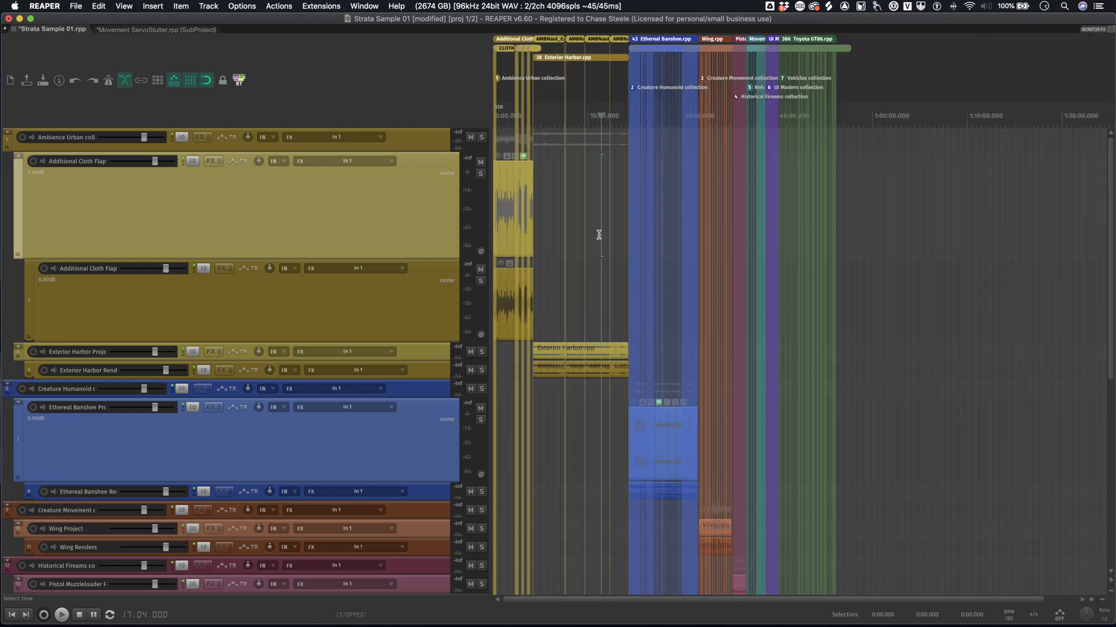
left_click(662, 241)
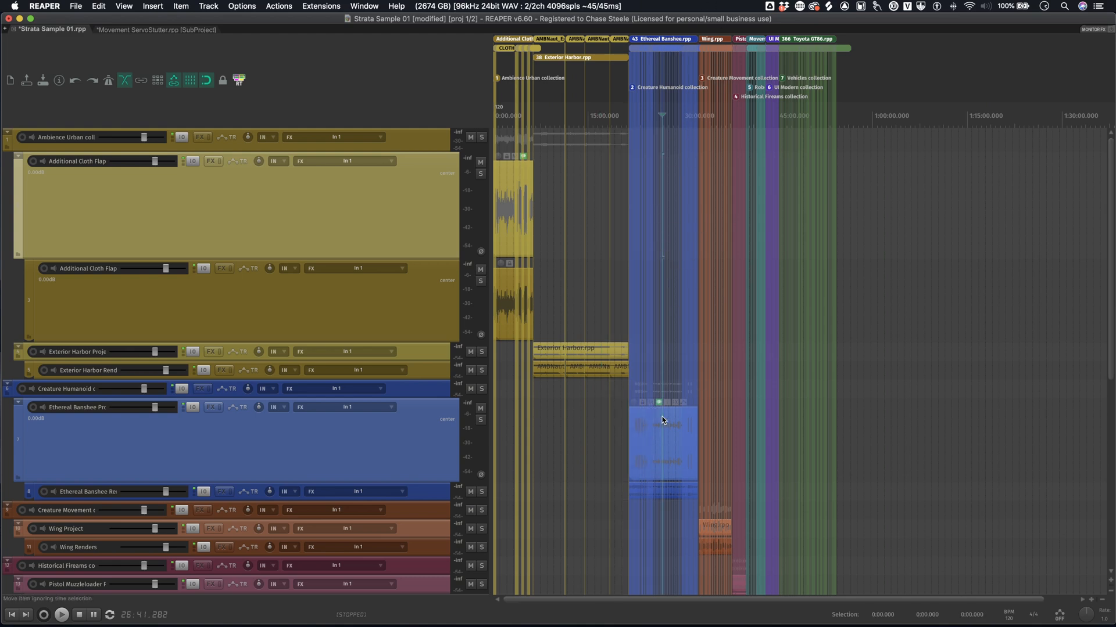
left_click(691, 262)
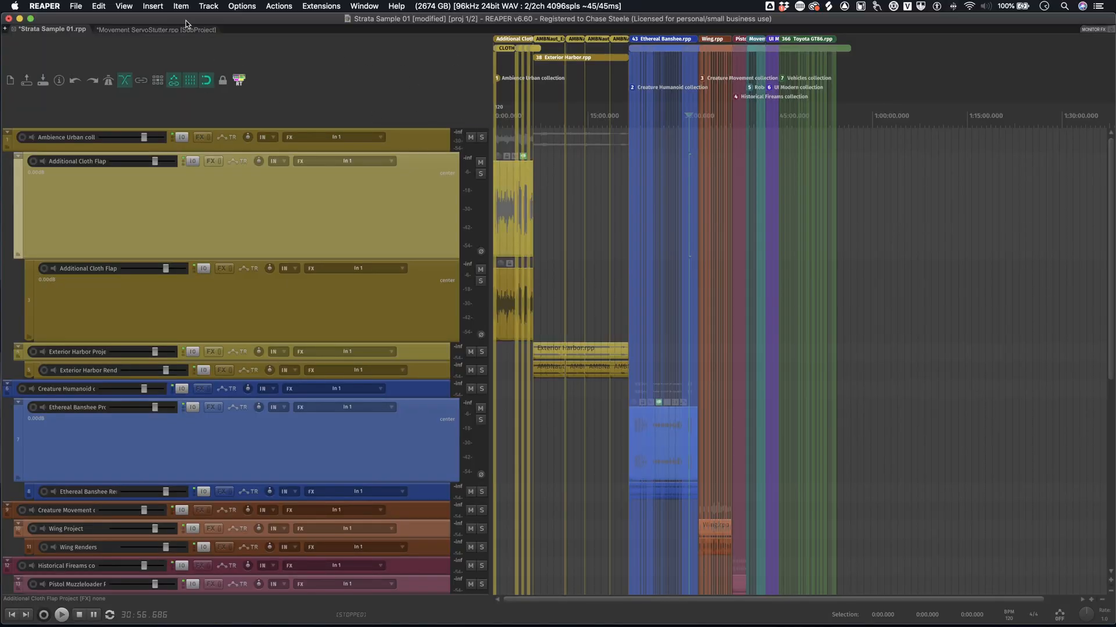
left_click(122, 7)
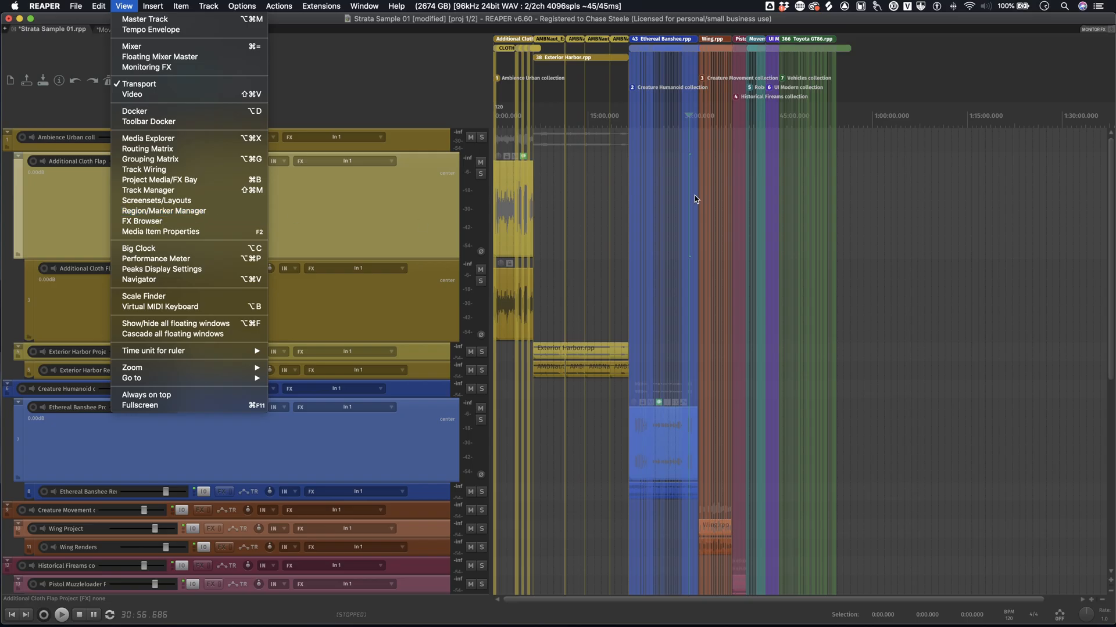
left_click(1087, 222)
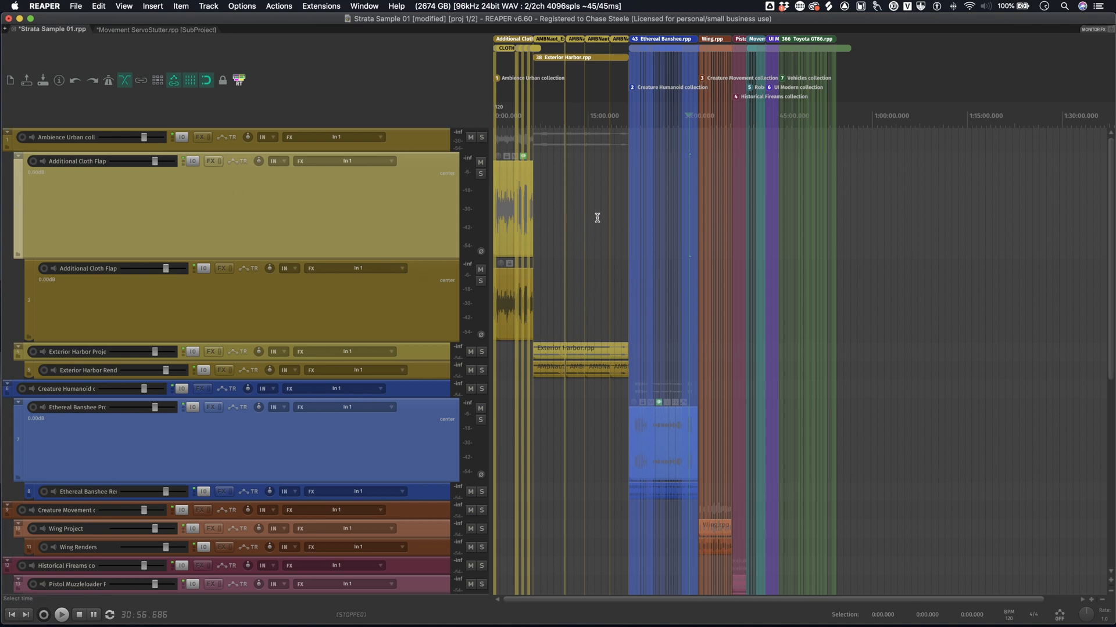
left_click(602, 235)
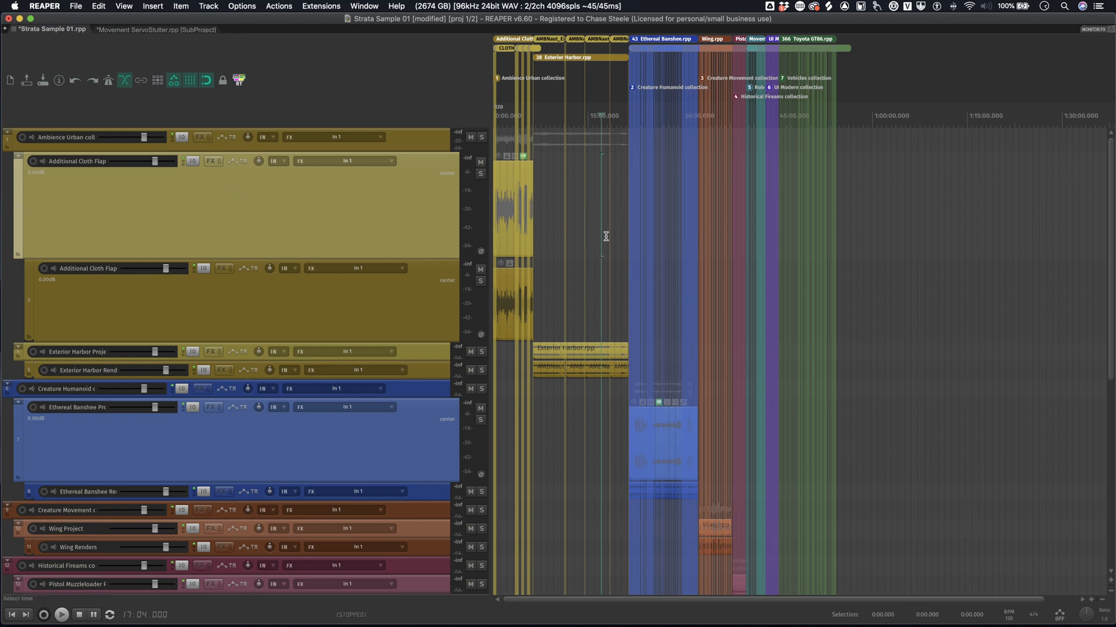
- Show the Region/Marker Manager beside the tracks and look through its list of collection markers and render regions
key("F8")
key("F9")
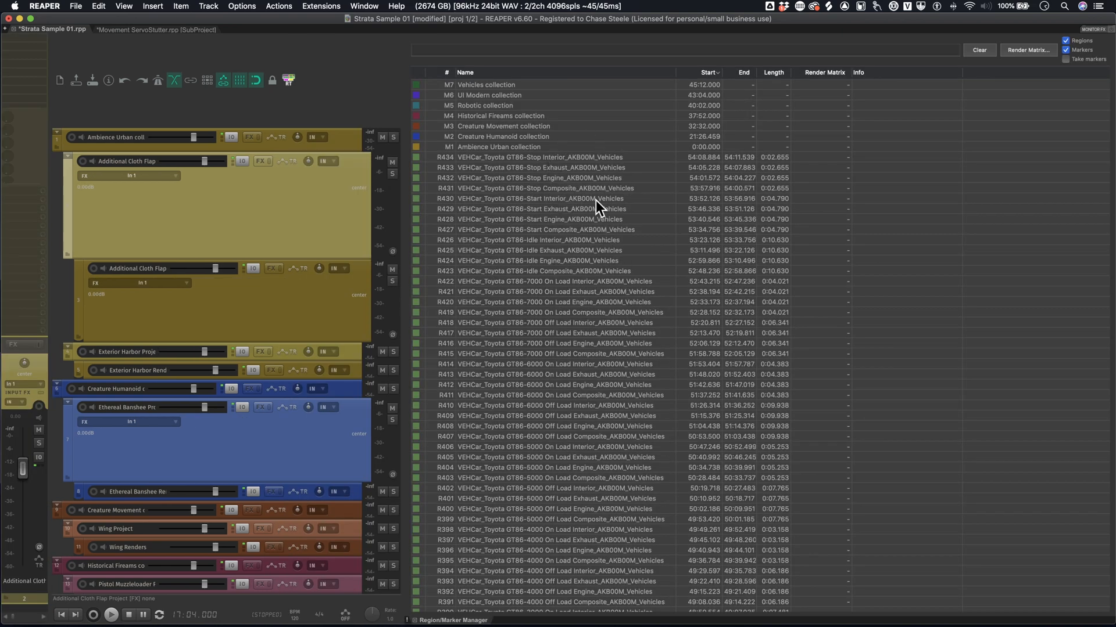
scroll(591, 187, "down", 15)
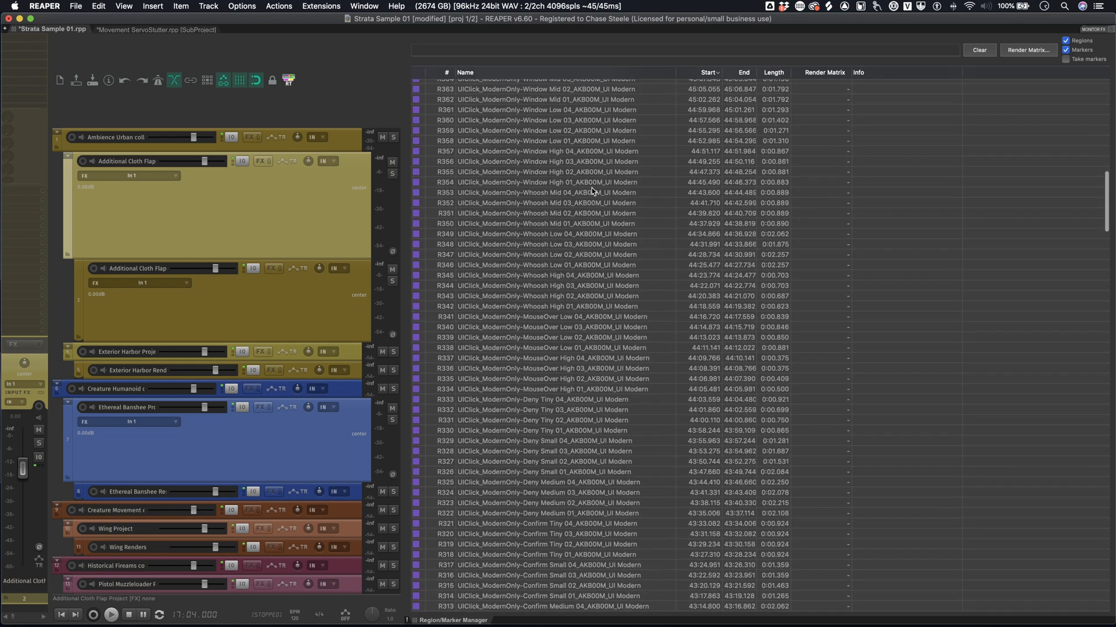
- Widen the track area next to the Region/Marker Manager and browse the region list, including the vehicle regions and collection markers
left_click(400, 262)
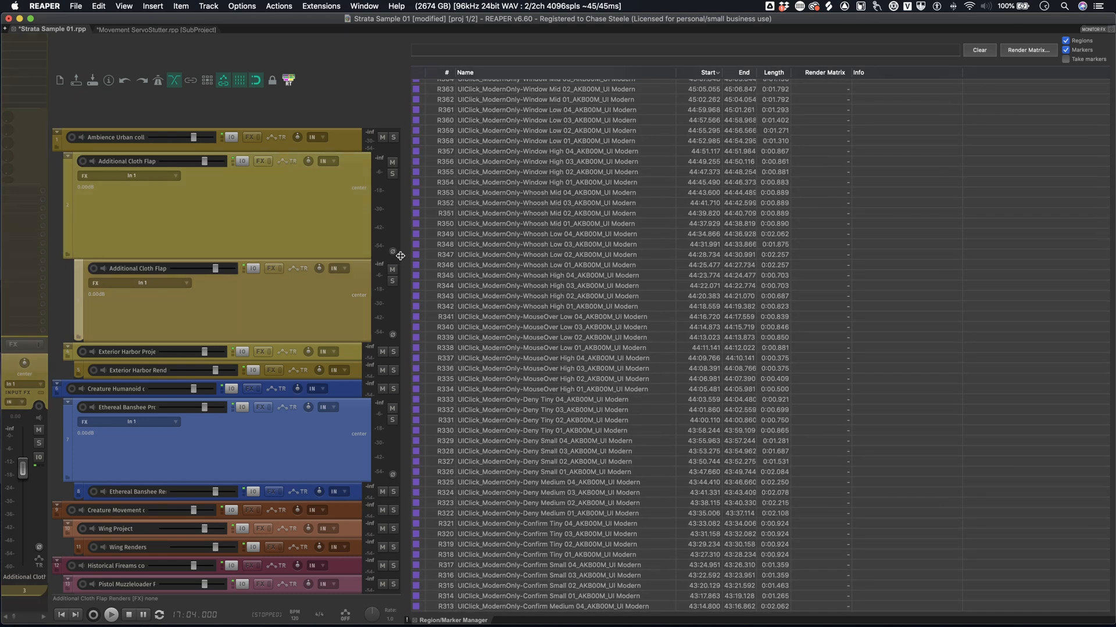
left_click_drag(402, 255, 469, 262)
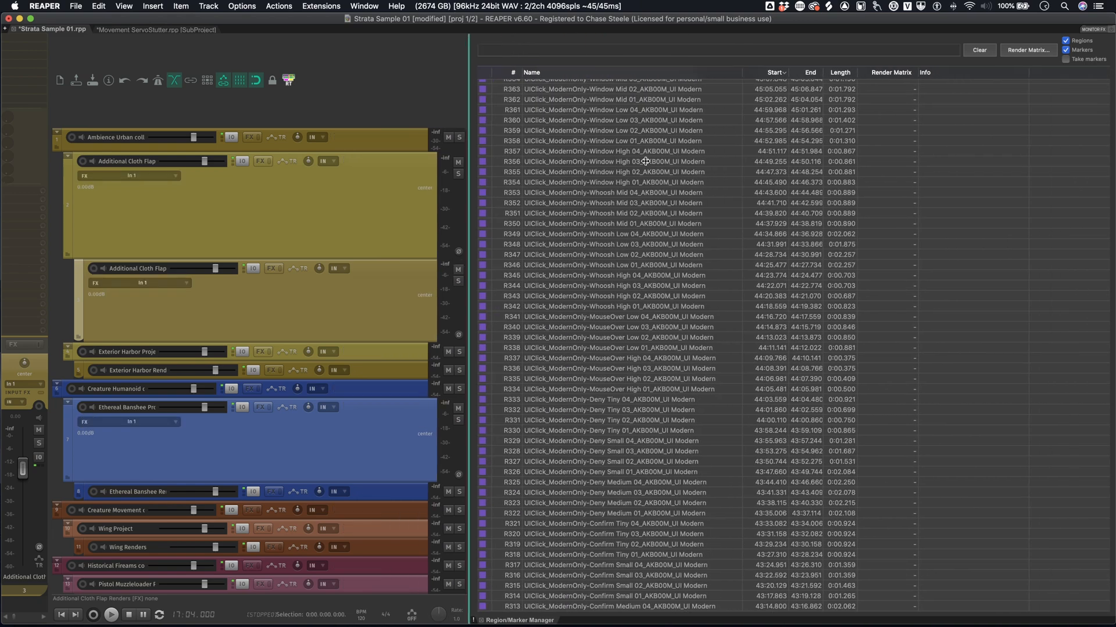
scroll(665, 145, "up", 20)
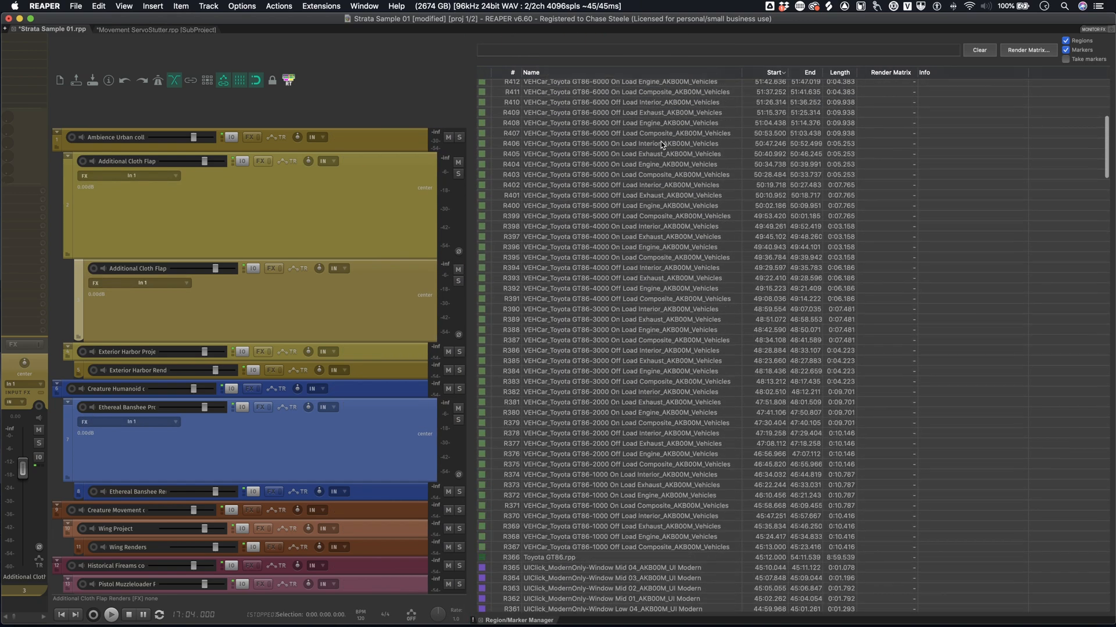
scroll(660, 142, "down", 1)
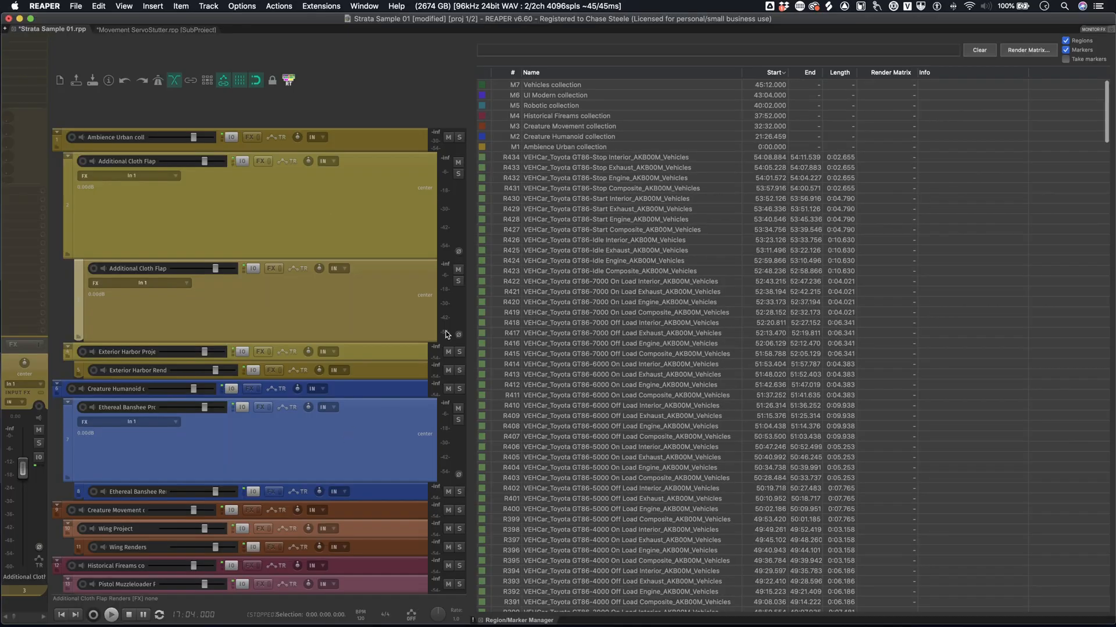
- Browse the region list down to the Movement ServoStutter entries and jump to the Fast Large 03 region
scroll(101, 316, "down", 10)
scroll(589, 209, "down", 20)
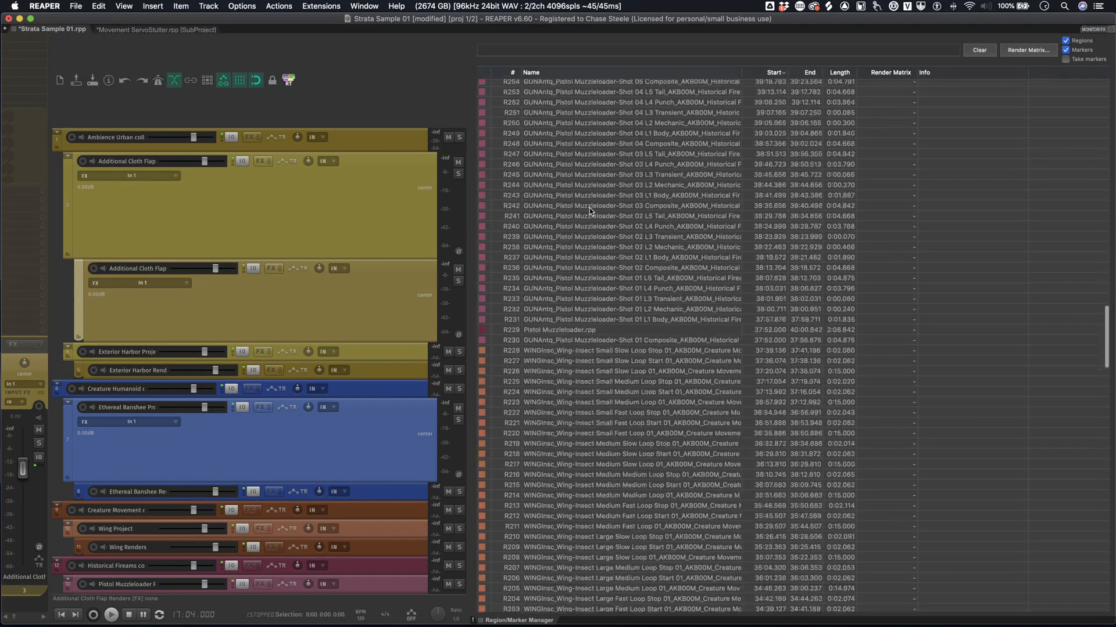
scroll(589, 208, "up", 20)
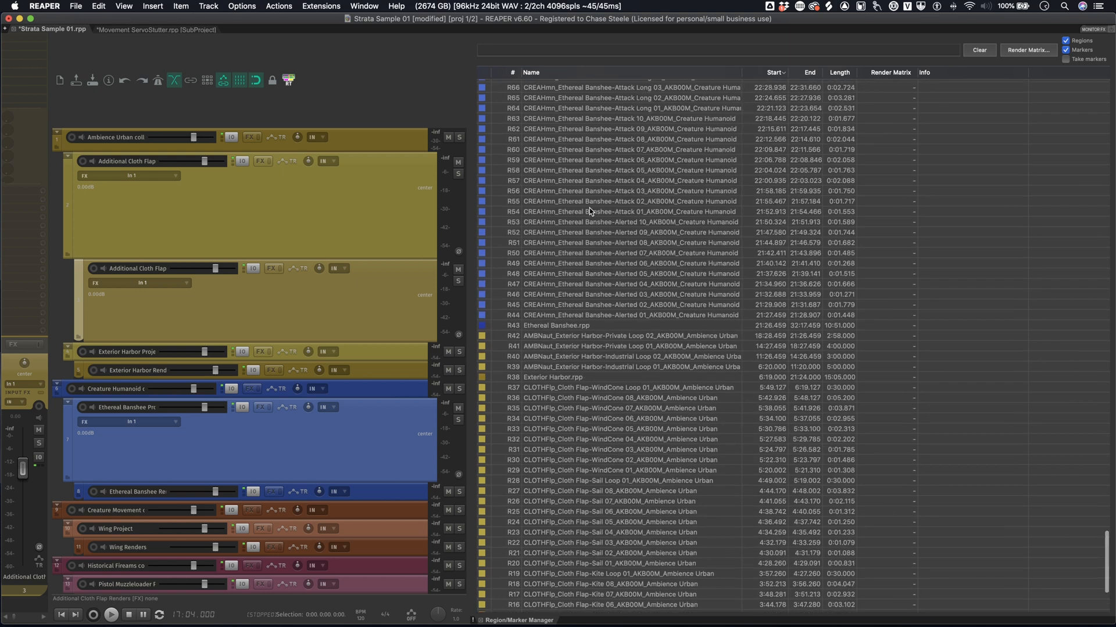
left_click(595, 247)
left_click(595, 247)
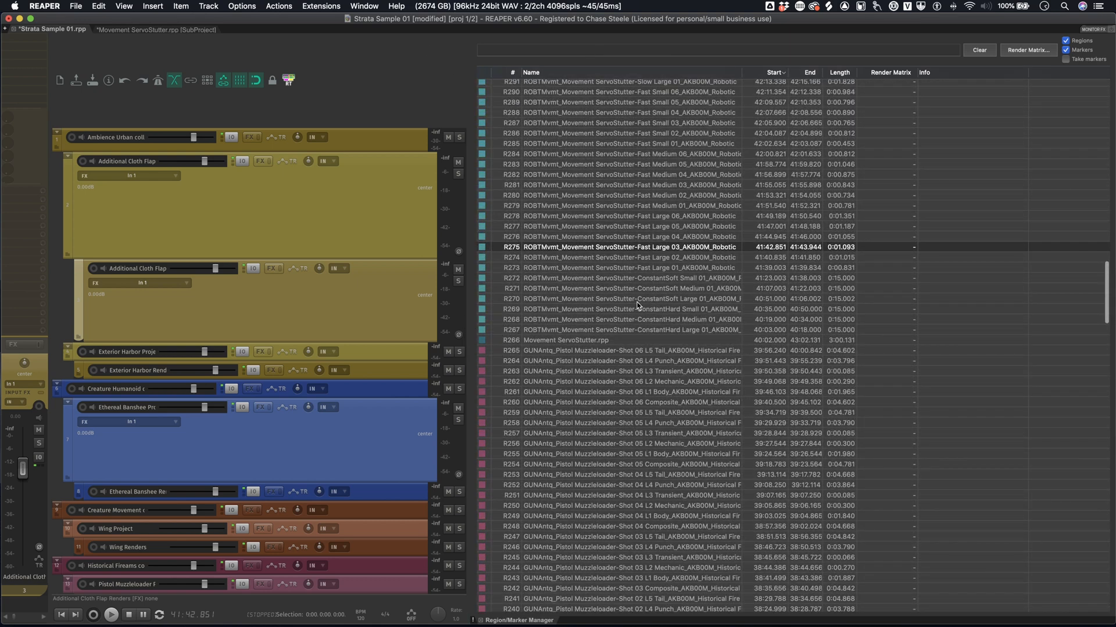
- Hide the Region/Marker Manager and play the Movement ServoStutter Fast Large 03 region in the master timeline
key("F7")
scroll(610, 224, "up", 5)
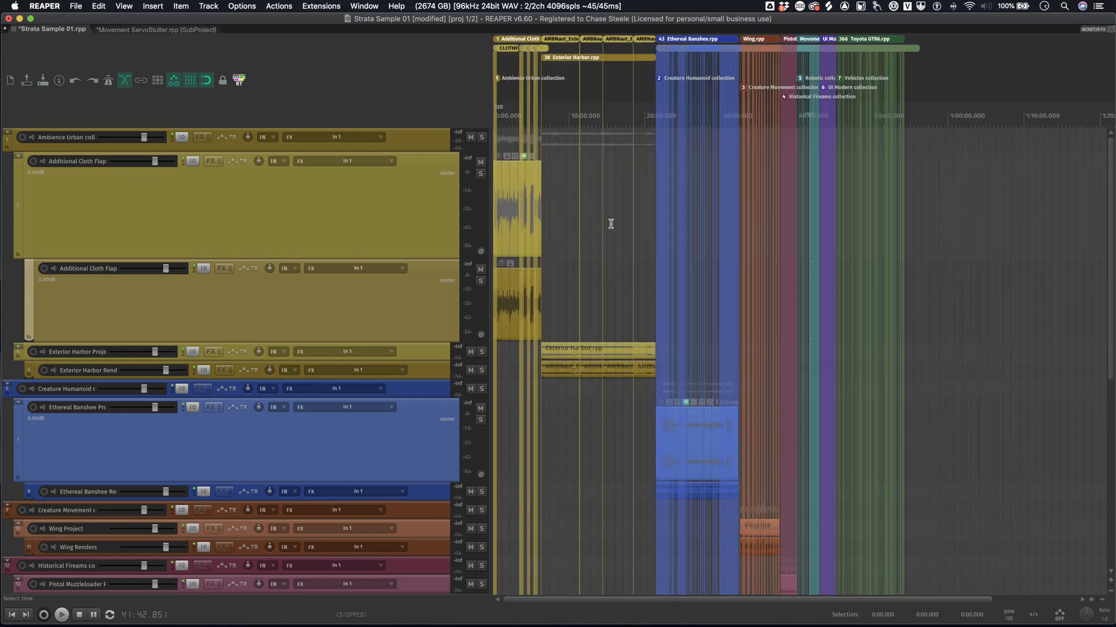
scroll(751, 239, "up", 4)
scroll(841, 213, "up", 2)
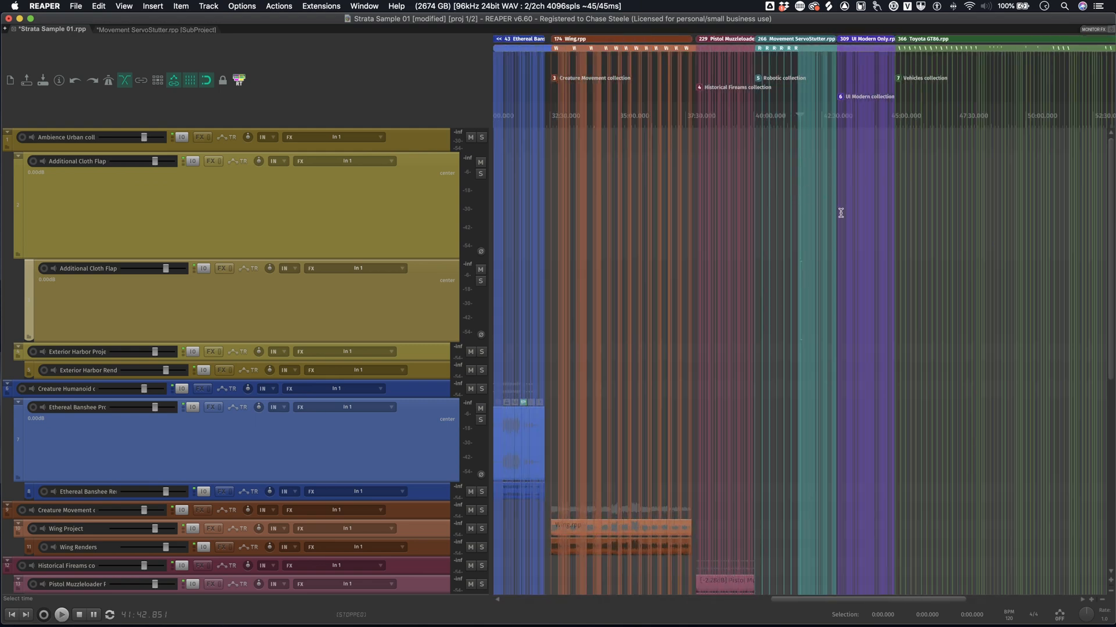
scroll(840, 213, "up", 8)
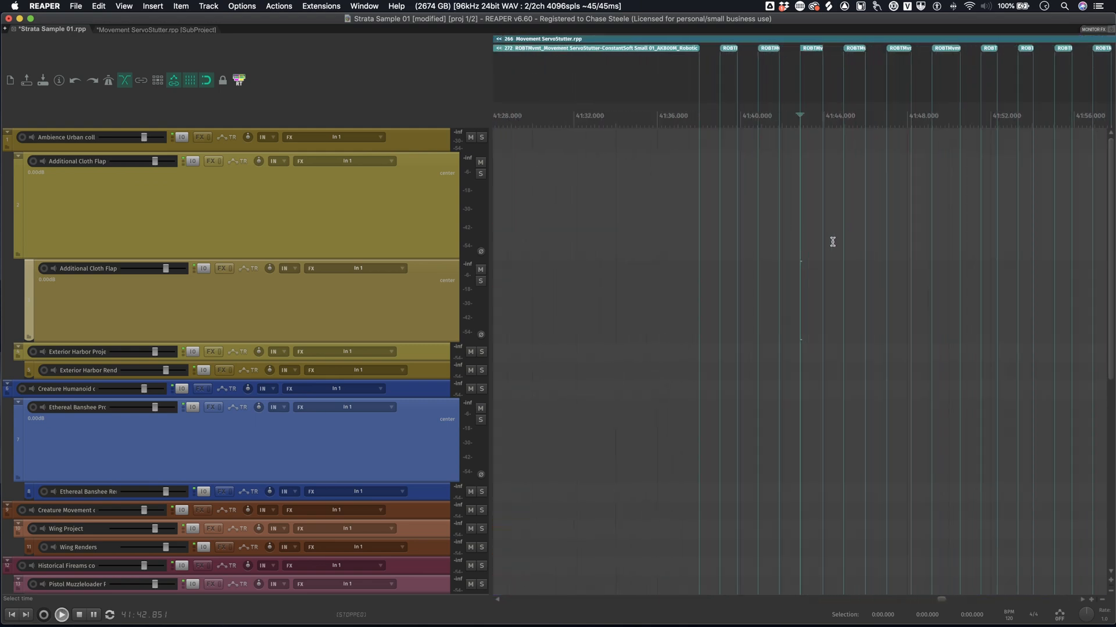
key("space")
scroll(833, 242, "down", 5)
key("space")
- Show the Region/Marker Manager again and filter its list by "servo slow"
key("F7")
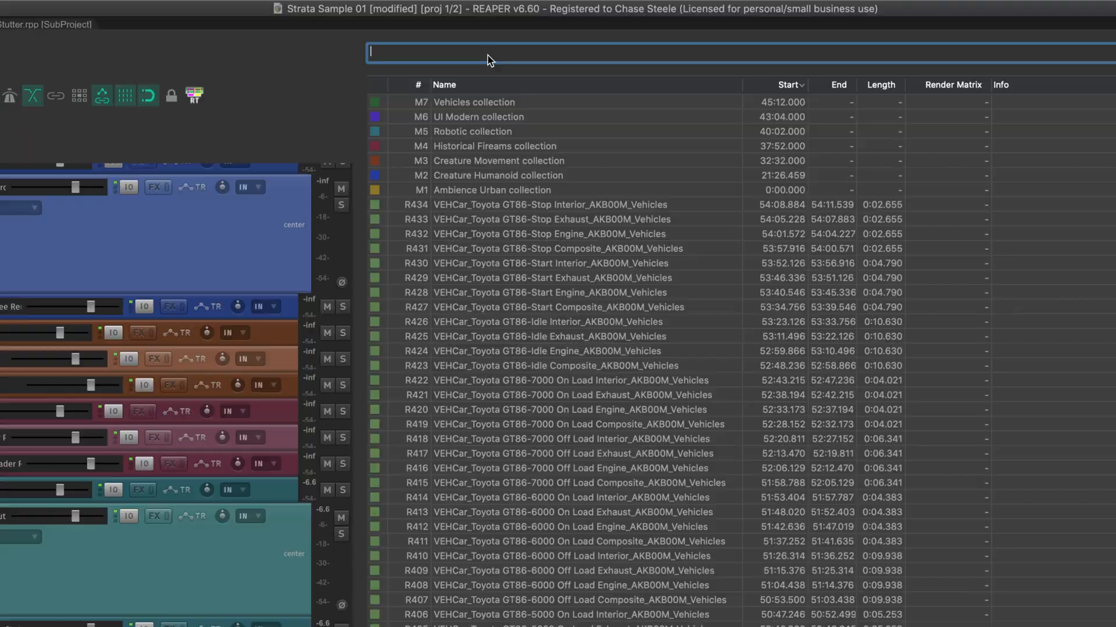
type("ser")
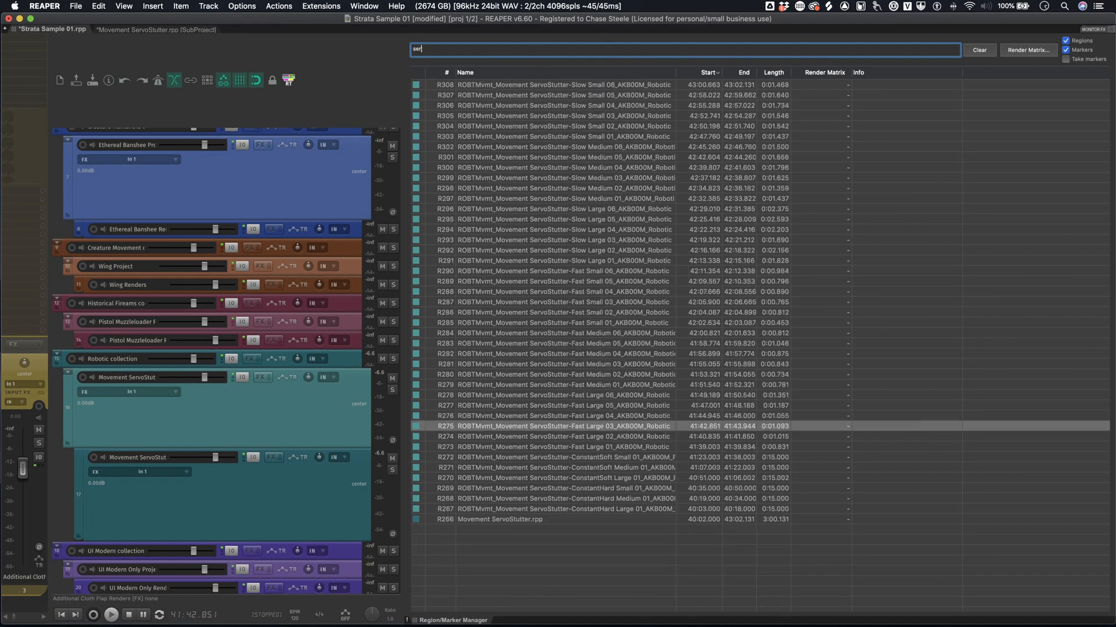
type("vo slow")
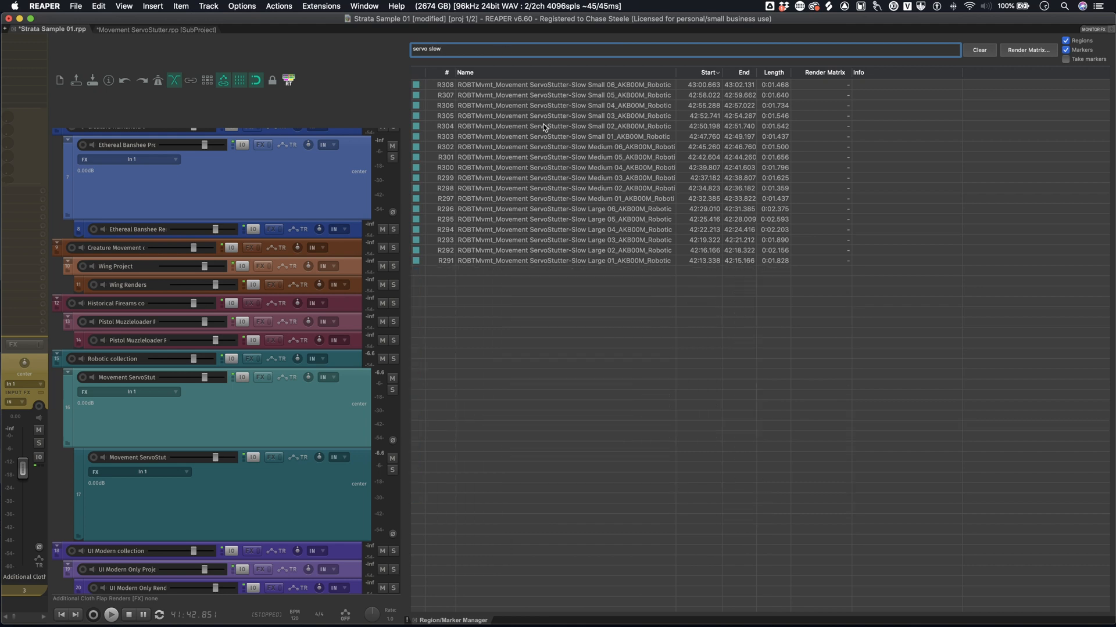
- Audition the ServoStutter Slow Small 04 and Slow Large 03 regions directly from the filtered list
scroll(546, 133, "down", 1)
left_click(562, 106)
key("space")
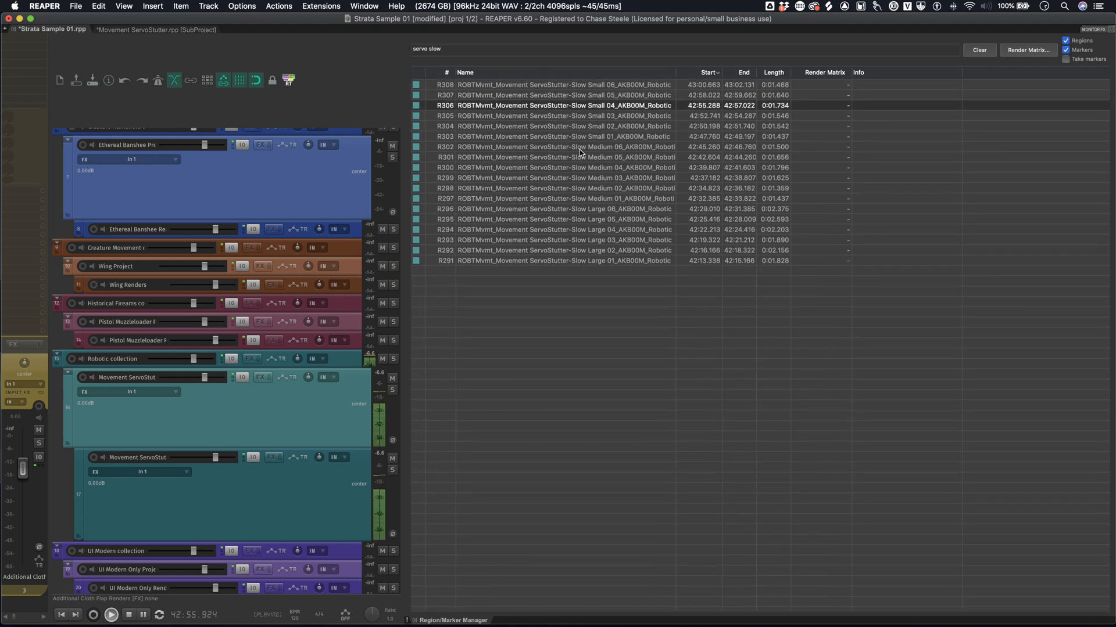
left_click(595, 240)
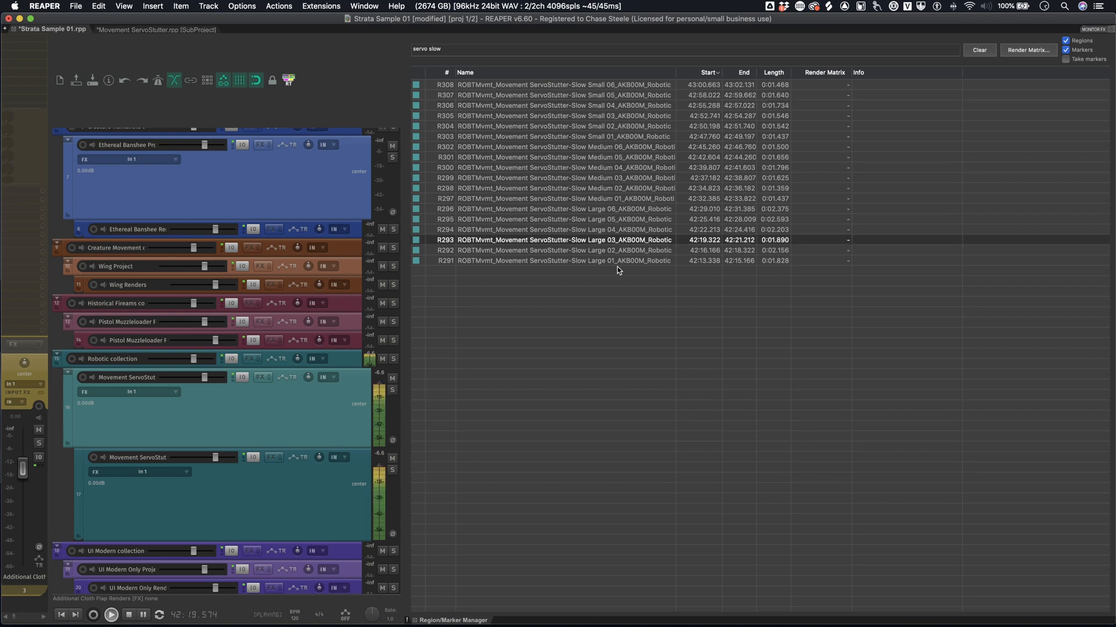
key("space")
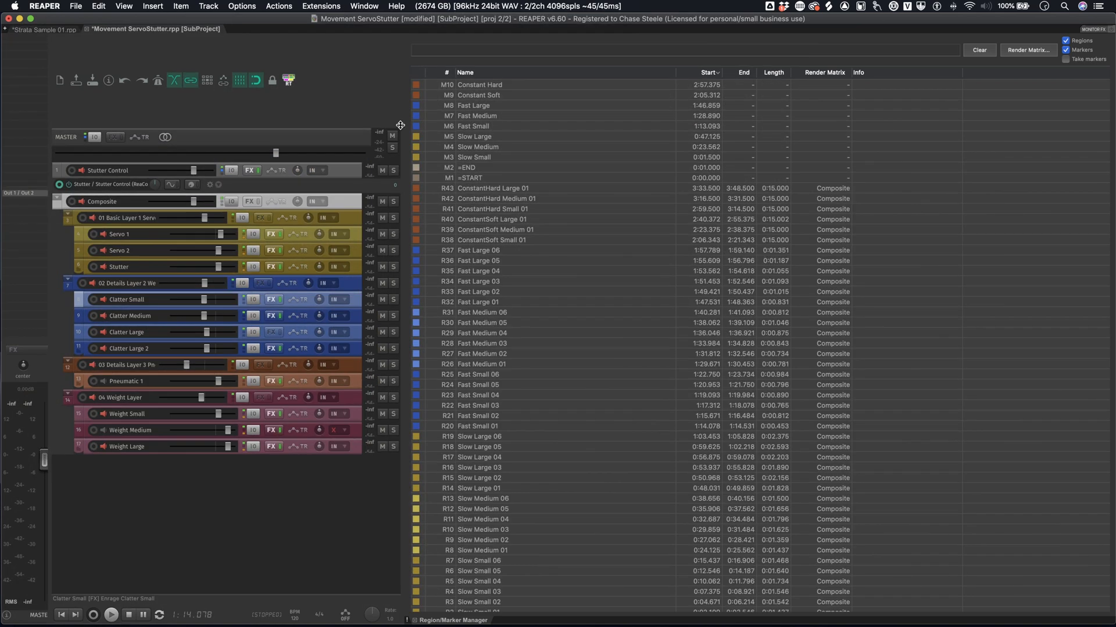
- In the Movement ServoStutter subproject, hide the Region/Marker Manager, briefly solo the Servo 1 track, and select Servo 2
key("alt+d")
left_click(482, 234)
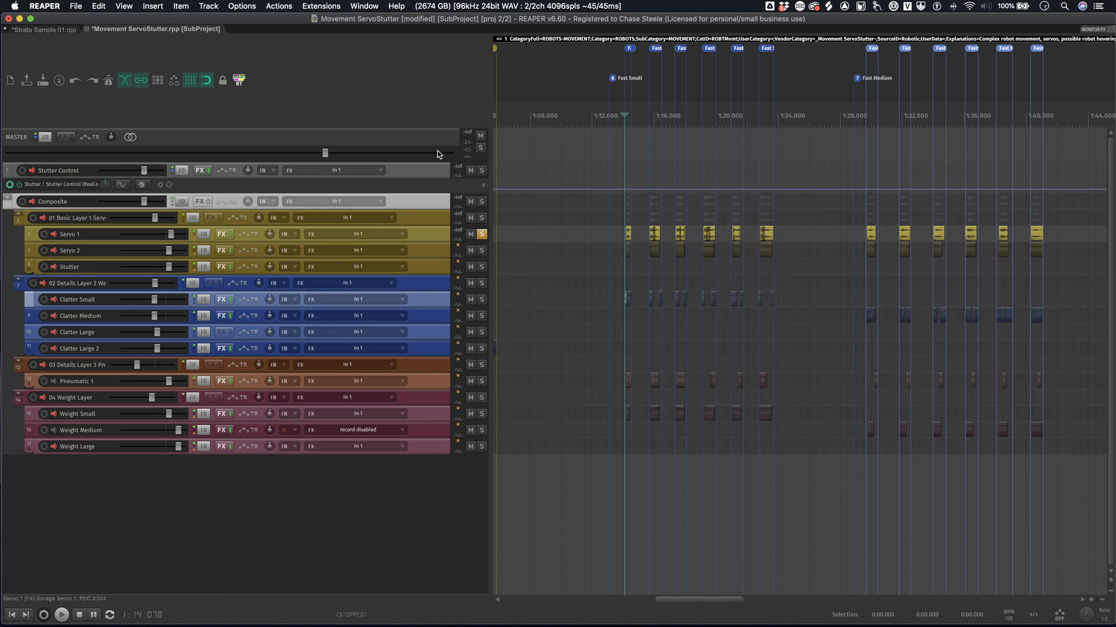
left_click(444, 238)
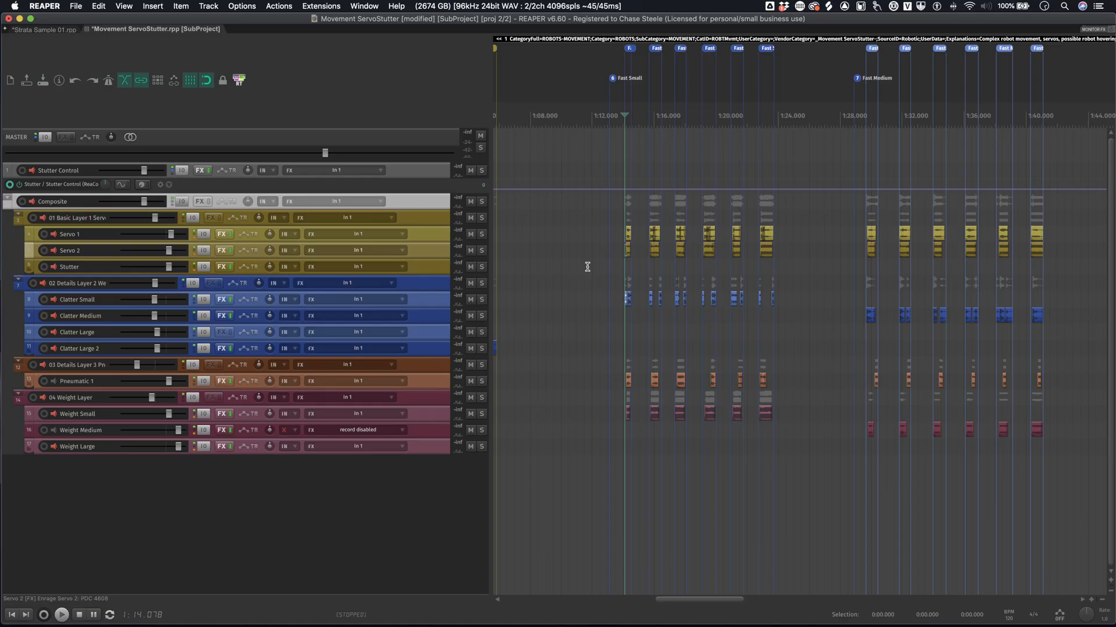
- Return to the Strata Sample 01 project and play the rendered Movement ServoStutter item in region 295
left_click(32, 29)
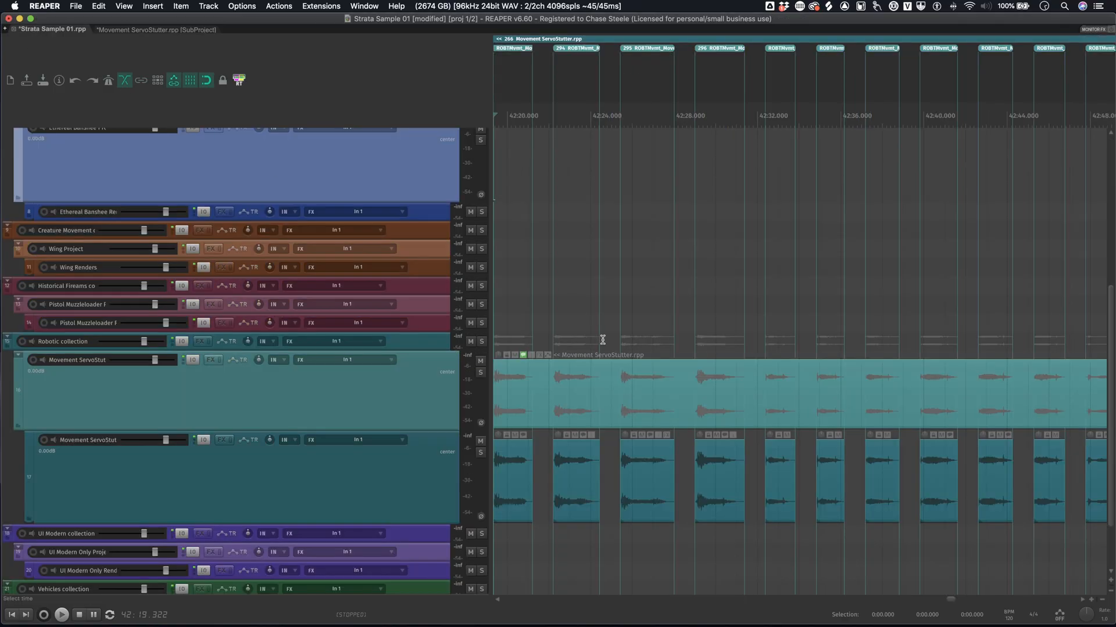
left_click(615, 206)
left_click(621, 487)
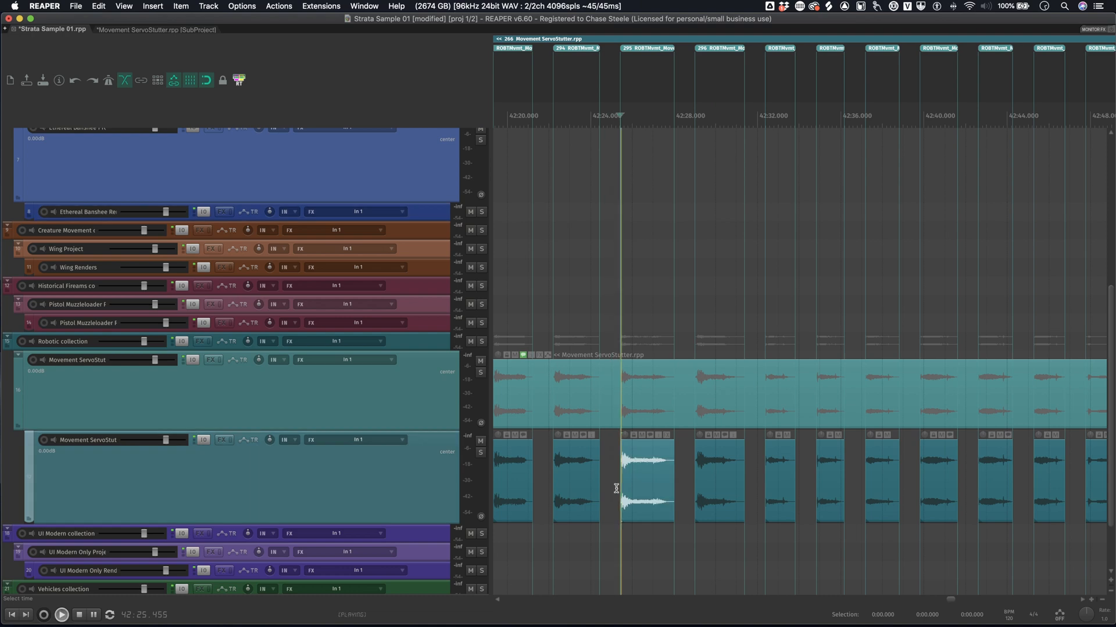
key("space")
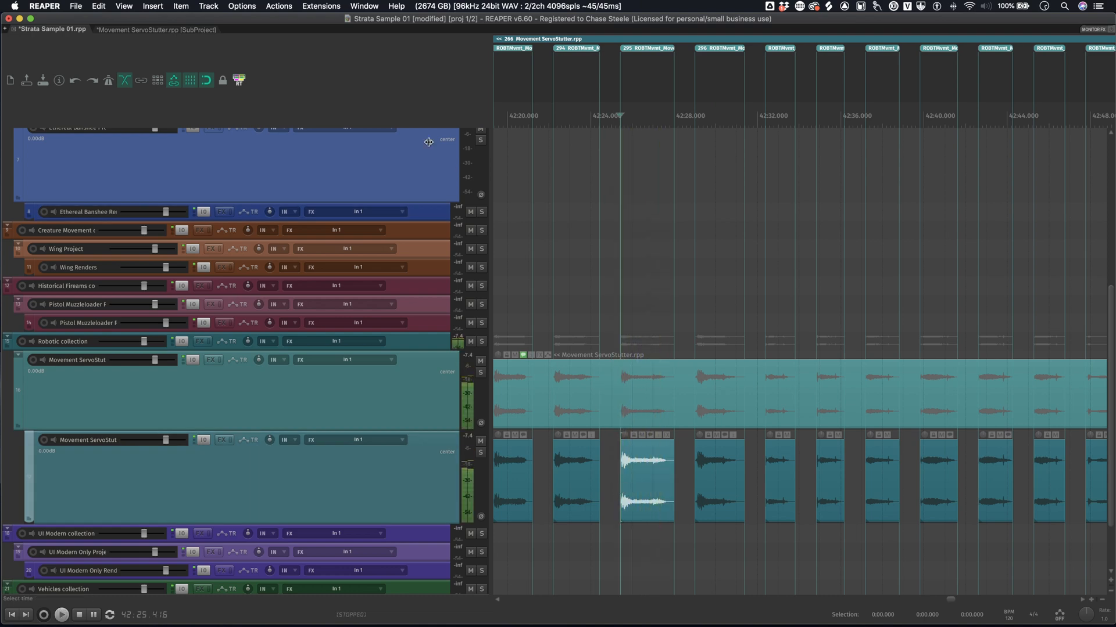
- Switch back to the Movement ServoStutter subproject and play the first Fast Small and first Fast Medium layered sounds
double_click(621, 490)
left_click(593, 241)
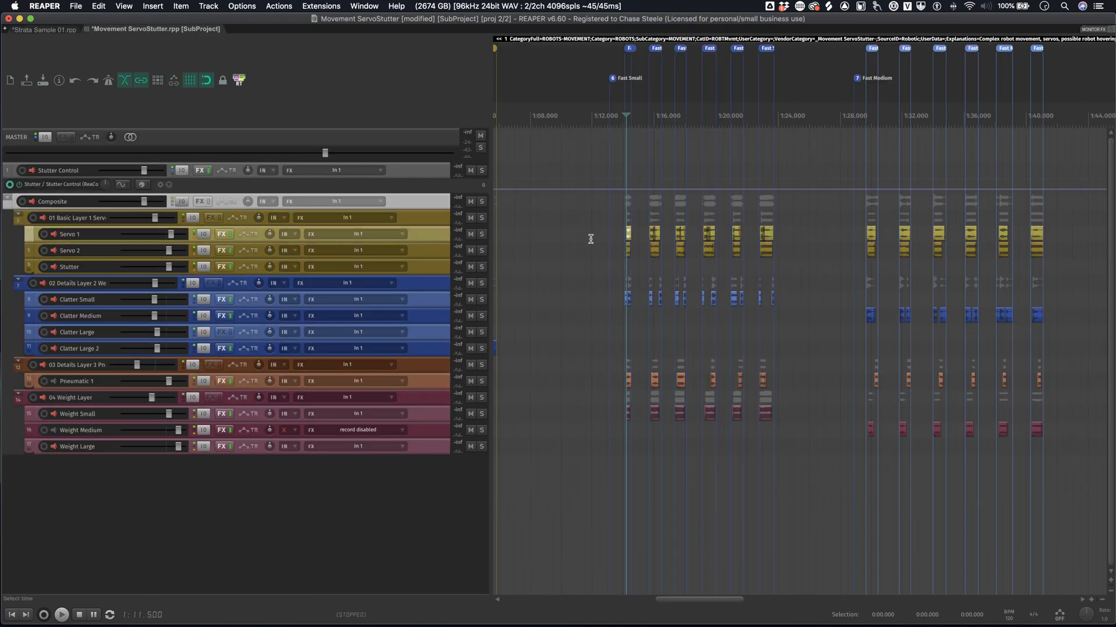
key("space")
key("space")
left_click(855, 213)
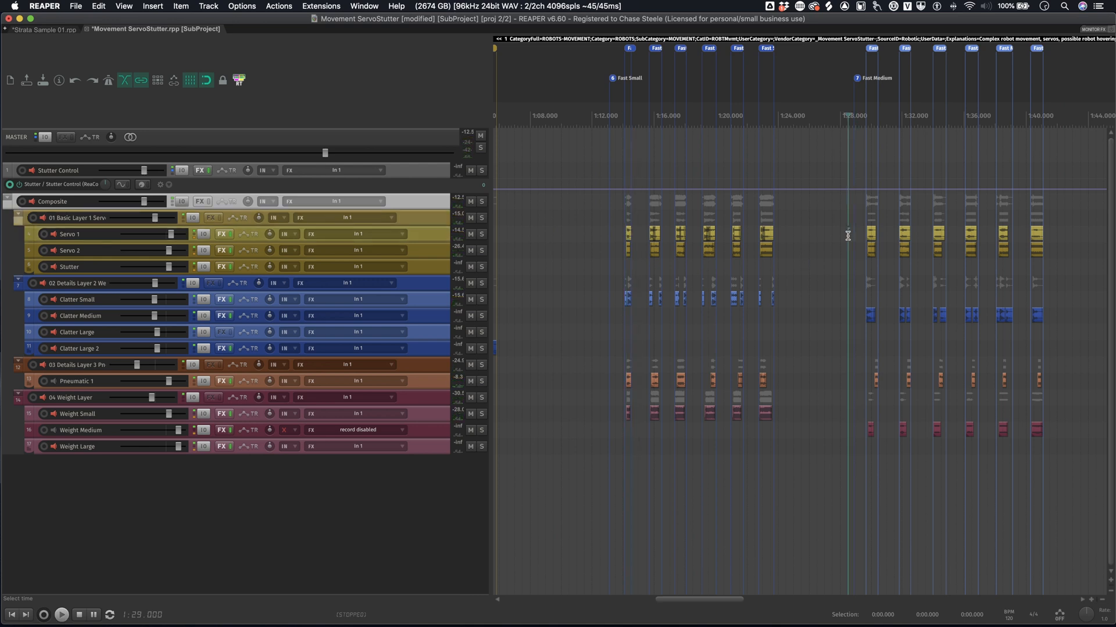
left_click(870, 234)
key("space")
key("space")
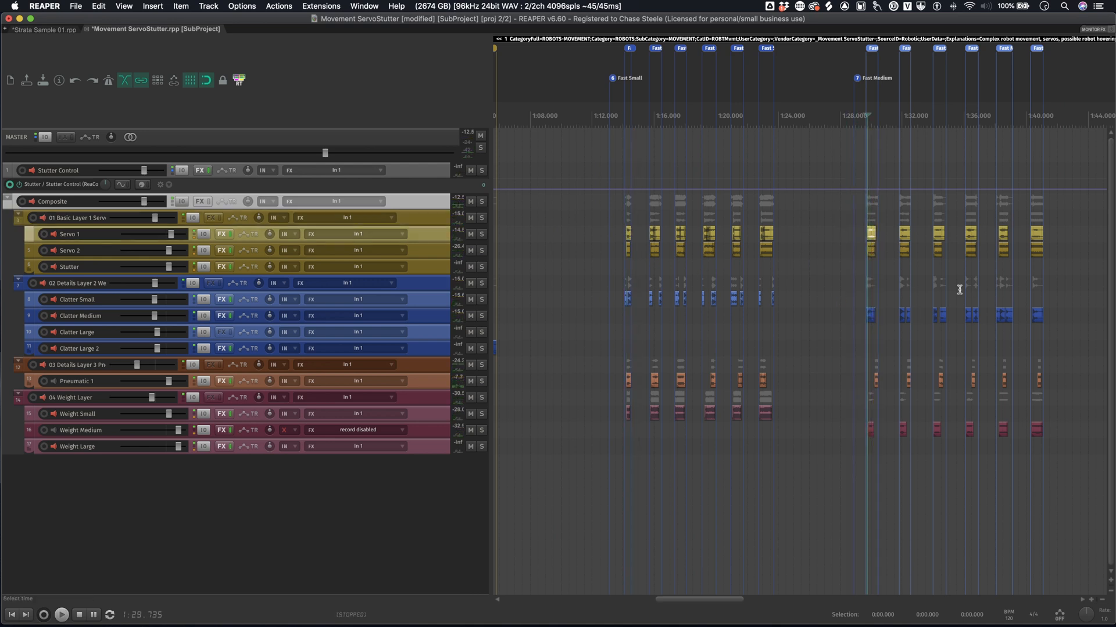
- Make the Servo 1 track slightly taller and select the Servo 2 track below it
left_click(441, 250)
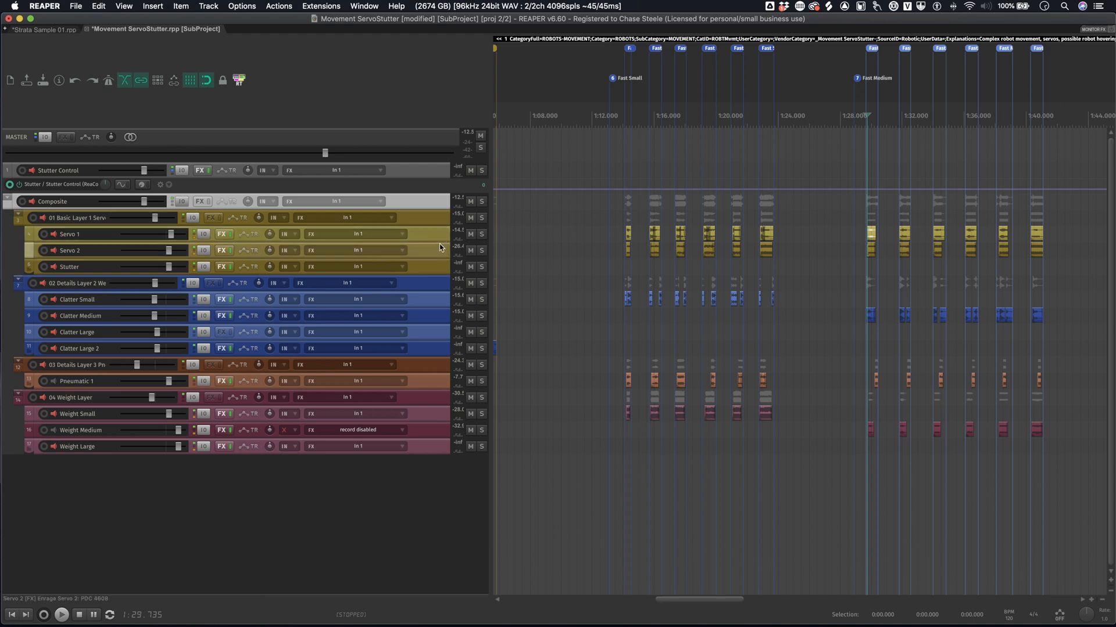
left_click_drag(440, 243, 434, 256)
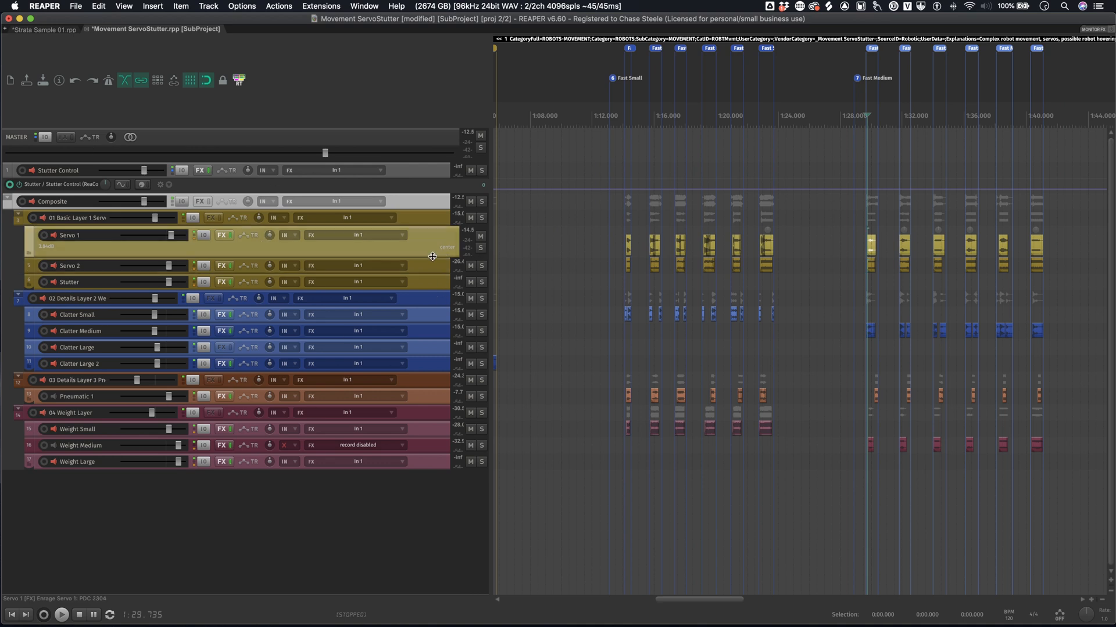
left_click_drag(432, 258, 434, 243)
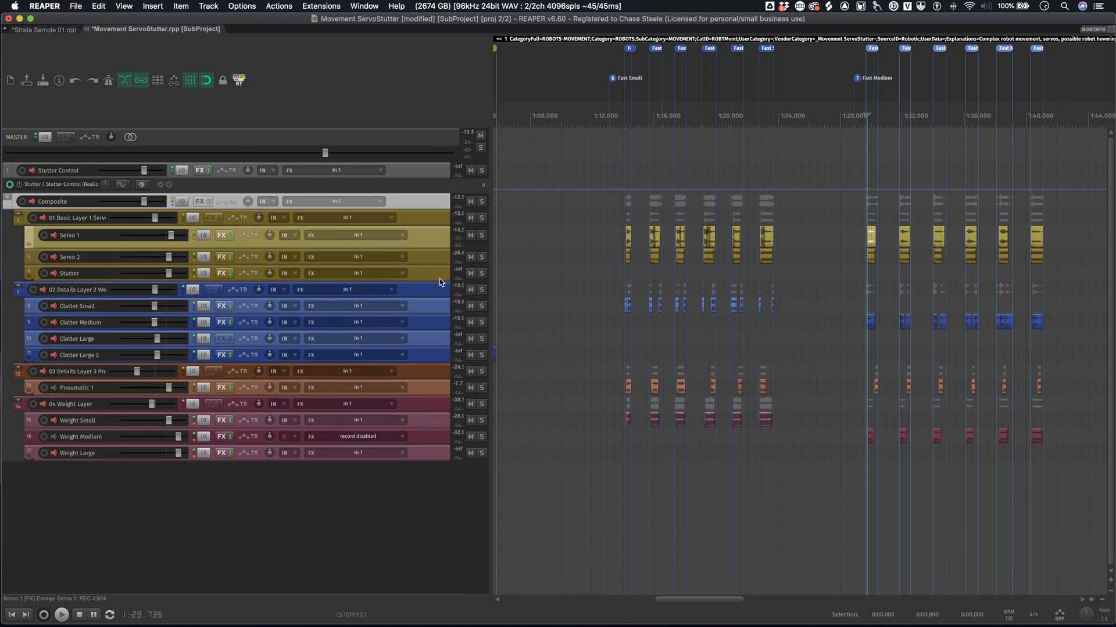
left_click(439, 277)
left_click_drag(438, 291, 442, 258)
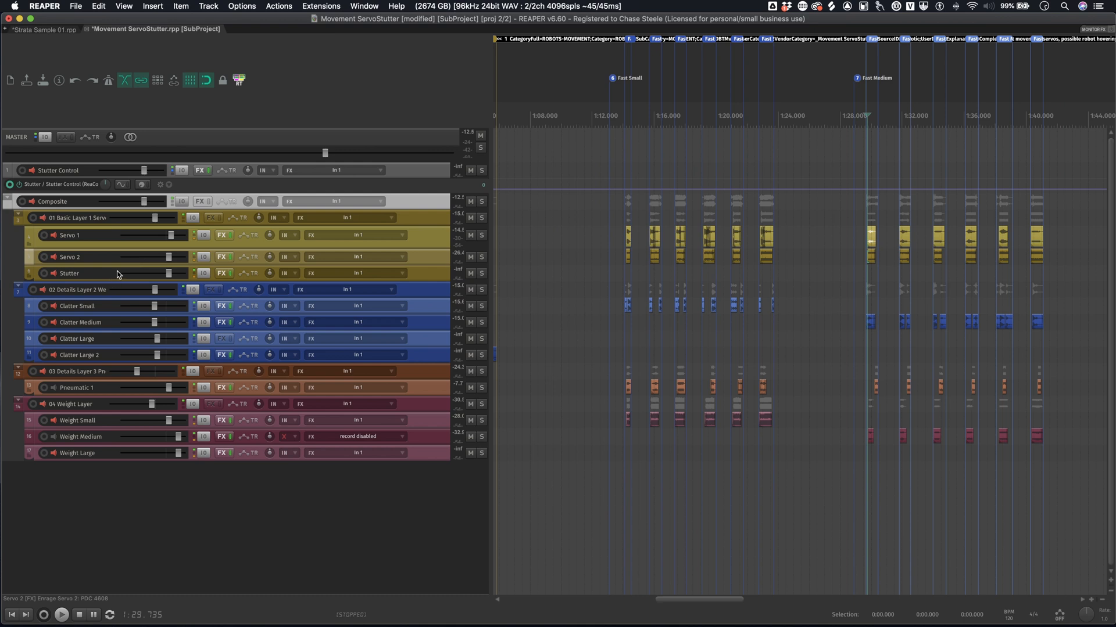
- Examine the layer folder structure, selecting the 02 Details Layer 2 and 03 Details Layer 3 folders
mouse_move(121, 269)
left_click(432, 288)
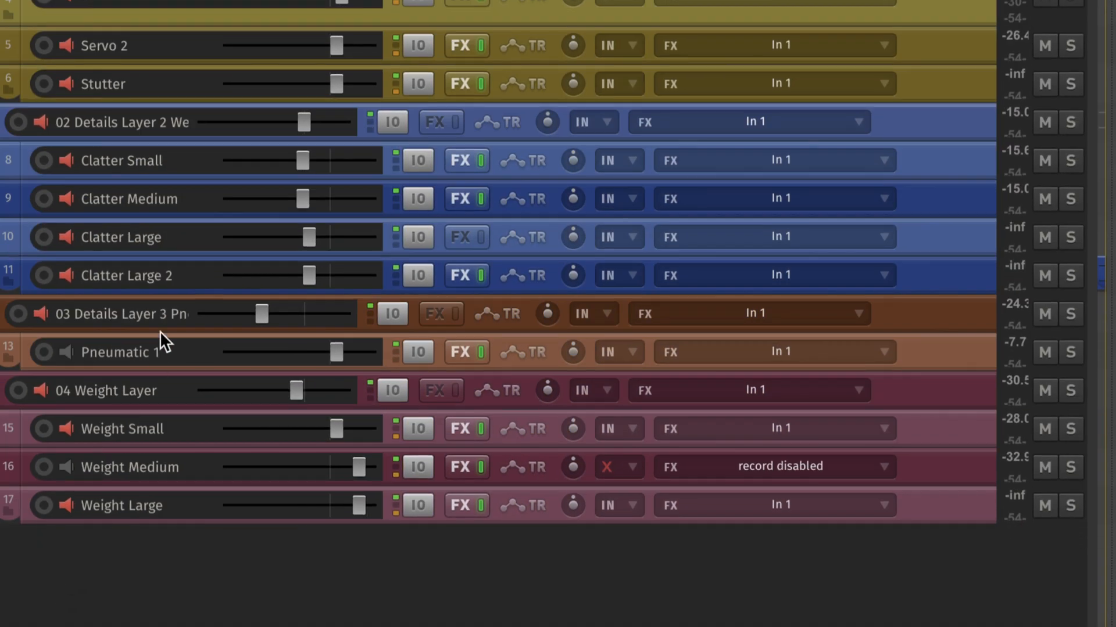
left_click(159, 321)
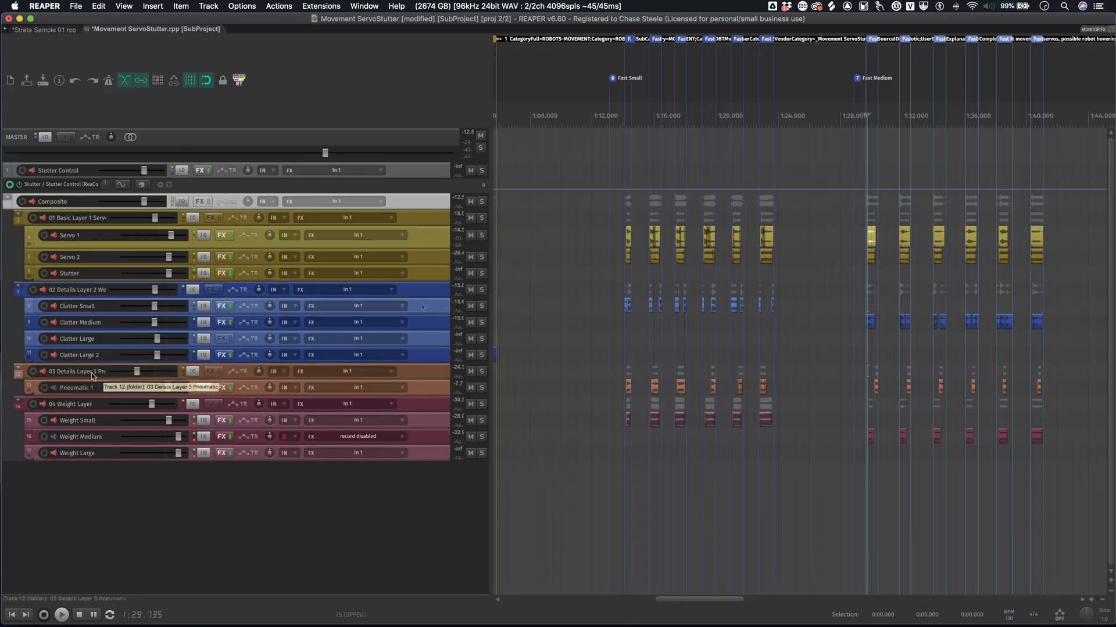
left_click(961, 153)
- Solo the 01 Basic Layer 1 Servo folder and play its part of the first Fast Small sound
left_click(482, 218)
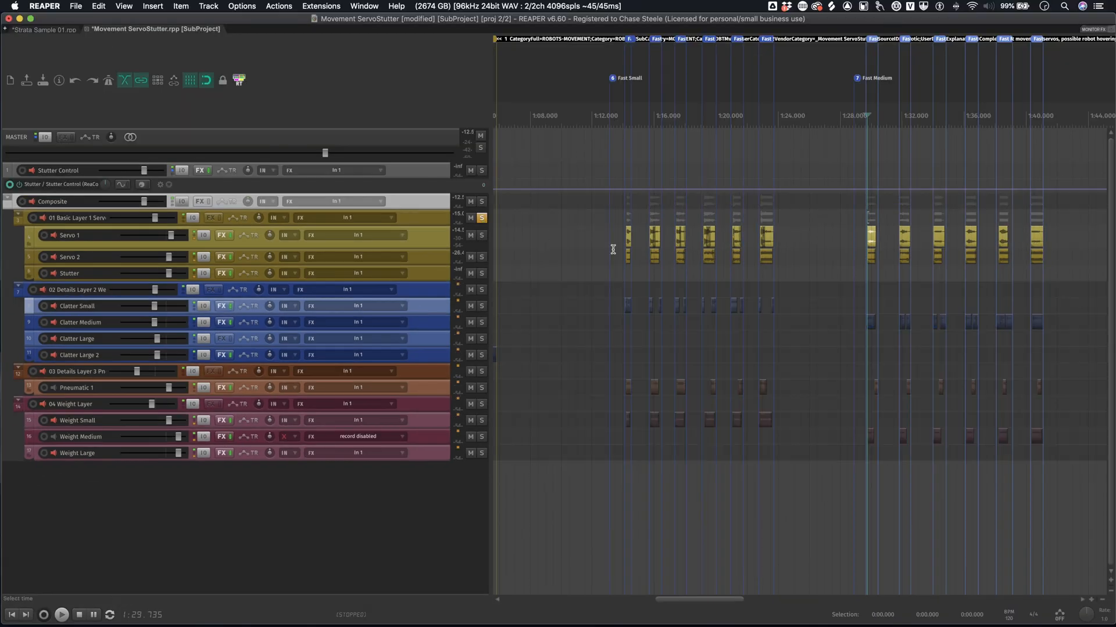
left_click(598, 248)
key("space")
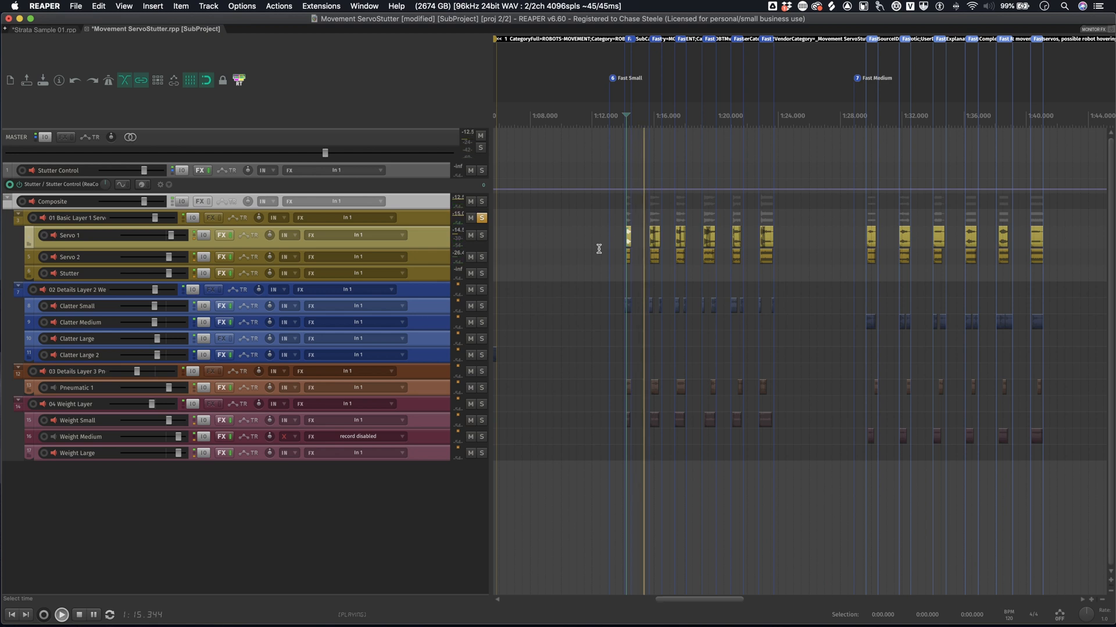
key("space")
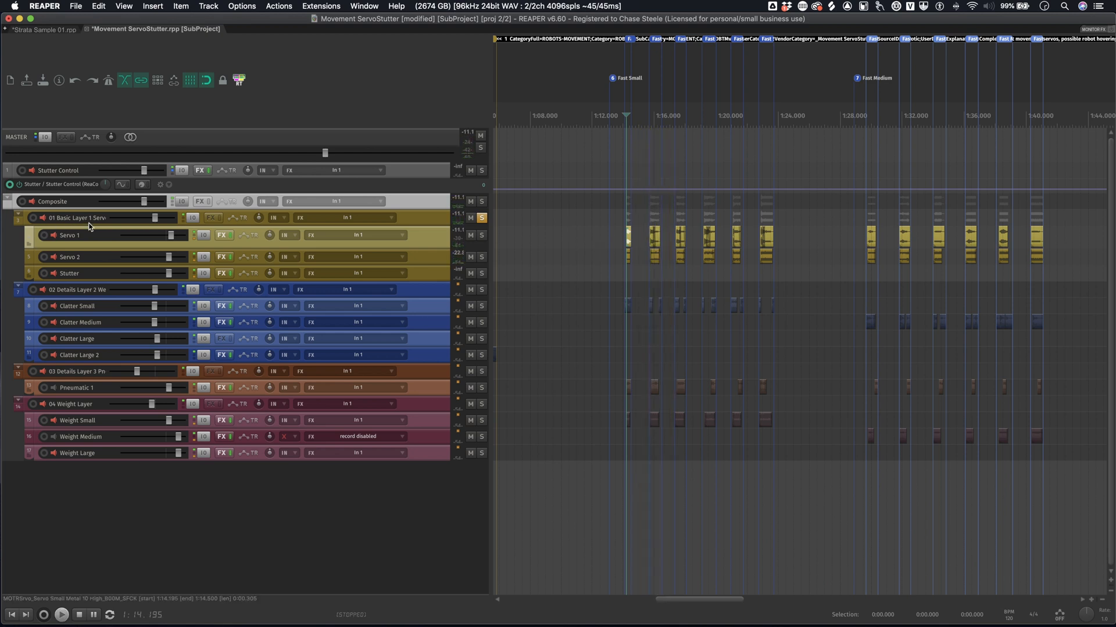
- Show the full name of the 01 Basic Layer 1 Servo folder, close it without renaming, and unsolo the folder
left_click(94, 219)
double_click(94, 220)
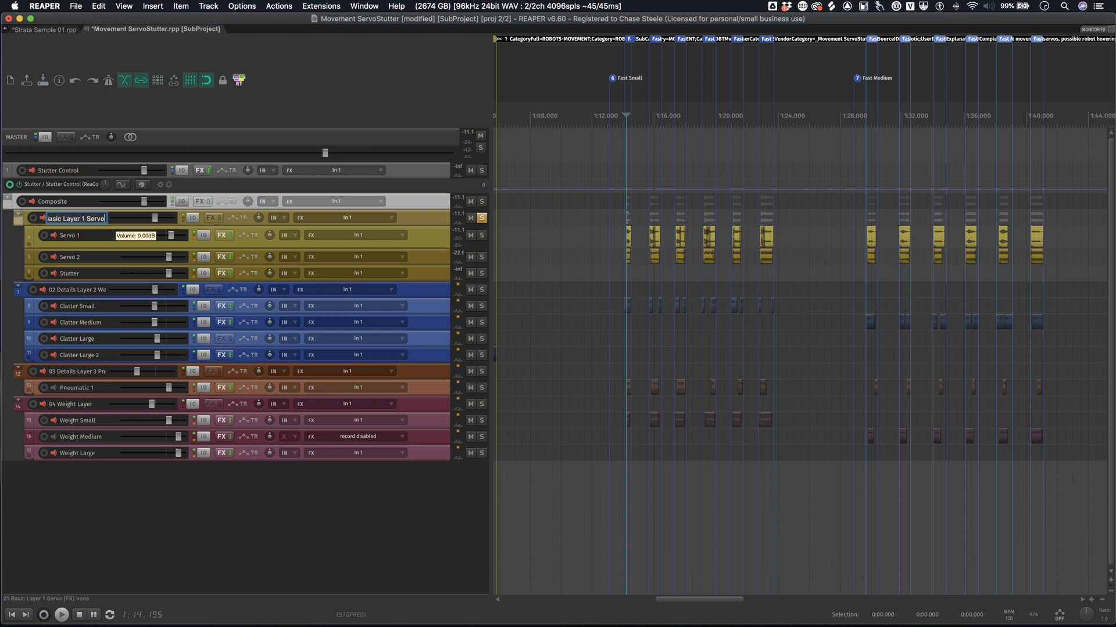
key("Return")
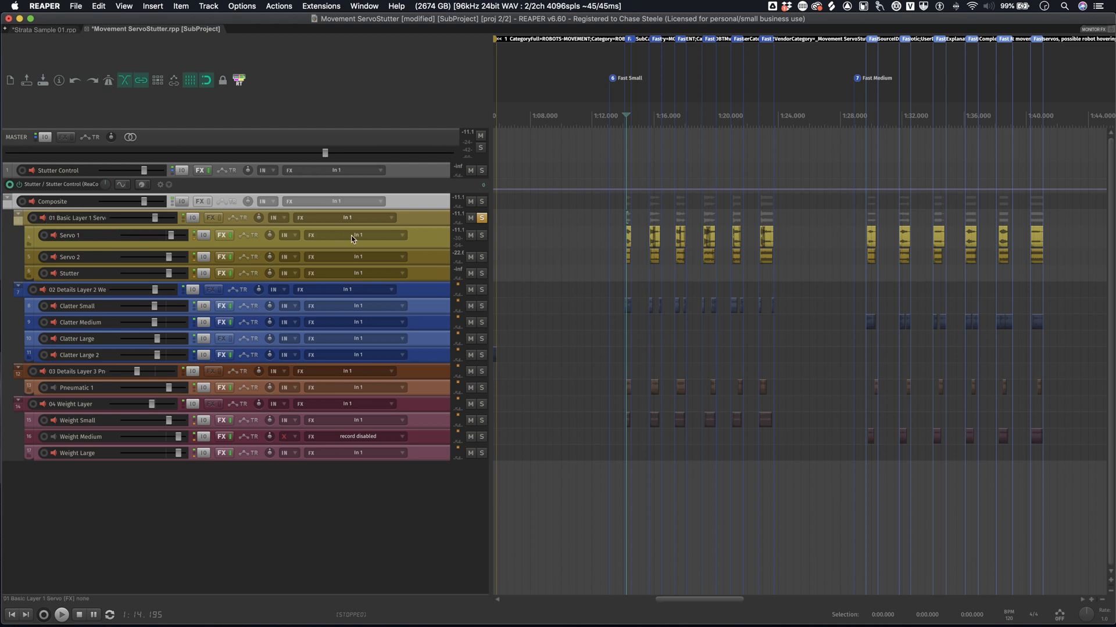
left_click(482, 219)
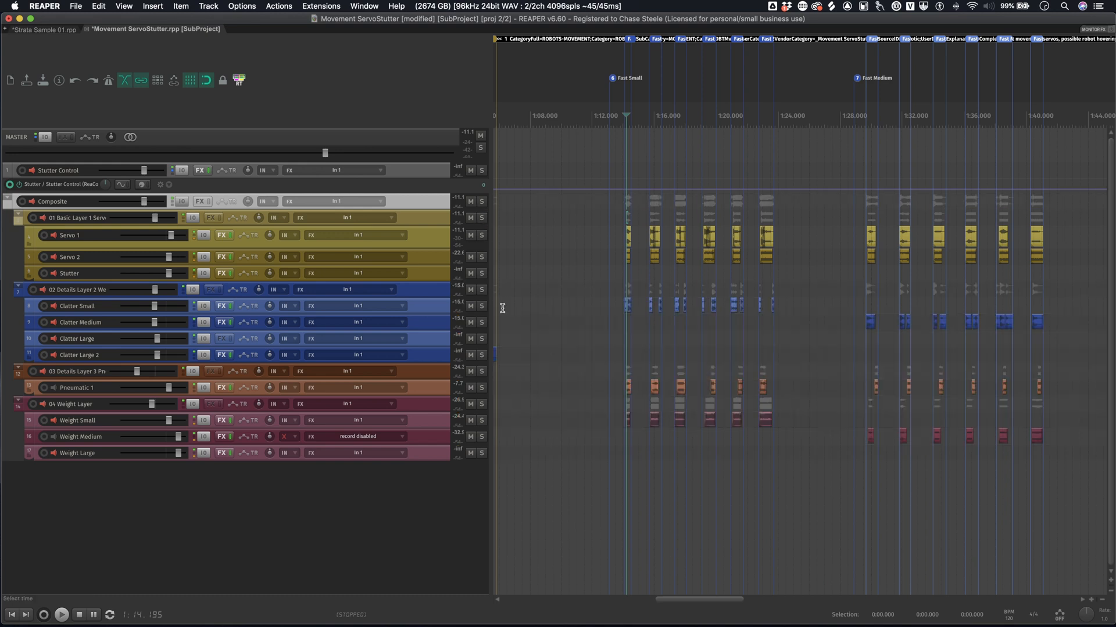
- Solo the 02 Details Layer 2 folder and play its part of the first Fast Small sound
left_click(480, 291)
left_click(584, 304)
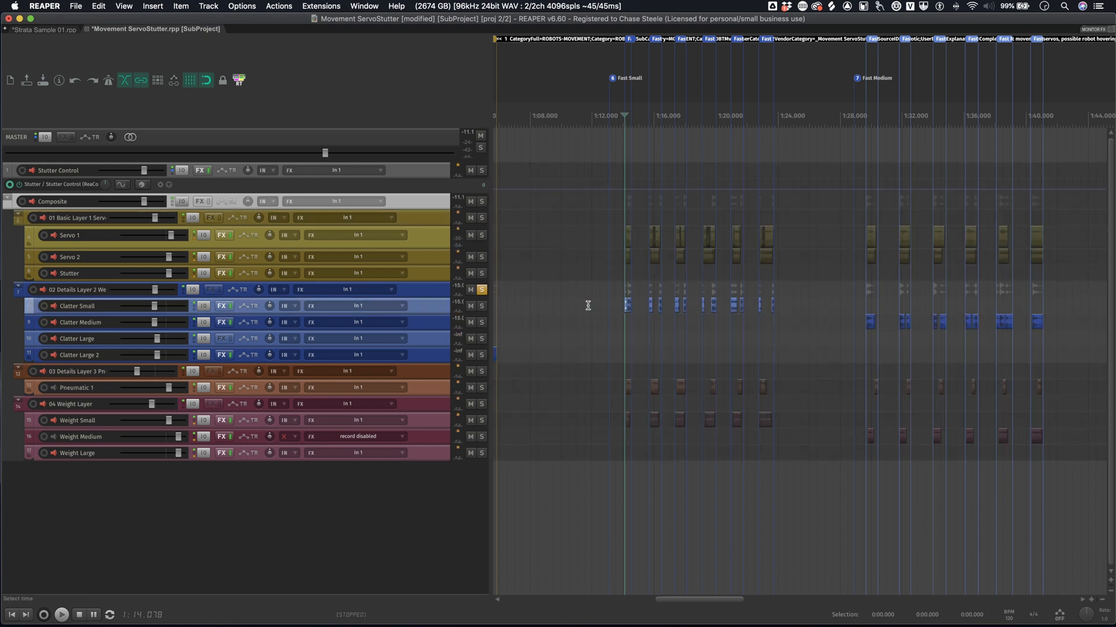
key("space")
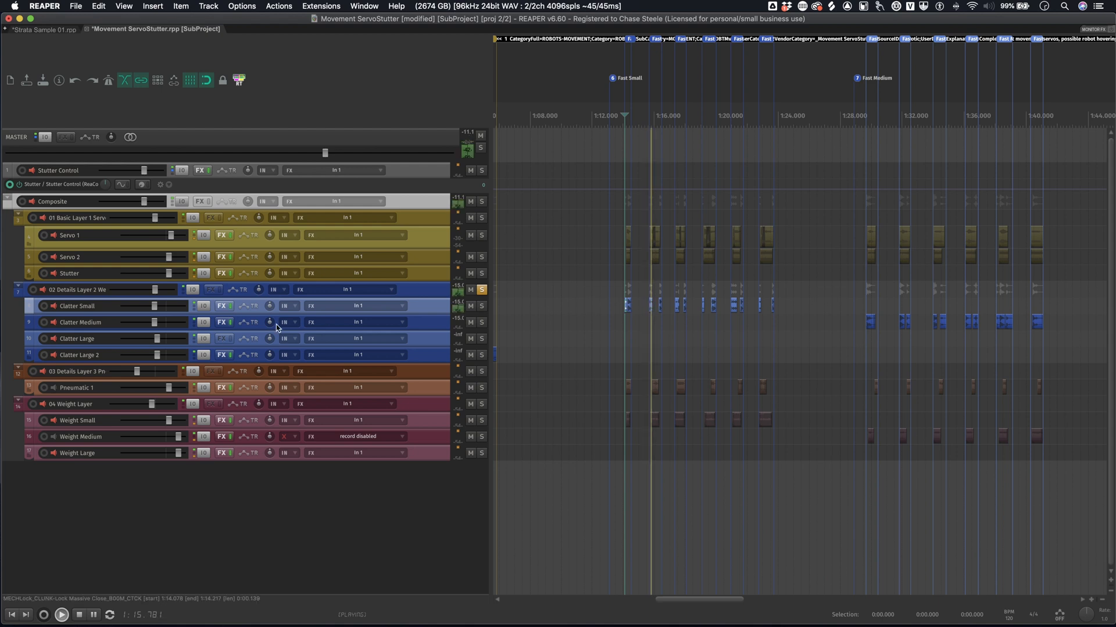
key("space")
- Show the full name of the 02 Details Layer 2 folder without renaming it, and play its part of the first Fast Medium sounds
double_click(97, 291)
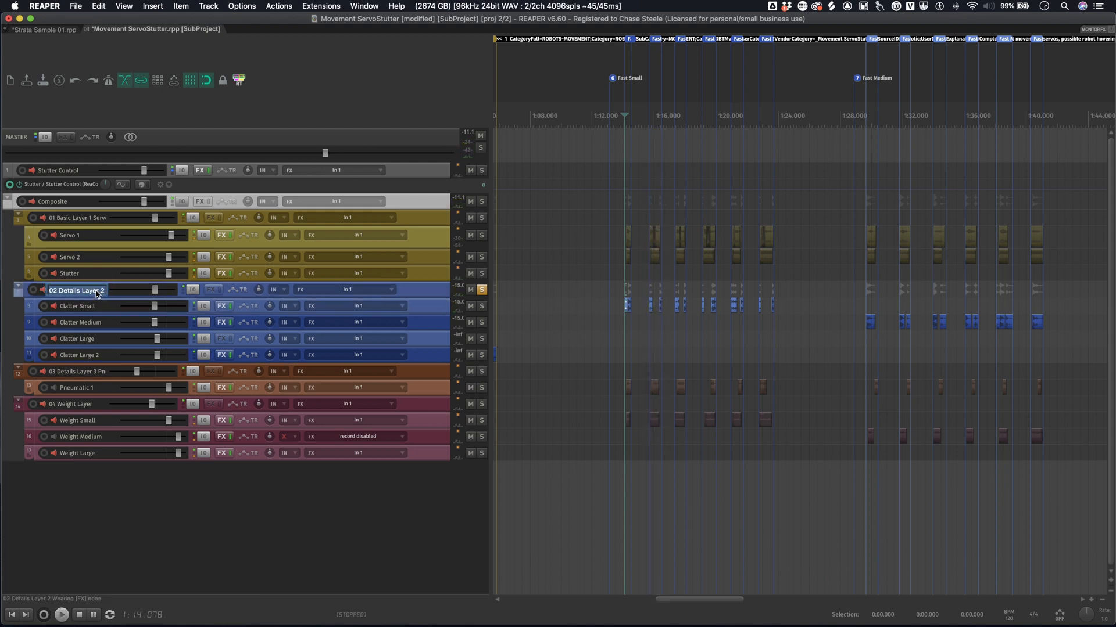
left_click_drag(97, 292, 143, 290)
left_click(843, 314)
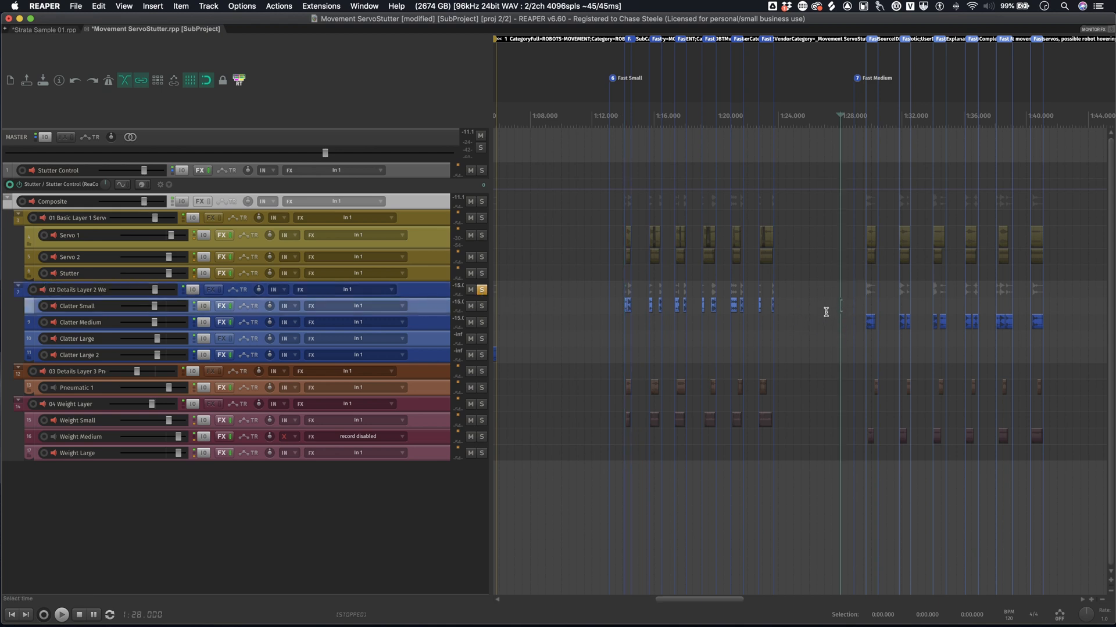
key("space")
left_click(843, 324)
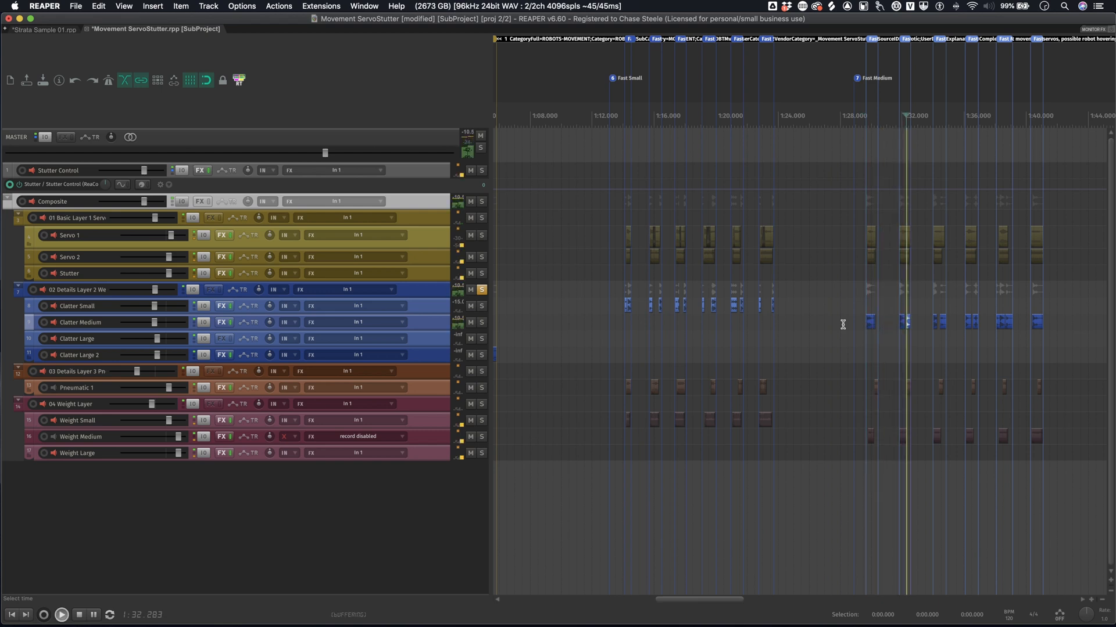
key("space")
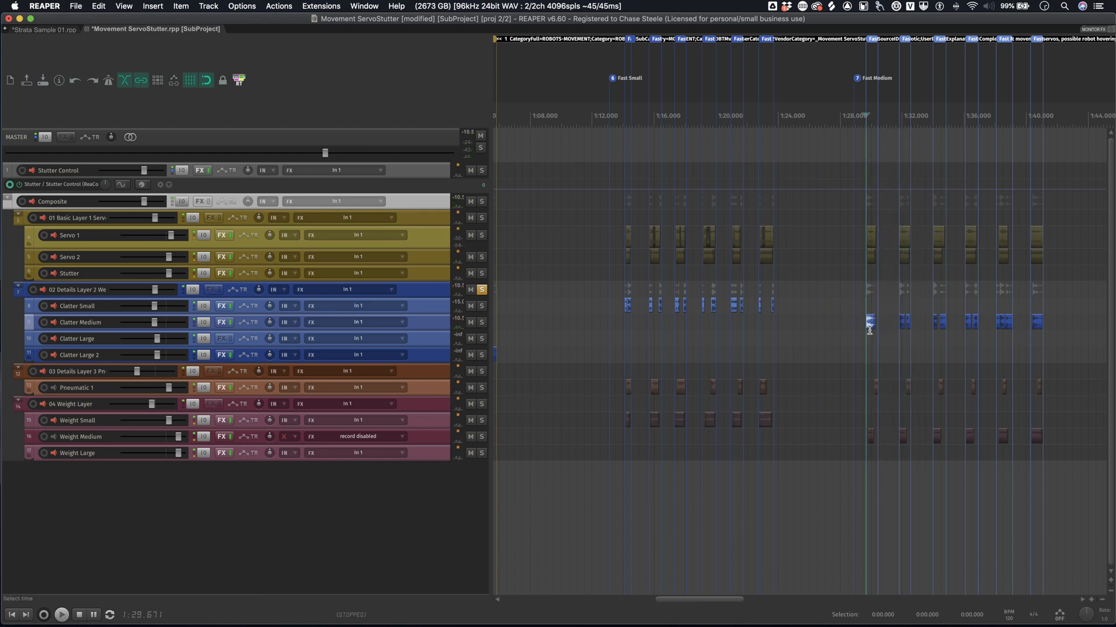
- Enlarge the Clatter Medium track to examine its Fast Medium 01 clip, unsolo the 02 Details Layer 2 folder and shrink the track again
scroll(869, 328, "up", 10)
scroll(490, 345, "up", 8)
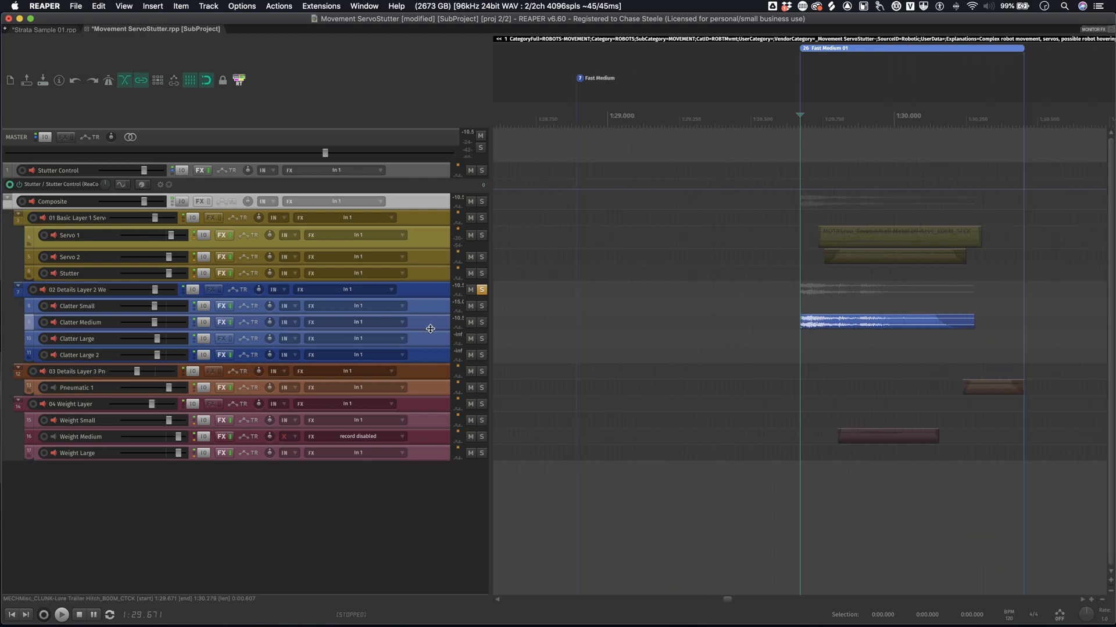
left_click_drag(429, 330, 428, 418)
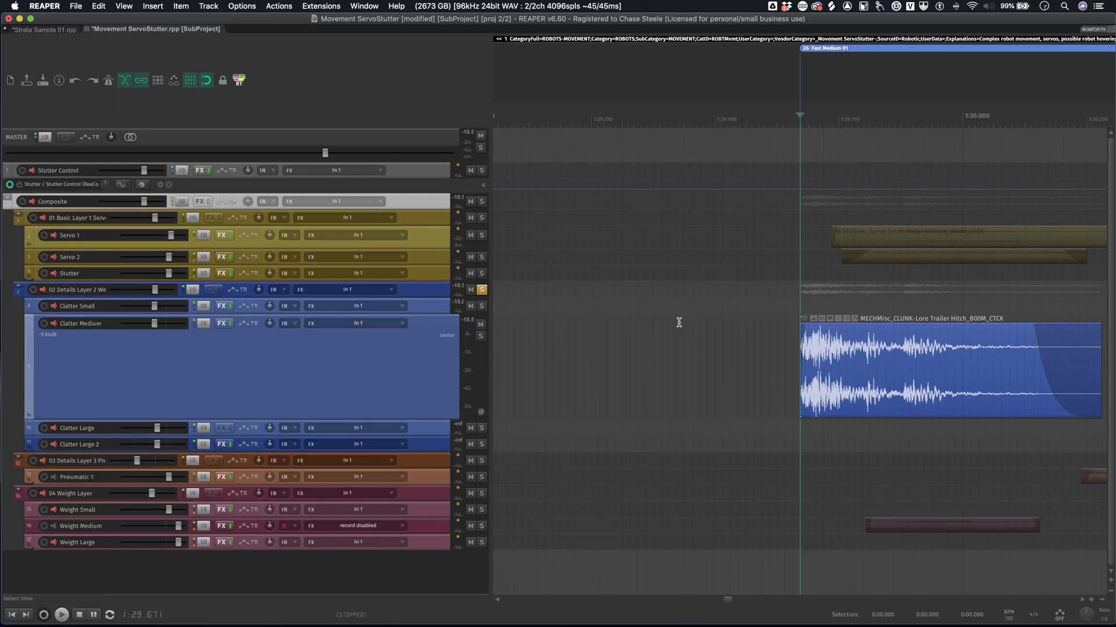
left_click(481, 290)
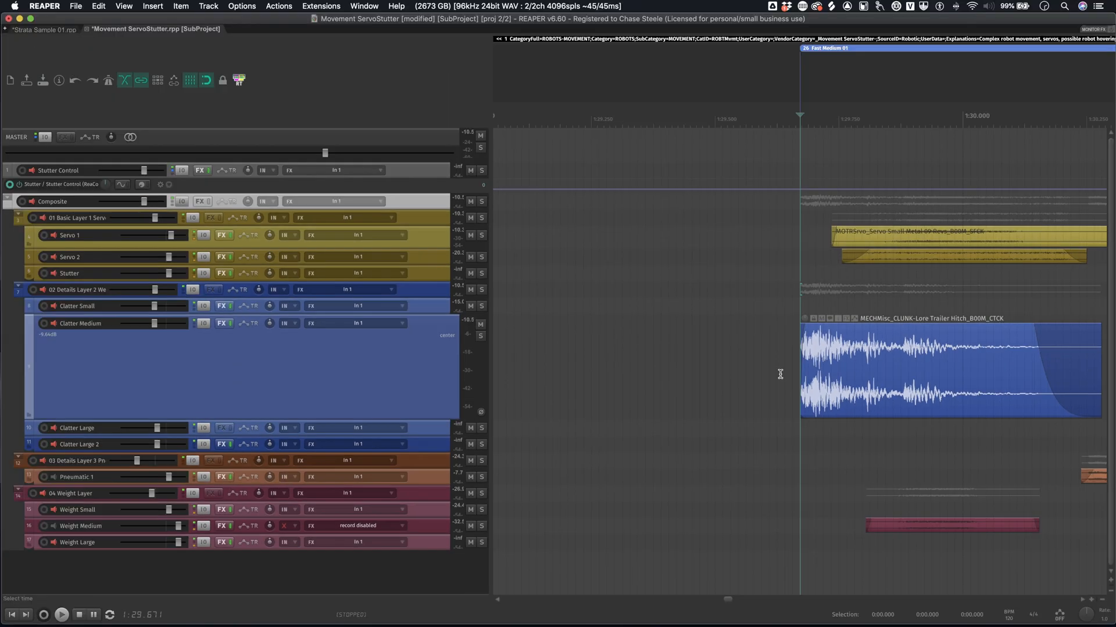
left_click_drag(370, 418, 373, 336)
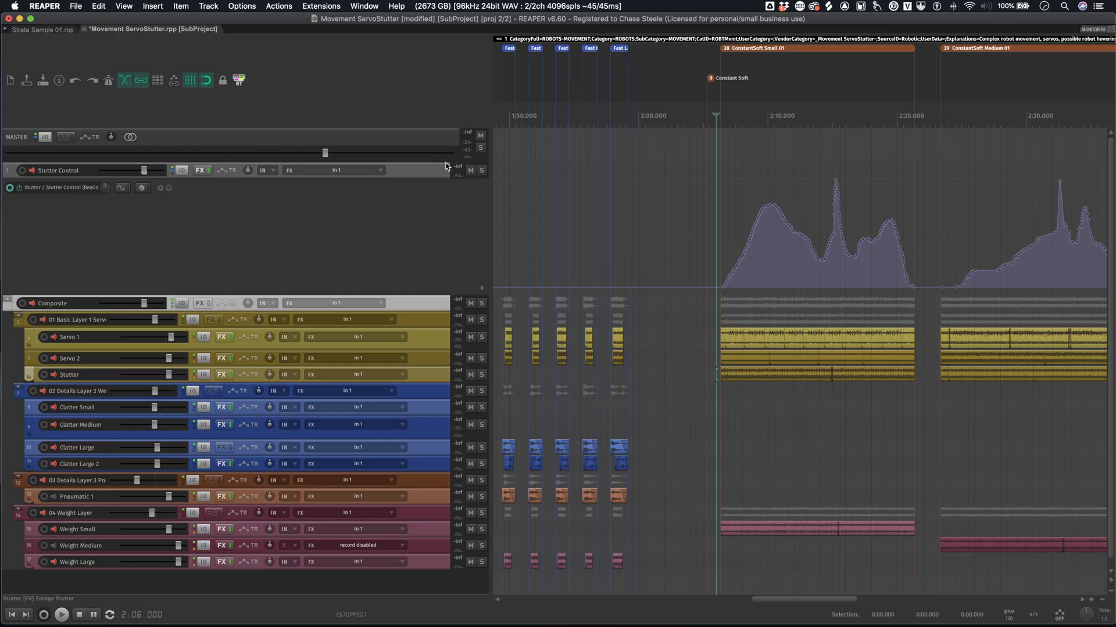
- Make the Stutter Control envelope lane slightly taller and place the edit cursor at the start of the ConstantSoft Small 01 region
left_click(426, 176)
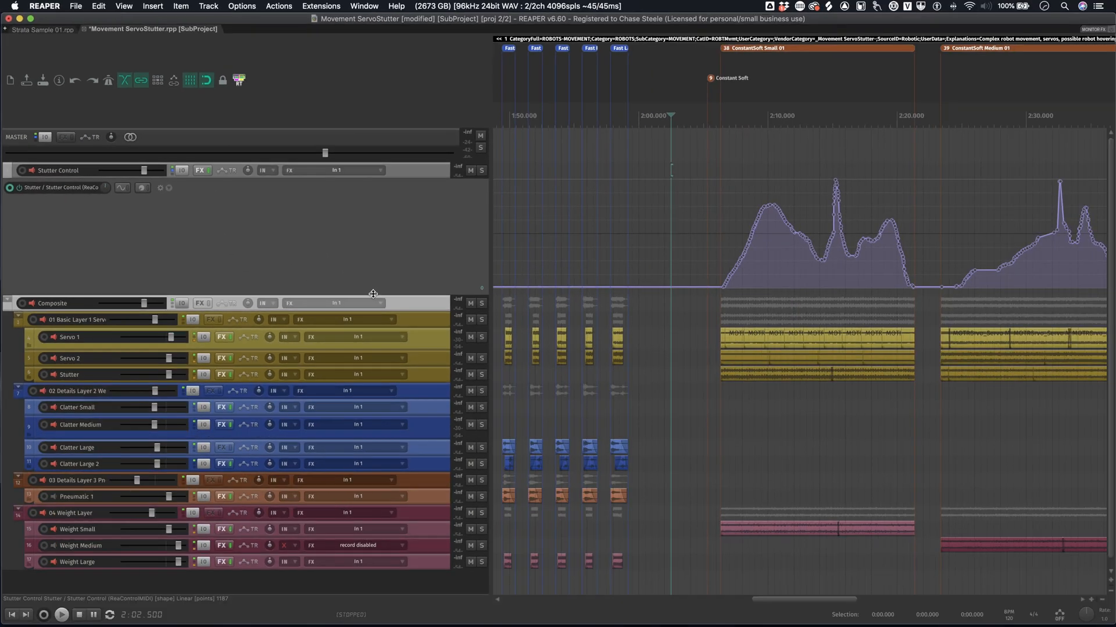
left_click_drag(373, 294, 373, 311)
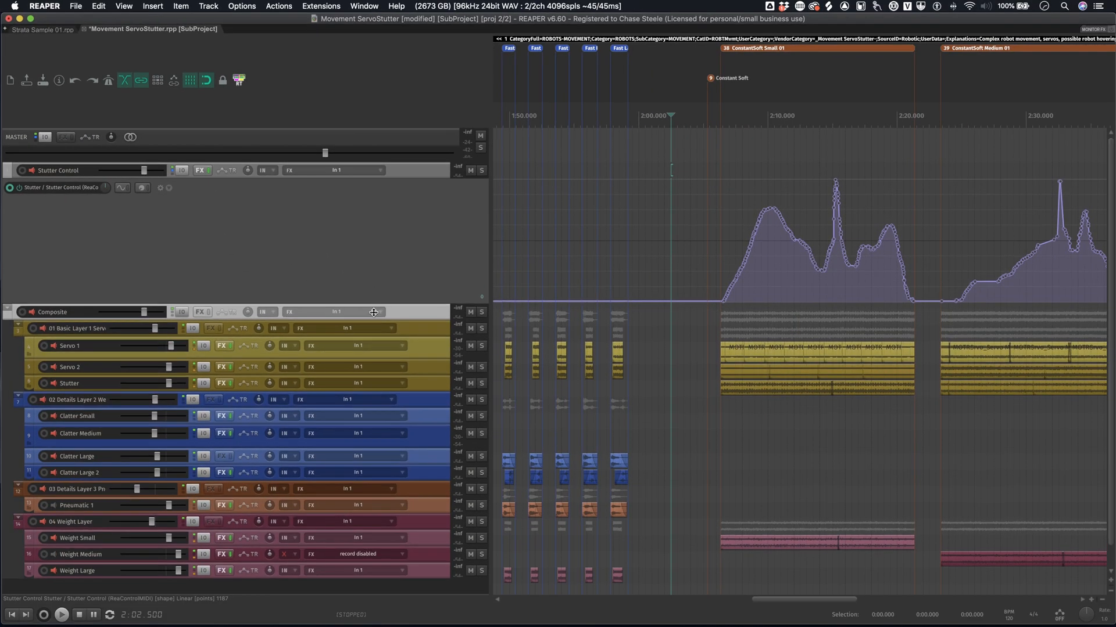
left_click(622, 256)
scroll(708, 266, "down", 1)
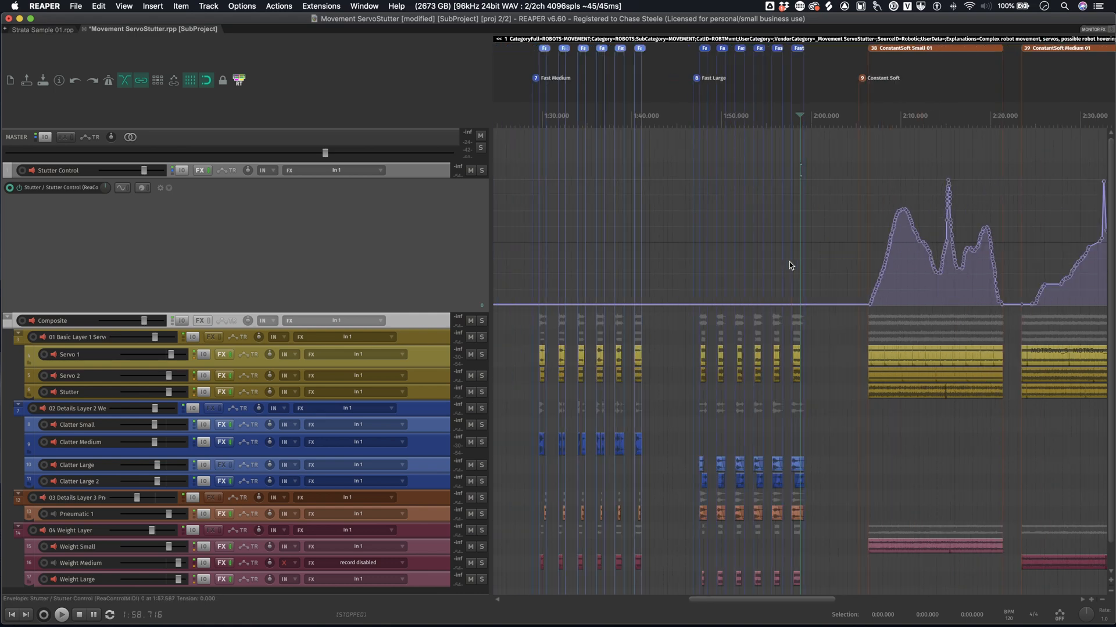
scroll(895, 264, "up", 1)
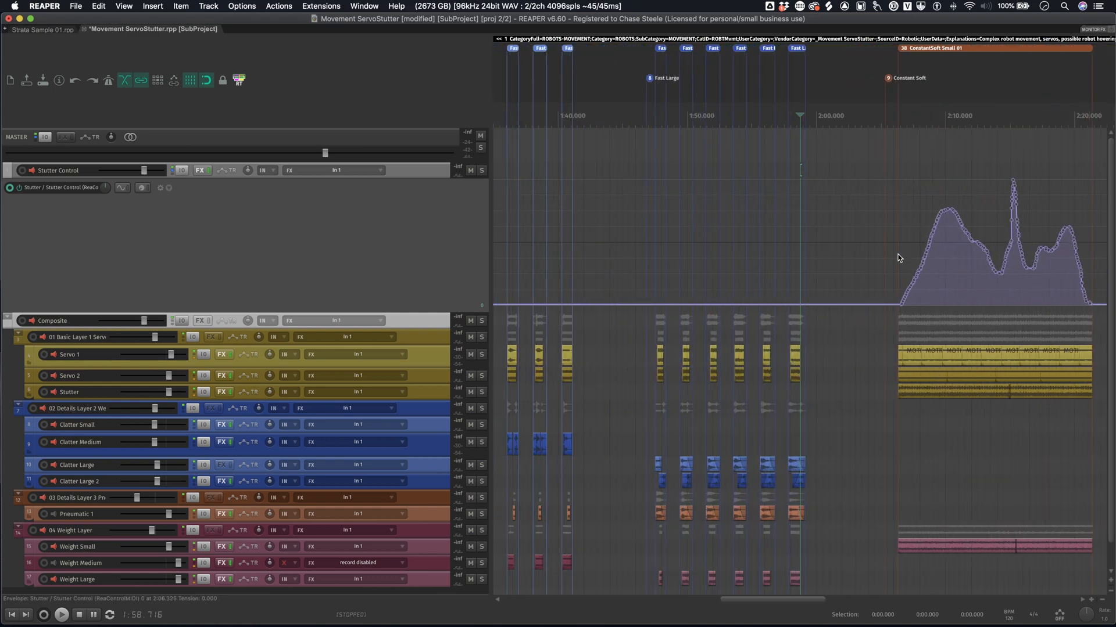
left_click(898, 262)
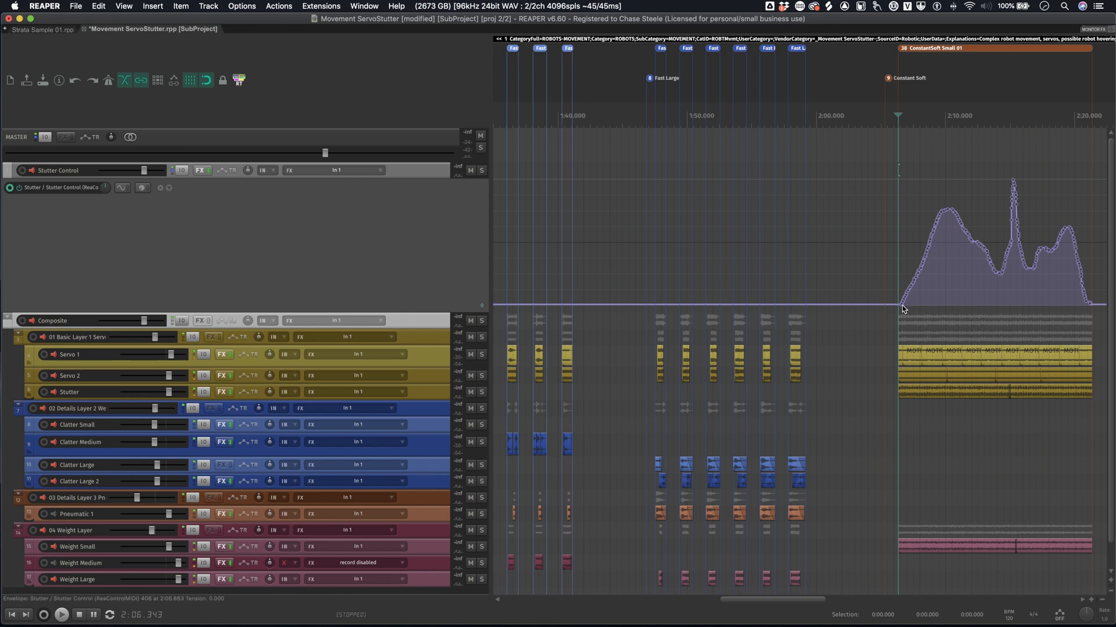
- Redraw the Stutter envelope across ConstantSoft Small 01 as a nearly flat low line and play the region
left_click_drag(902, 308, 1097, 308)
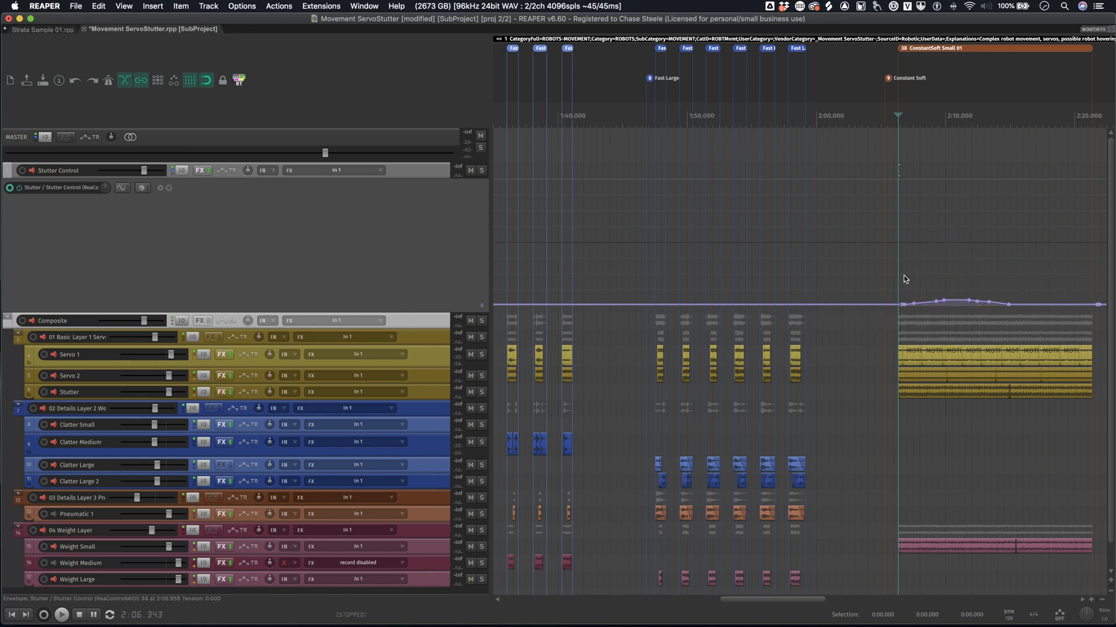
key("space")
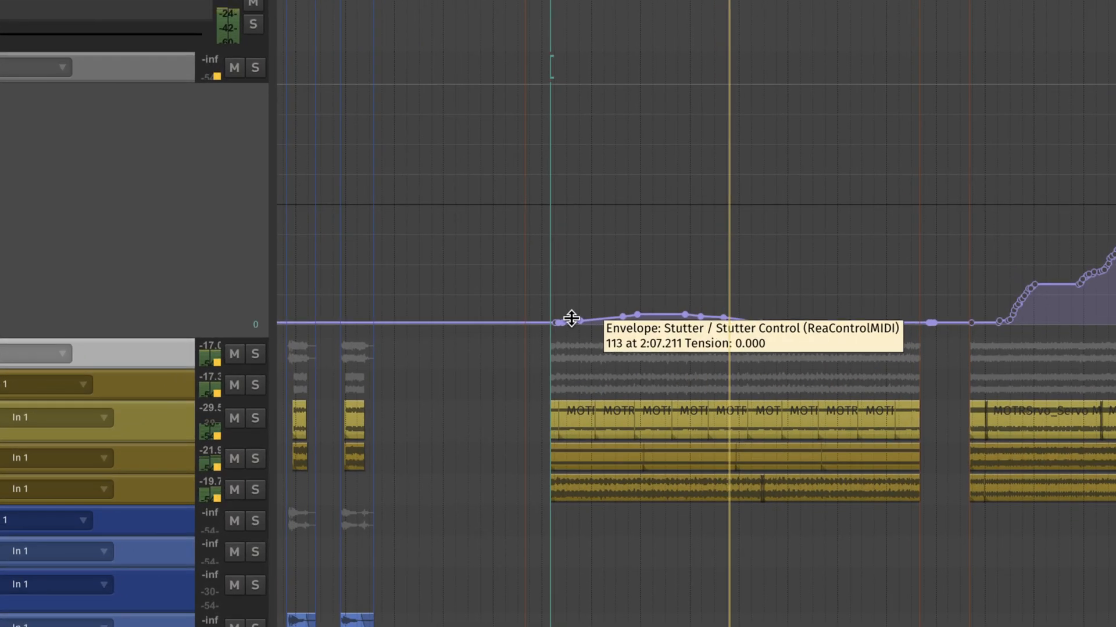
key("space")
- Draw a tall hump in the Stutter envelope midway through ConstantSoft Small 01 and play the sound leading into it
mouse_move(720, 314)
left_mouse_down()
mouse_move(779, 182)
mouse_move(818, 303)
left_mouse_up()
left_click(579, 253)
left_click(654, 239)
key("space")
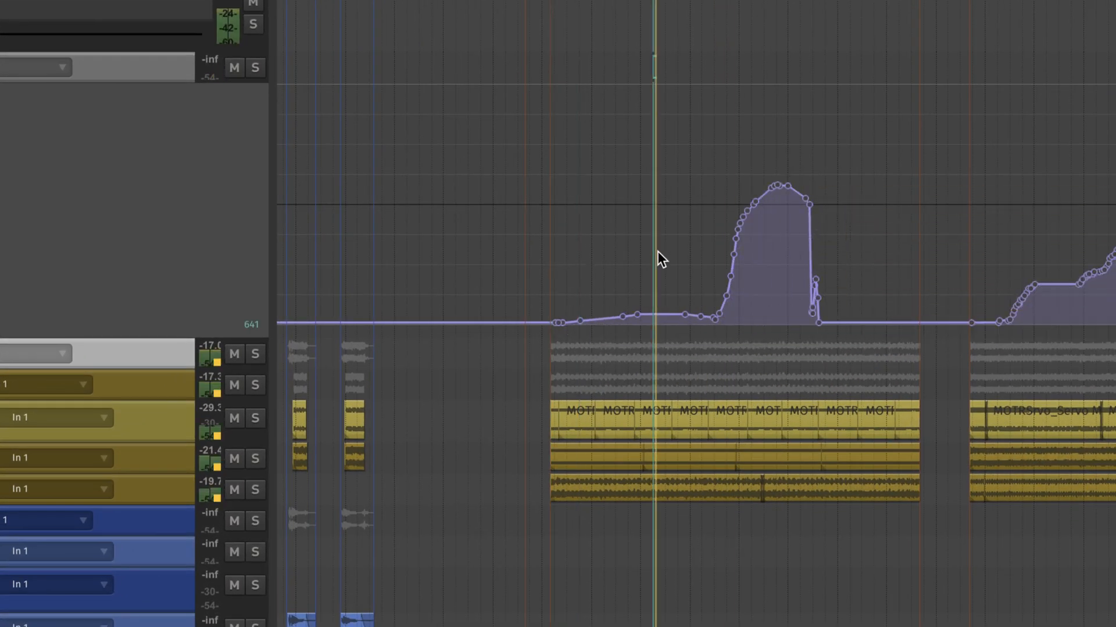
key("space")
left_click(707, 254)
key("space")
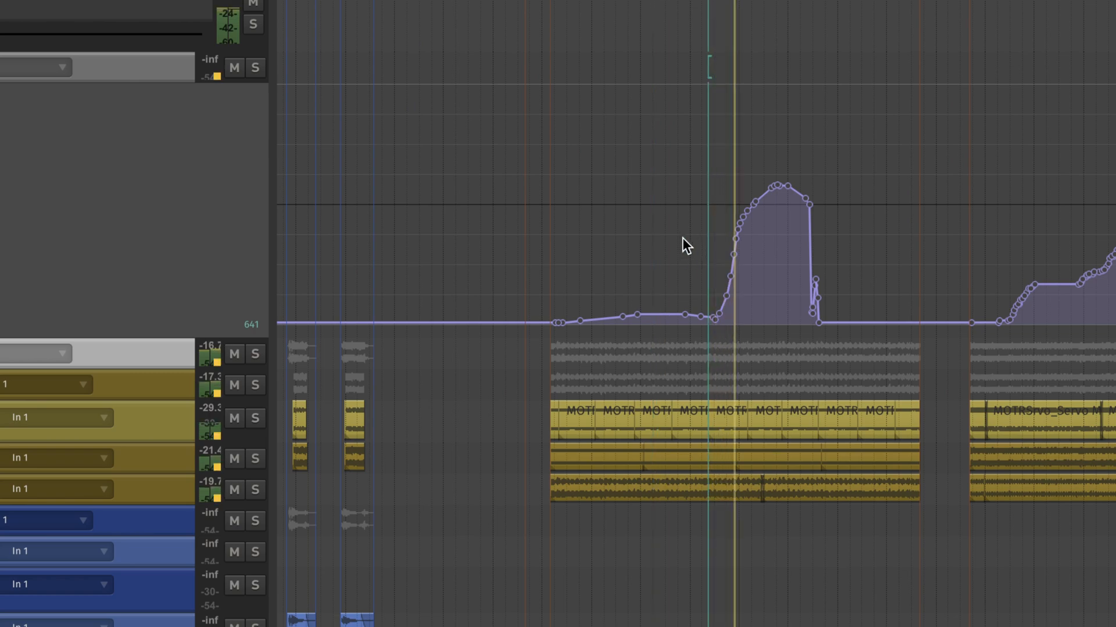
key("space")
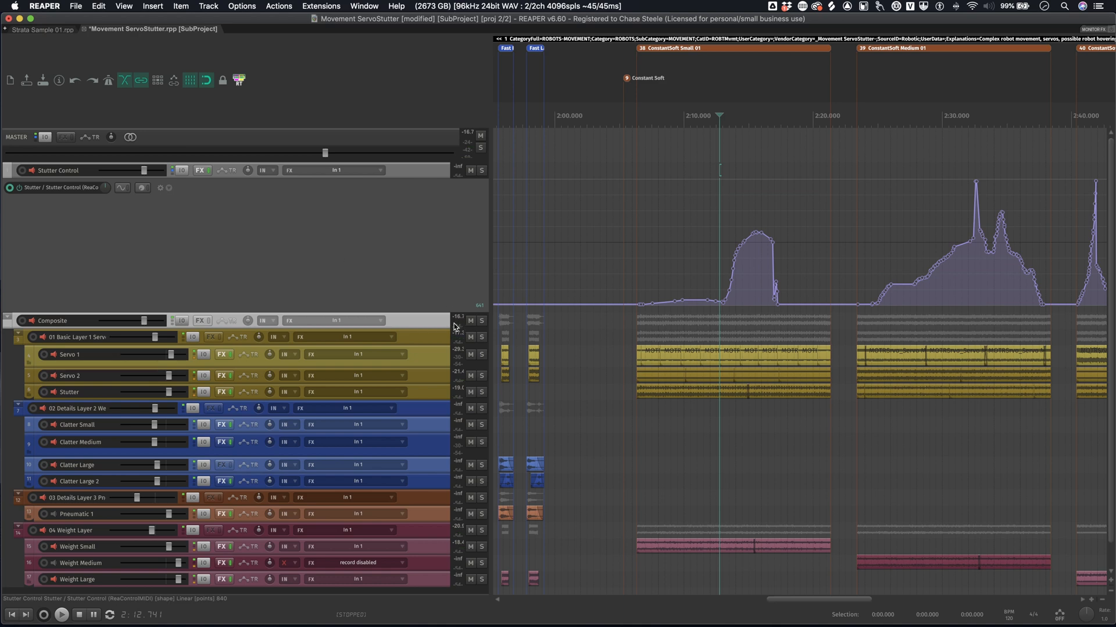
- Undo the accidental move of the Composite folder, then solo the Stutter track and play it through the start of the envelope hump
left_click_drag(400, 319, 399, 255)
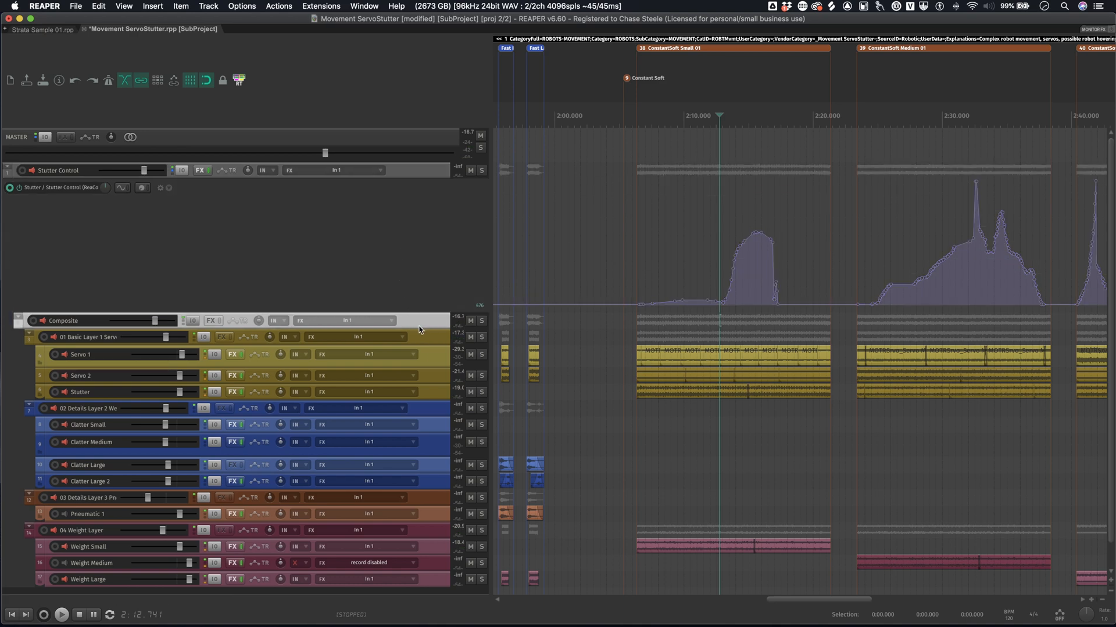
key("super+z")
scroll(434, 314, "down", 1)
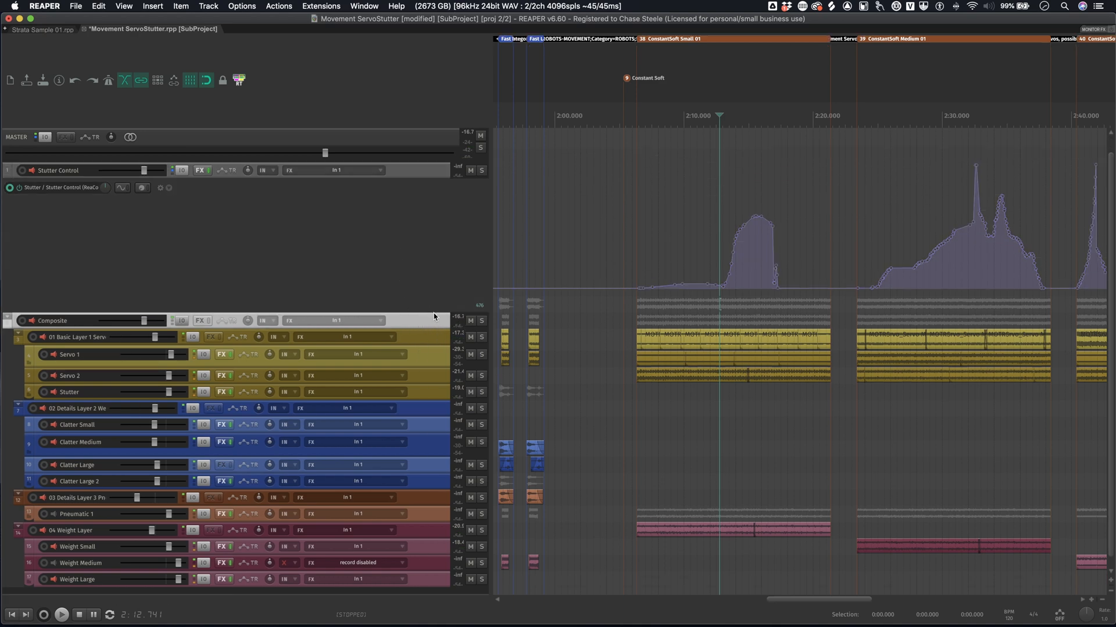
left_click(445, 353)
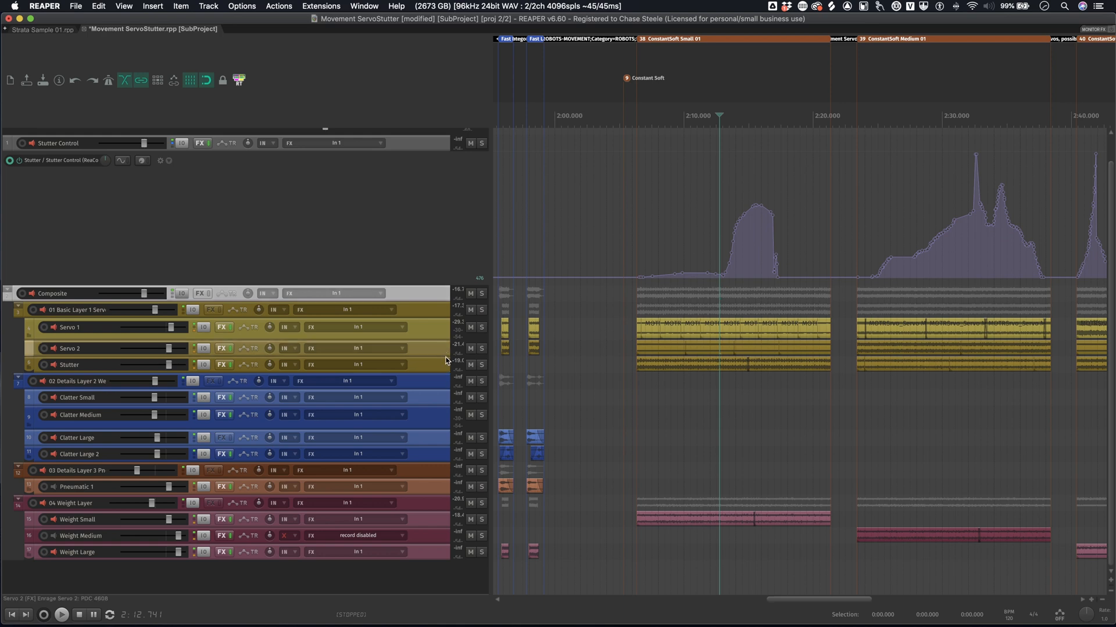
left_click(481, 365)
key("space")
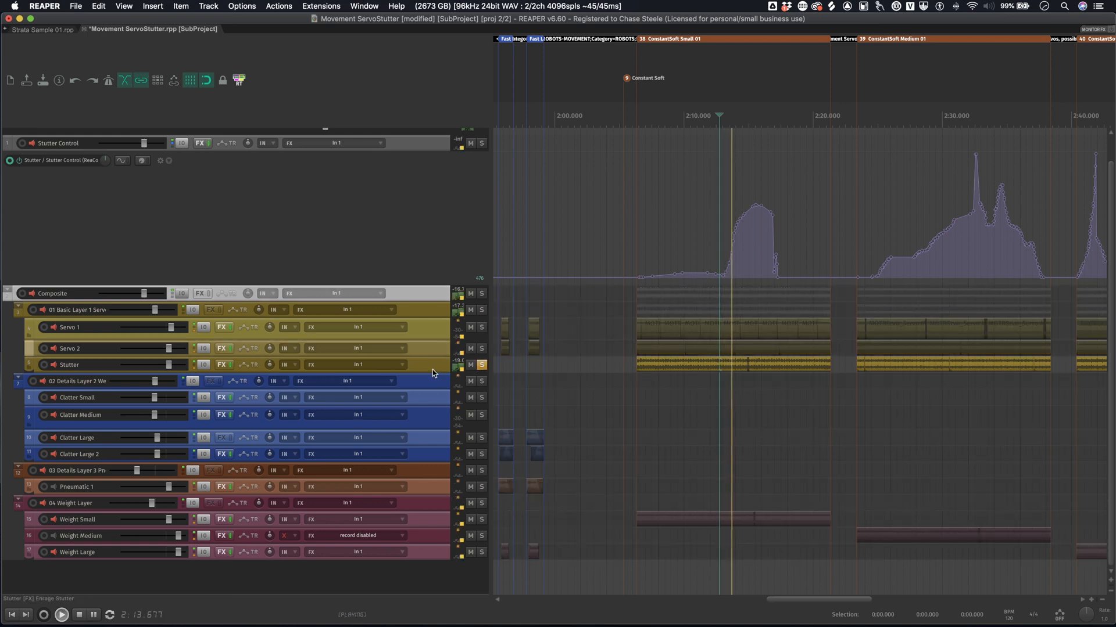
key("space")
- Open the Stutter track's Enrage Stutter plugin from the mixer and move its window clear of the tracks
left_click(438, 367)
key("super+m")
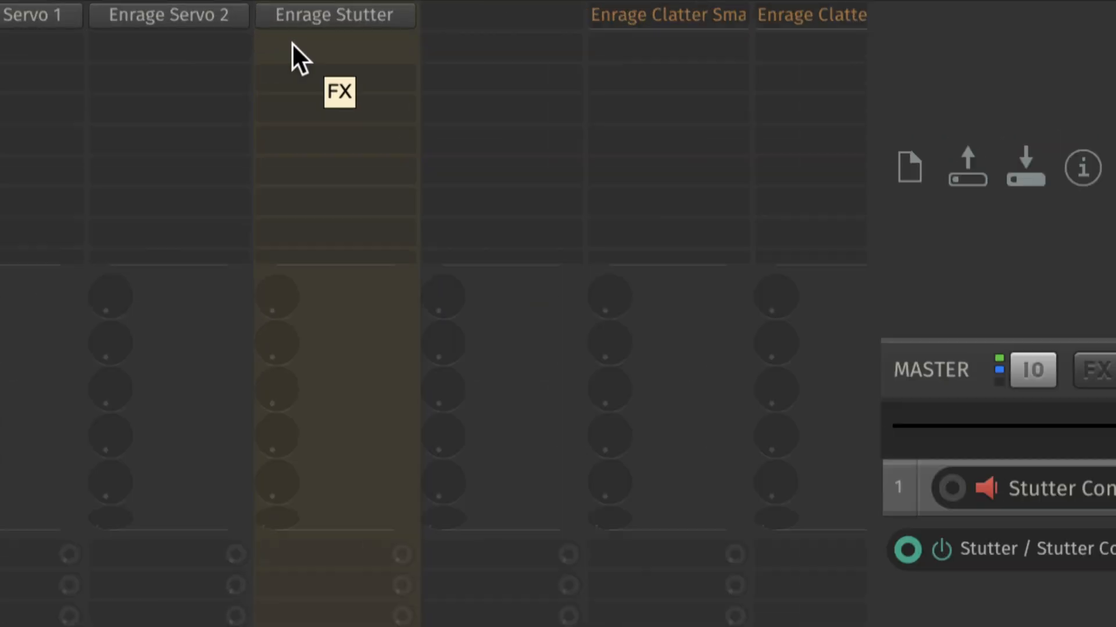
left_click(324, 192)
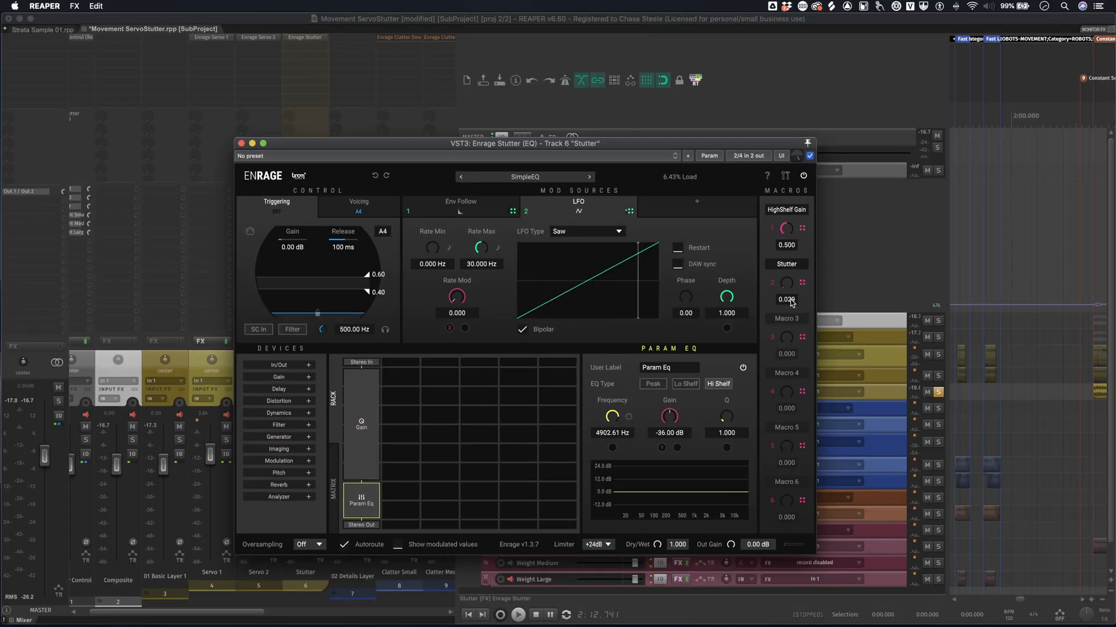
left_click_drag(604, 149, 535, 89)
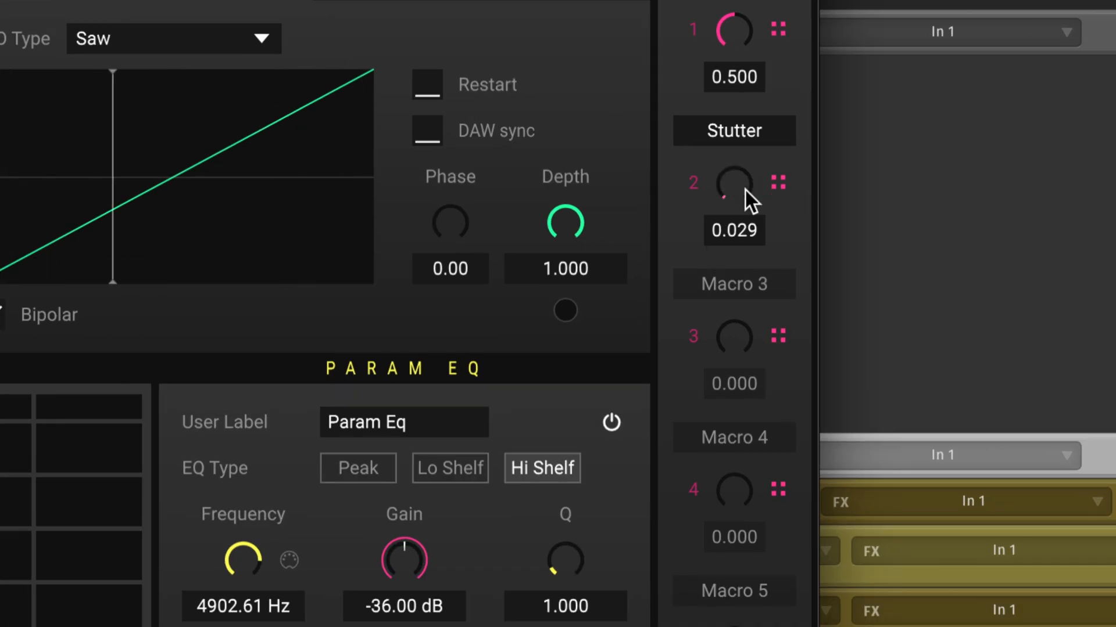
- Sweep the Stutter macro in Enrage Stutter, raising it to about 0.481, to demonstrate how it drives the effect
left_click_drag(727, 188, 785, 216)
scroll(743, 180, "up", 10)
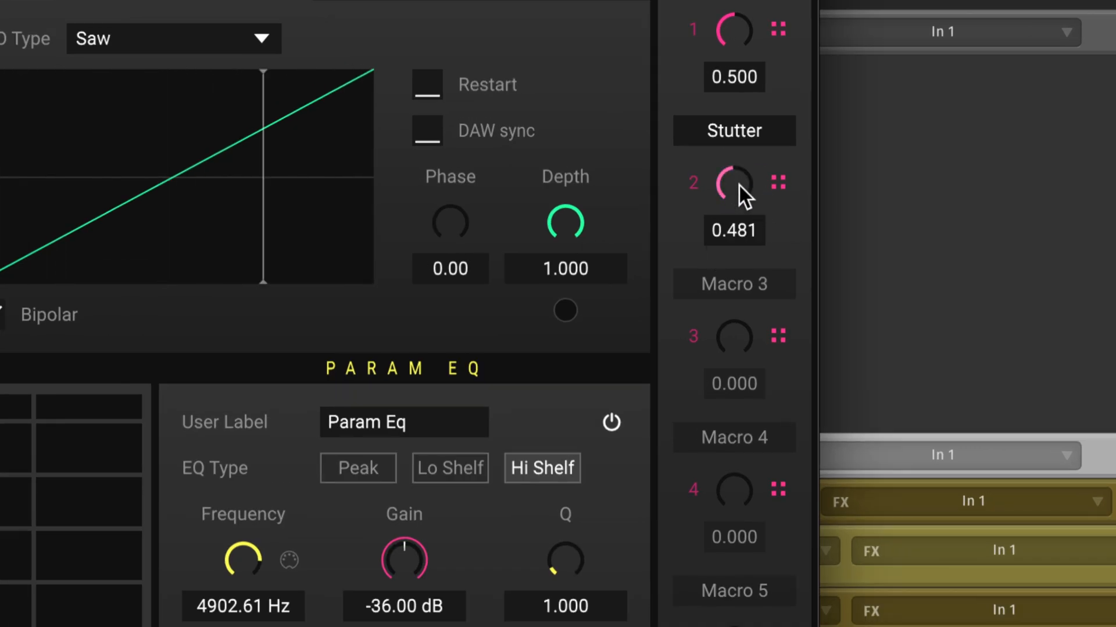
left_click_drag(753, 183, 674, 162)
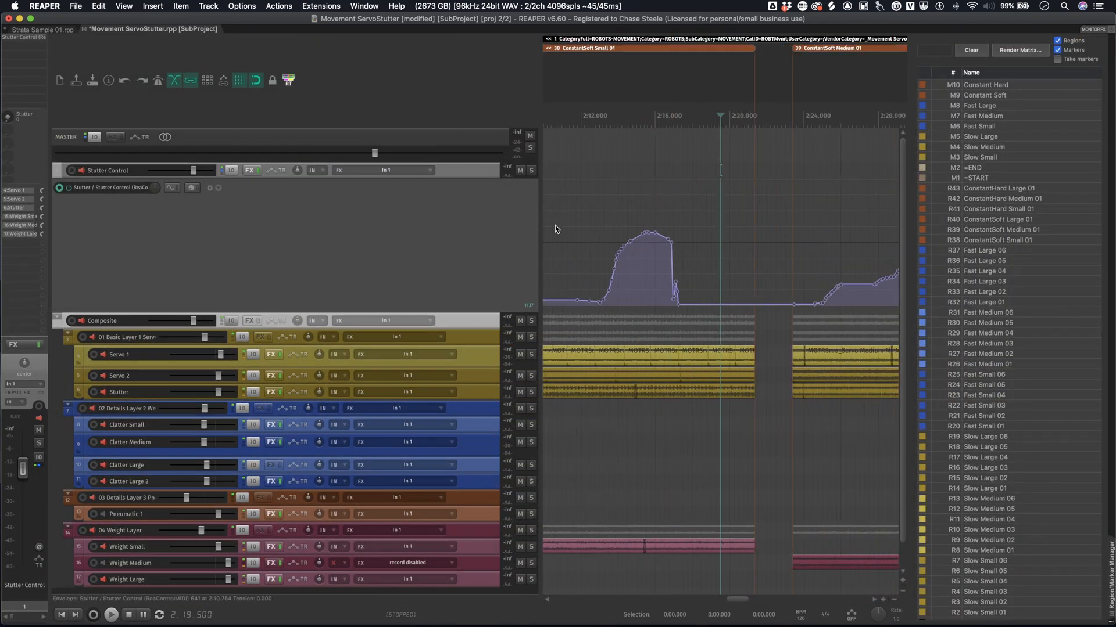
- Mute the 02 Details Layer 2 folder and place the edit cursor at the start of ConstantSoft Small 01
scroll(588, 256, "down", 6)
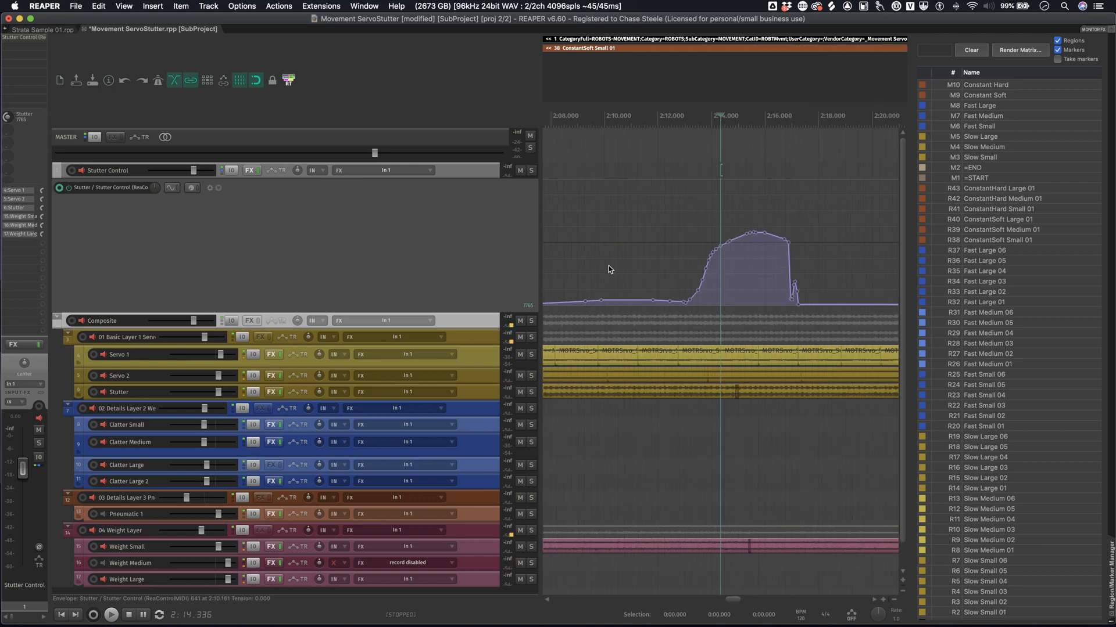
left_click(479, 408)
left_click(520, 409)
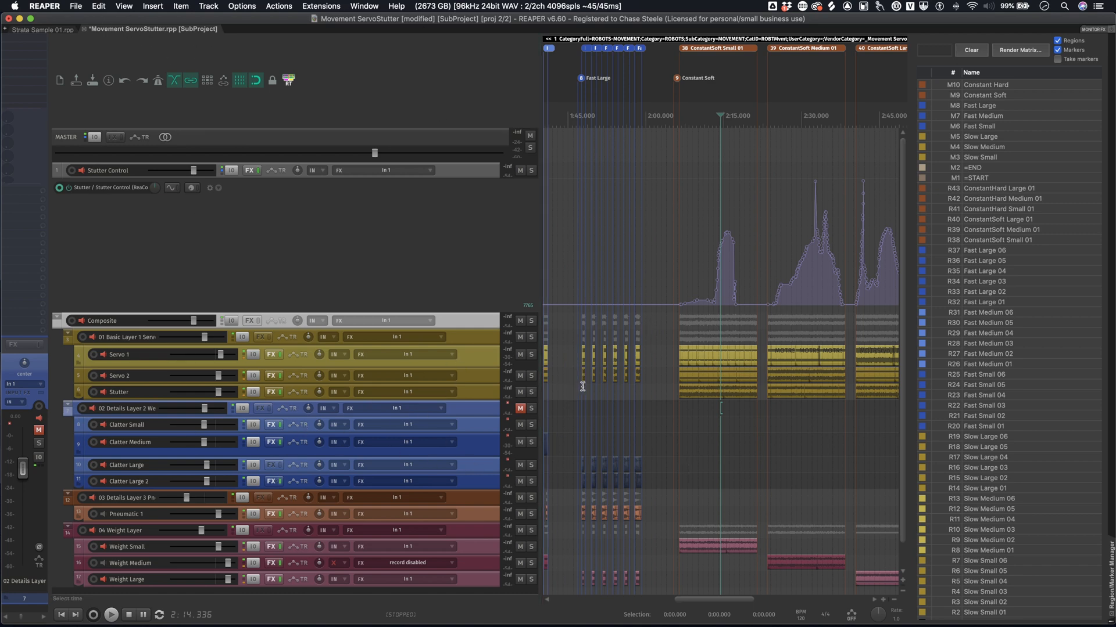
left_click(678, 375)
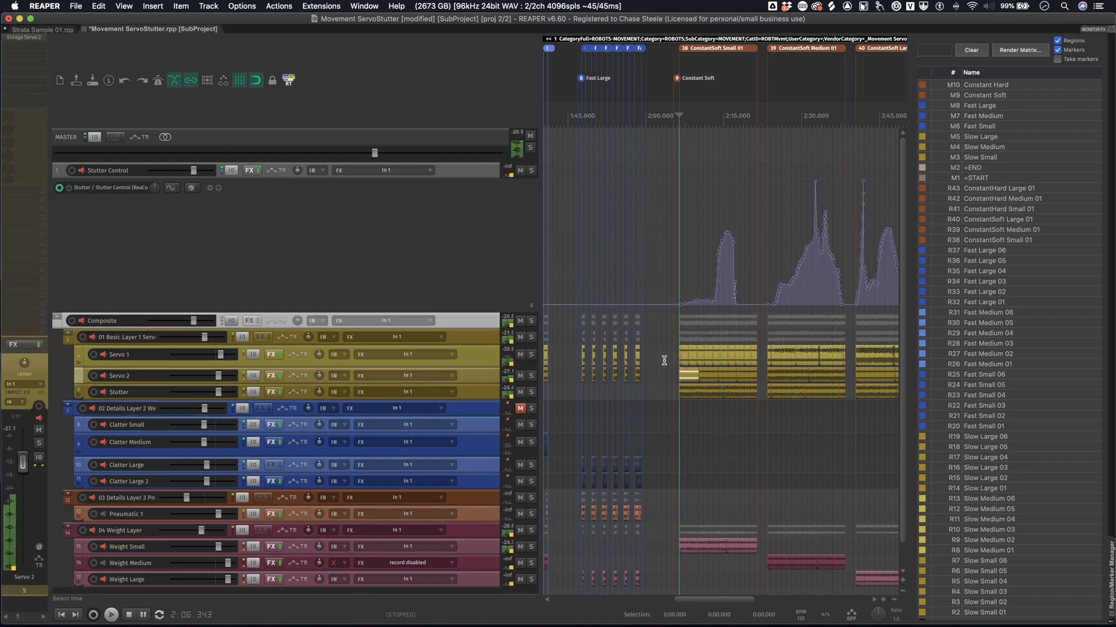